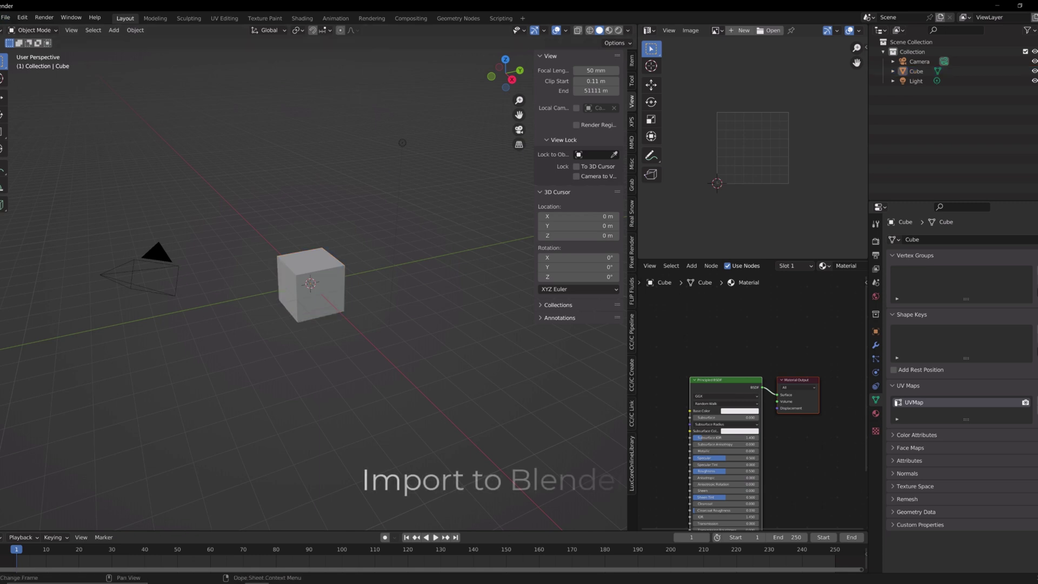
# Step: Delete the default cube from the scene
pyautogui.click(10, 19)
pyautogui.click(309, 277)
pyautogui.press('Delete')
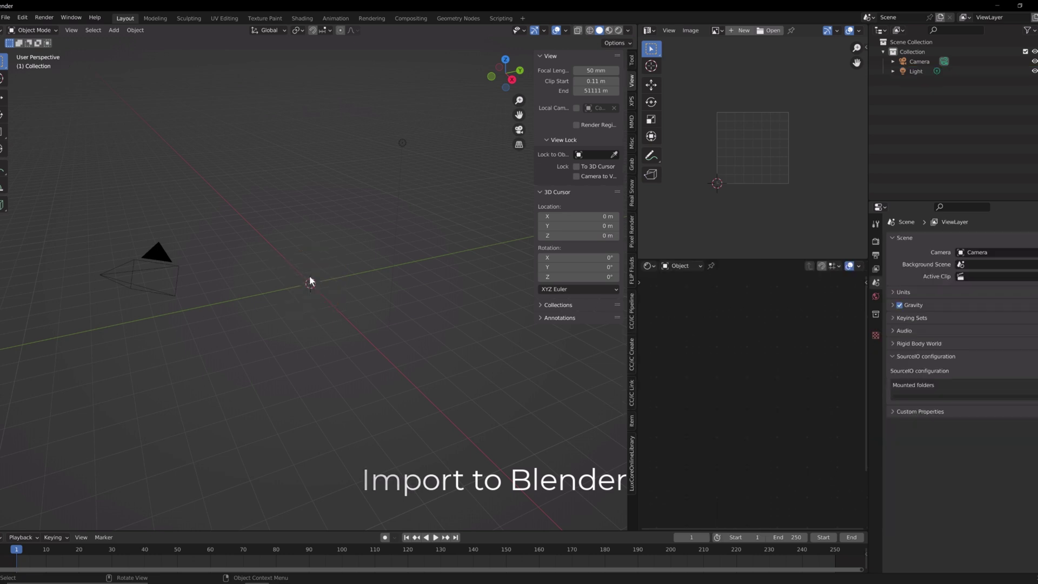
# Step: Import all the ripped mesh files with the Ninja Ripper 2 importer
pyautogui.click(6, 16)
pyautogui.moveTo(34, 151)
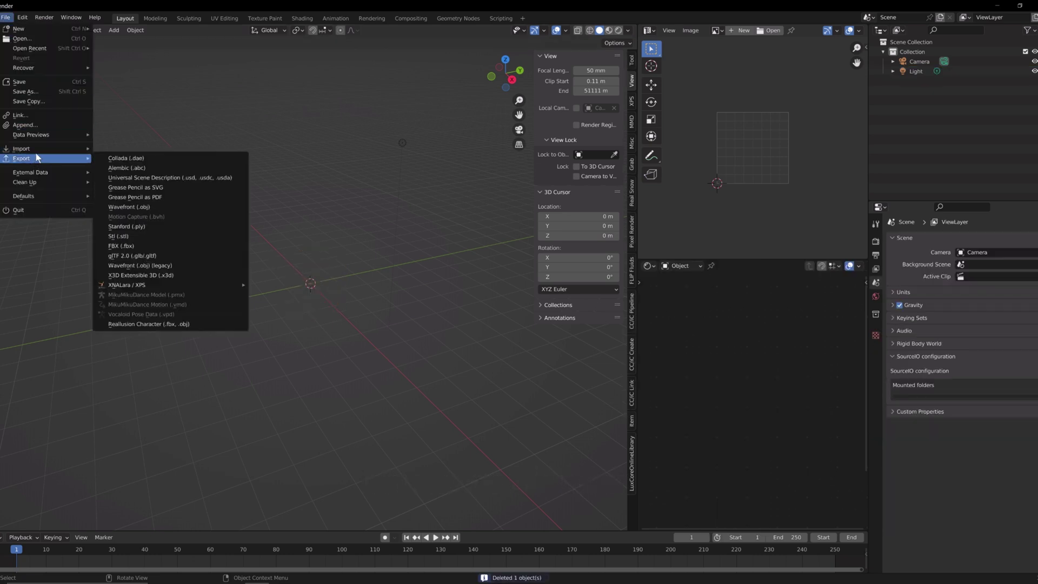
pyautogui.click(189, 335)
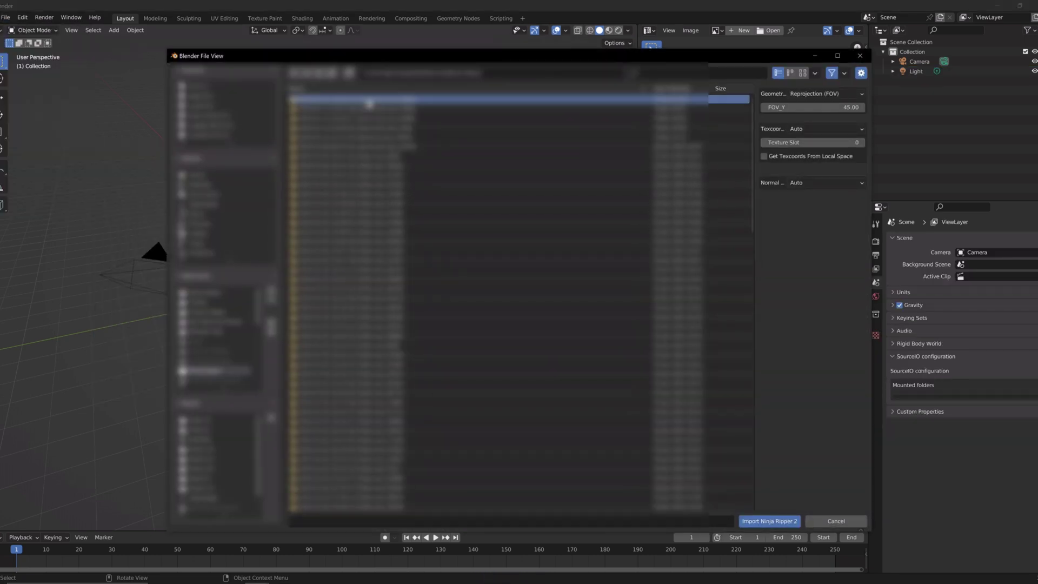
pyautogui.press('a')
pyautogui.click(768, 521)
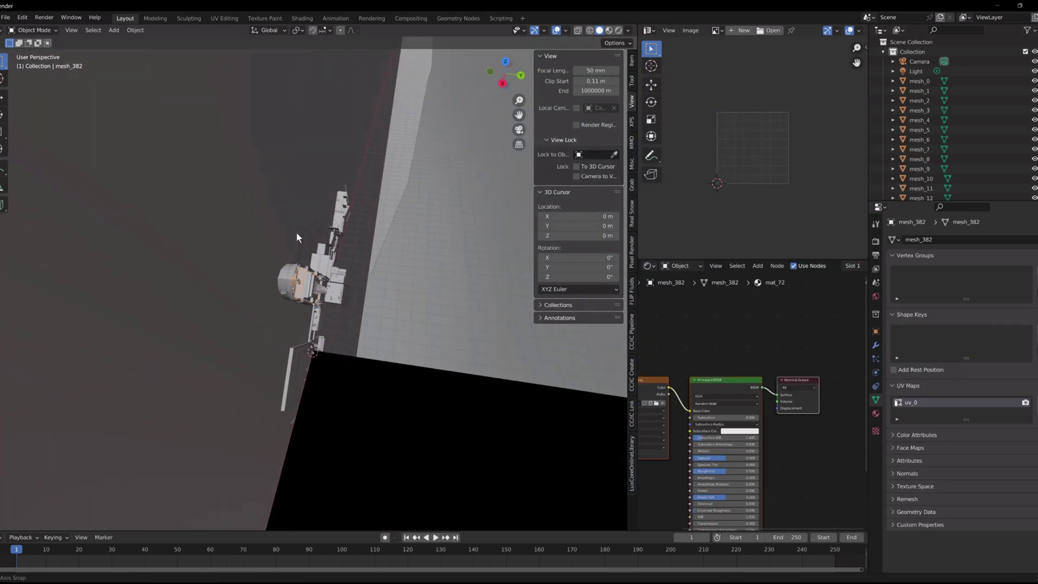
# Step: Rotate all the imported meshes together so that the harbour scene stands upright
pyautogui.press('a')
pyautogui.press('r')
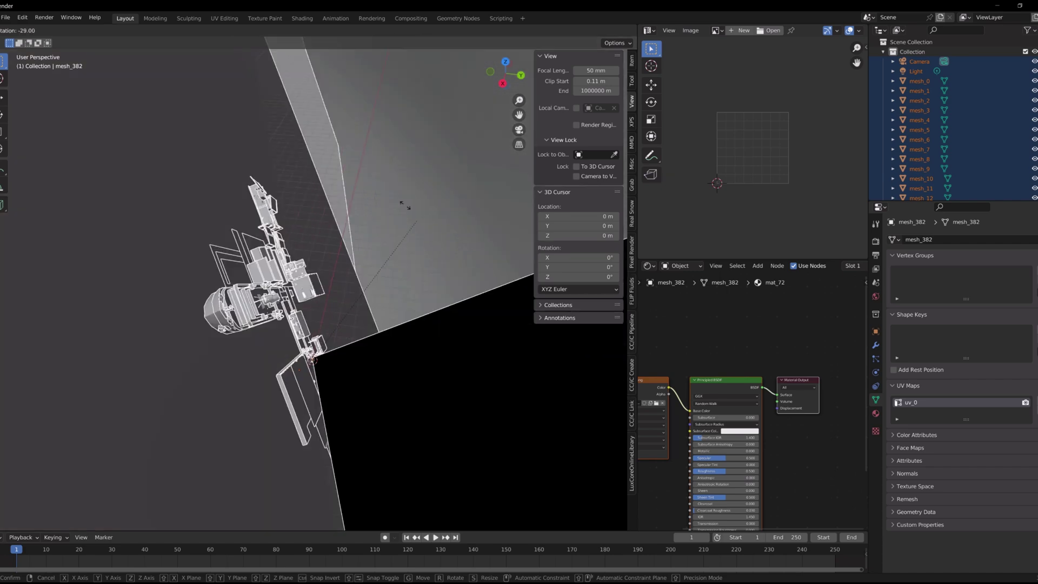
pyautogui.click(170, 244)
pyautogui.moveTo(170, 245); pyautogui.dragTo(316, 410, button='middle')
pyautogui.press('r')
pyautogui.click(422, 398)
pyautogui.press('r')
pyautogui.click(470, 352)
# Step: Delete the large black plane standing over the harbour buildings
pyautogui.moveTo(373, 367); pyautogui.dragTo(421, 284, button='middle')
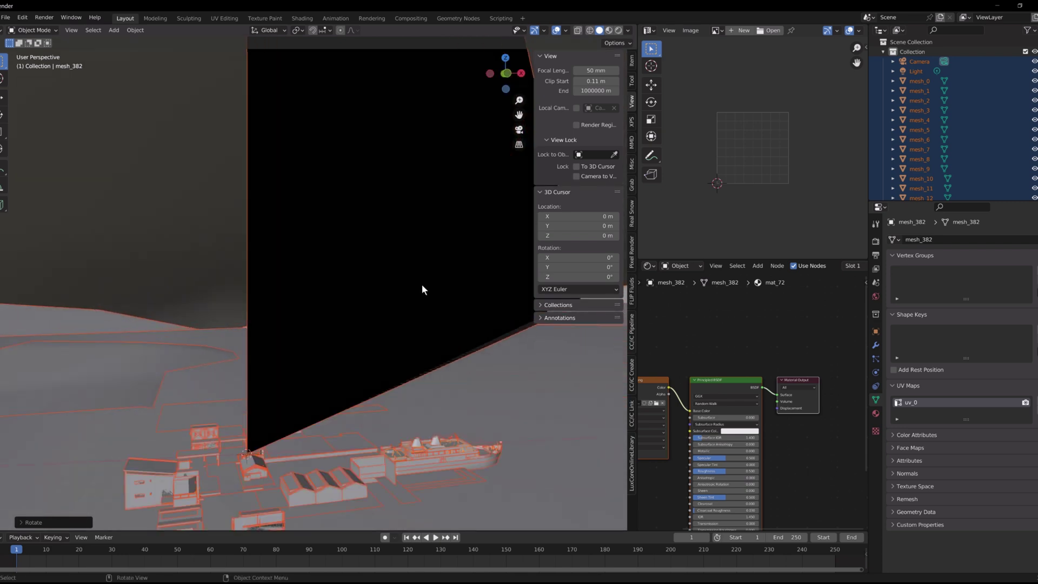
pyautogui.press('Delete')
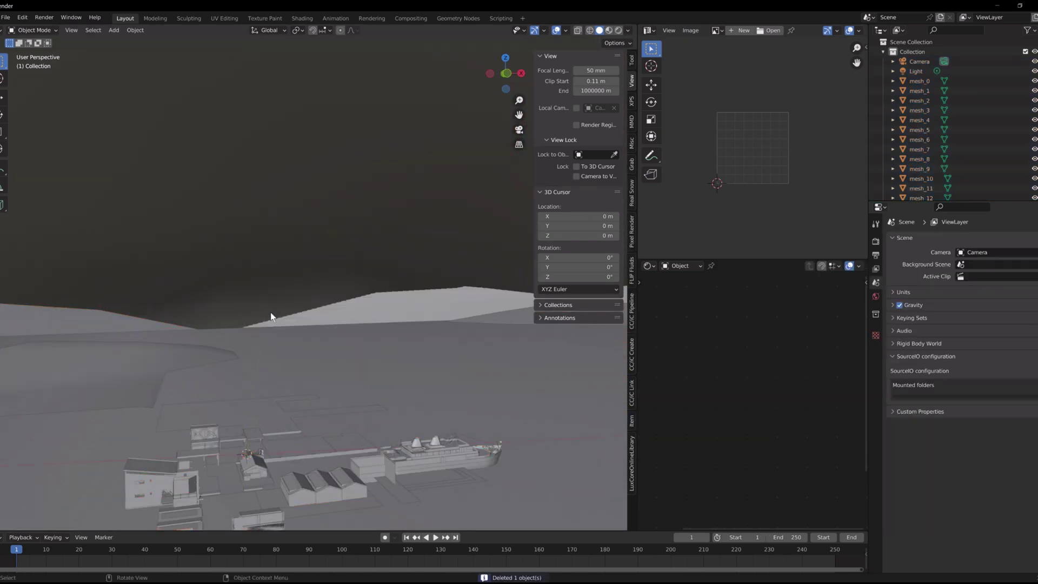
pyautogui.scroll(2, 271, 313)
pyautogui.moveTo(518, 114)
pyautogui.mouseDown()
pyautogui.moveTo(518, 81)
pyautogui.moveTo(519, 103)
pyautogui.mouseUp()
pyautogui.keyDown('shift'); pyautogui.moveTo(348, 255); pyautogui.dragTo(300, 370, button='middle'); pyautogui.keyUp('shift')
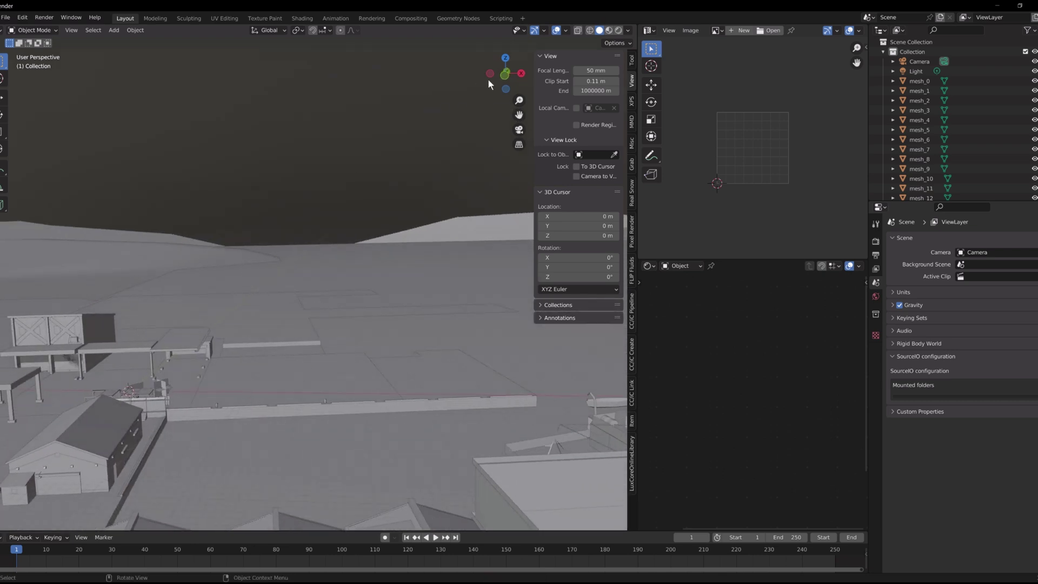
# Step: Switch the viewport shading to Material Preview to show the imported textures on the harbour scene
pyautogui.click(608, 31)
pyautogui.moveTo(233, 340); pyautogui.dragTo(400, 373, button='middle')
pyautogui.moveTo(519, 115); pyautogui.dragTo(465, 65)
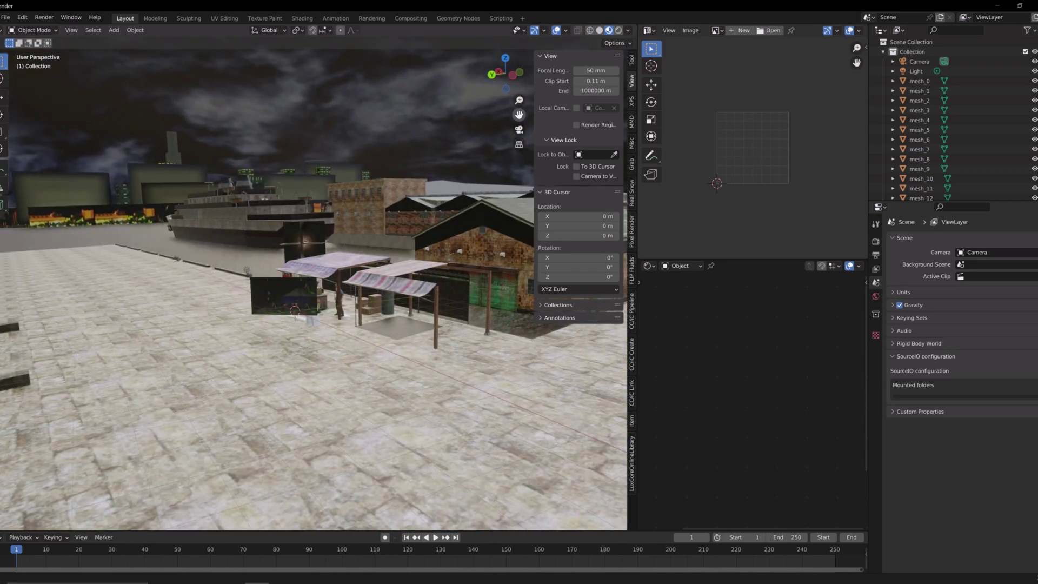
# Step: Rotate all the meshes again to level the harbour ground with the grid
pyautogui.scroll(4, 381, 325)
pyautogui.press('a')
pyautogui.press('r')
pyautogui.click(445, 298)
pyautogui.rightClick(445, 297)
pyautogui.click(481, 373)
pyautogui.moveTo(346, 366); pyautogui.dragTo(456, 252, button='middle')
pyautogui.press('r')
pyautogui.click(473, 290)
# Step: Delete the two unwanted meshes obstructing the view of the market stall
pyautogui.moveTo(474, 290); pyautogui.dragTo(639, 224, button='middle')
pyautogui.moveTo(639, 223); pyautogui.dragTo(757, 224)
pyautogui.moveTo(594, 248); pyautogui.dragTo(446, 308, button='middle')
pyautogui.click(447, 308)
pyautogui.press('Delete')
pyautogui.click(383, 336)
pyautogui.press('Delete')
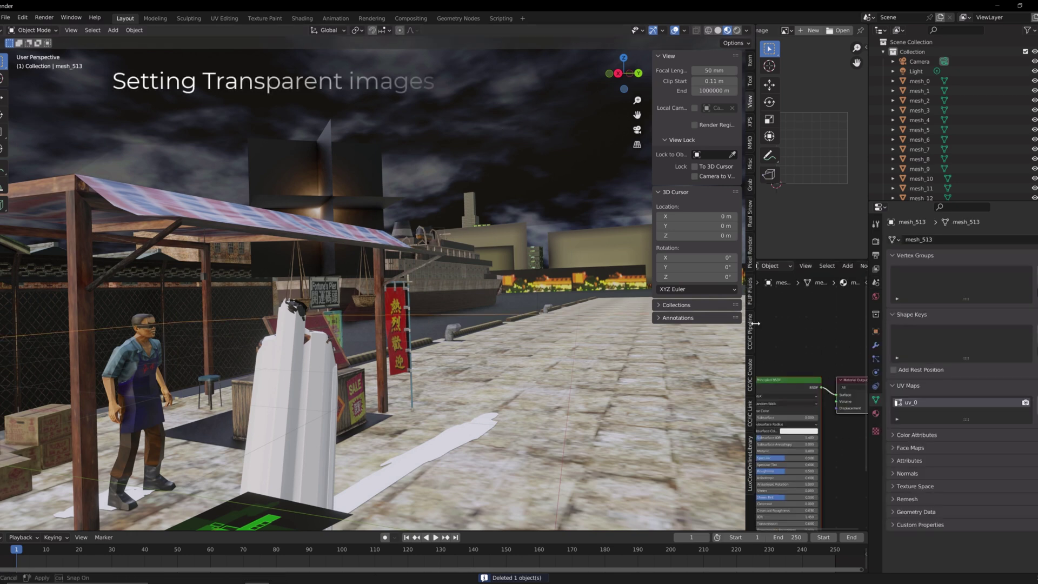
# Step: Link the image alpha to the Principled BSDF of the front sky layer's material and set a transparent blend mode
pyautogui.moveTo(755, 324); pyautogui.dragTo(705, 323)
pyautogui.moveTo(745, 455); pyautogui.dragTo(799, 436, button='middle')
pyautogui.moveTo(799, 435); pyautogui.dragTo(778, 436)
pyautogui.moveTo(758, 370); pyautogui.dragTo(778, 487)
pyautogui.click(756, 328)
pyautogui.moveTo(757, 326); pyautogui.dragTo(778, 474)
pyautogui.click(875, 413)
pyautogui.scroll(-7, 926, 445)
pyautogui.click(977, 476)
pyautogui.click(977, 510)
# Step: Link the image alpha to the shader of cloud layer mesh_511, with specular 0 and the Alpha Hashed blend mode
pyautogui.click(426, 111)
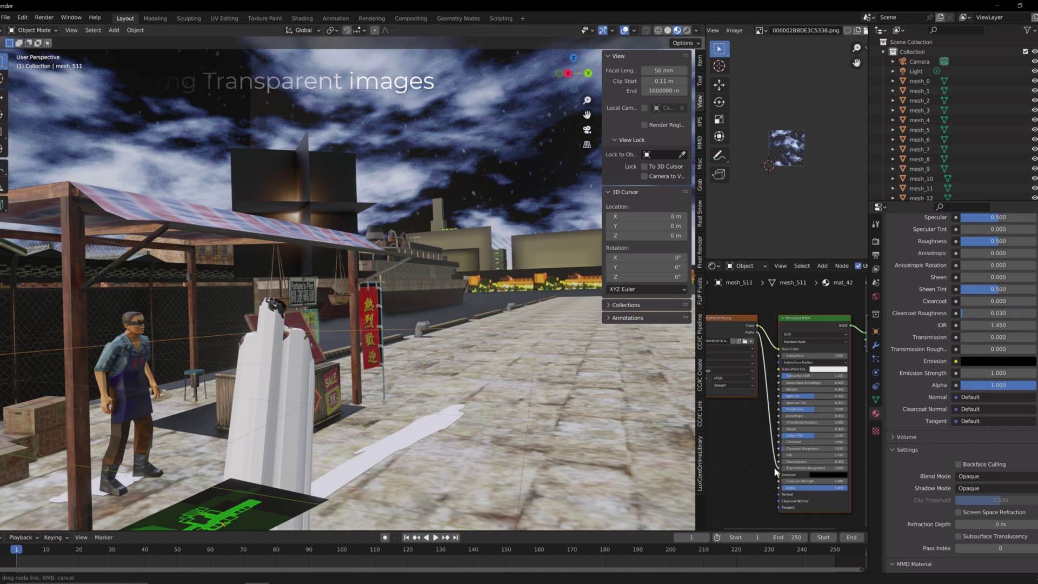
pyautogui.click(994, 476)
pyautogui.click(984, 519)
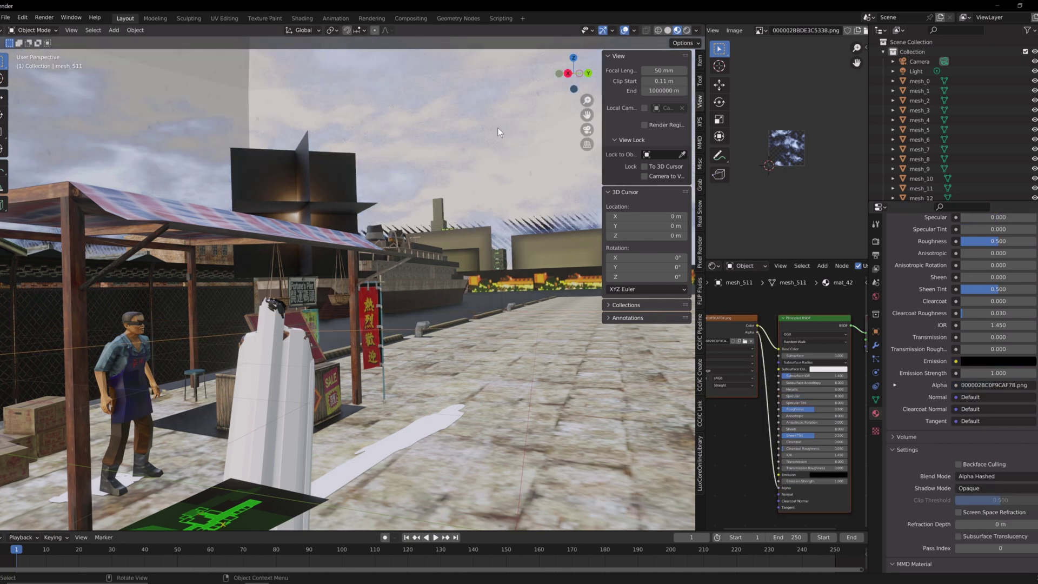
# Step: Give the sky backdrop mesh_510 a plain dark blue base color with specular 0
pyautogui.click(498, 127)
pyautogui.scroll(10, 919, 332)
pyautogui.click(997, 325)
pyautogui.click(1016, 209)
pyautogui.click(1029, 244)
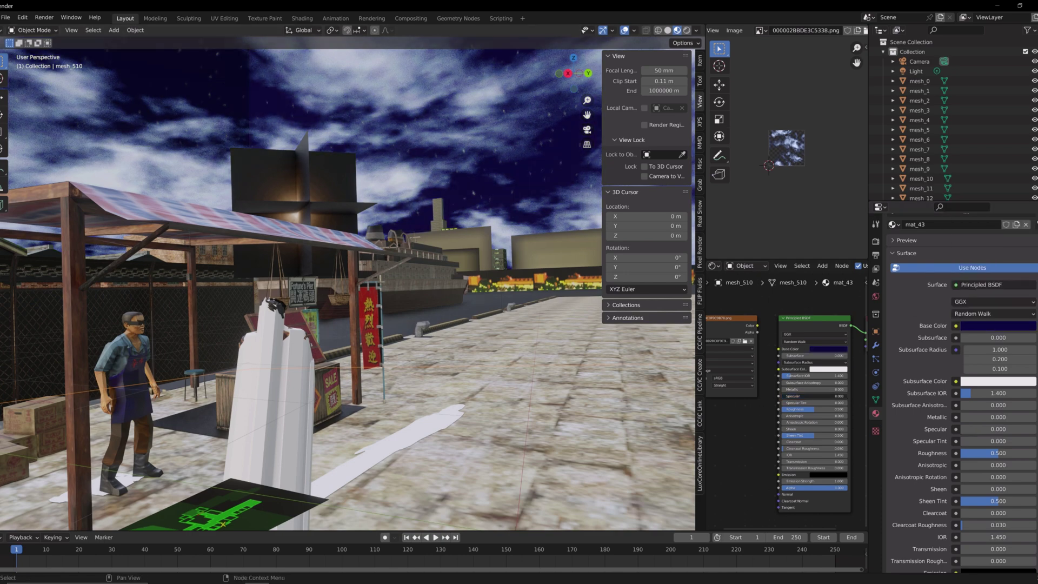
# Step: Delete the white volume hiding the character by the stall and the group of stray meshes around the scene
pyautogui.moveTo(494, 387); pyautogui.dragTo(478, 387, button='middle')
pyautogui.scroll(-3, 479, 387)
pyautogui.click(225, 388)
pyautogui.press('Delete')
pyautogui.keyDown('shift'); pyautogui.moveTo(230, 404); pyautogui.dragTo(390, 342, button='middle'); pyautogui.keyUp('shift')
pyautogui.scroll(-8, 393, 357)
pyautogui.moveTo(363, 248); pyautogui.dragTo(354, 481)
pyautogui.press('Delete')
pyautogui.scroll(6, 436, 308)
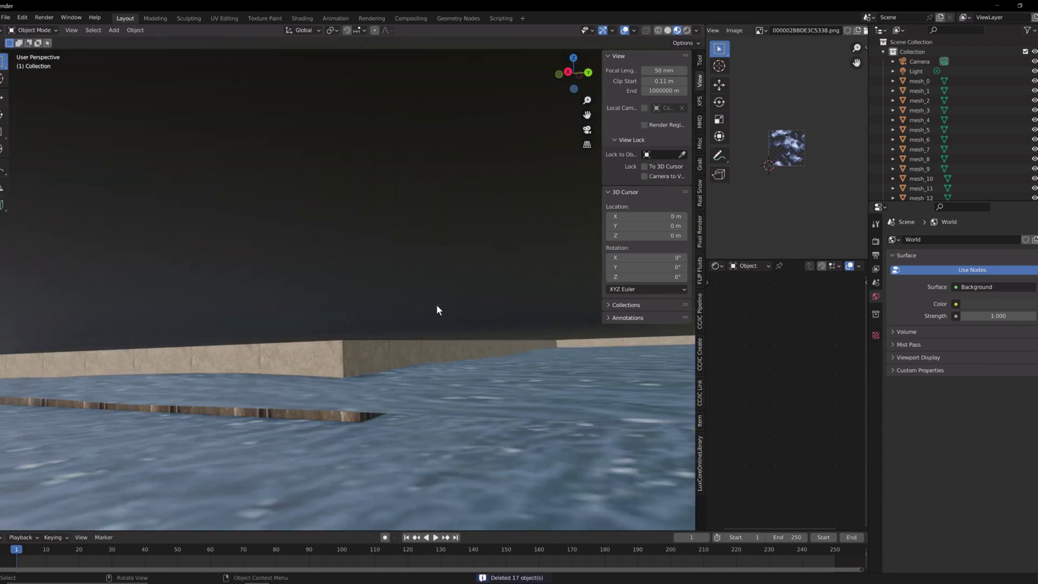
# Step: Delete one more unwanted mesh near the character at the market stall
pyautogui.moveTo(587, 115); pyautogui.dragTo(588, 114)
pyautogui.scroll(-5, 319, 272)
pyautogui.moveTo(324, 261); pyautogui.dragTo(319, 271, button='middle')
pyautogui.moveTo(602, 201); pyautogui.dragTo(675, 201)
pyautogui.moveTo(413, 330); pyautogui.dragTo(417, 322, button='middle')
pyautogui.click(569, 437)
pyautogui.press('Delete')
# Step: Link the image alpha to the shader of the dark plane under the stall, with specular 0 and Alpha Hashed blending
pyautogui.click(349, 430)
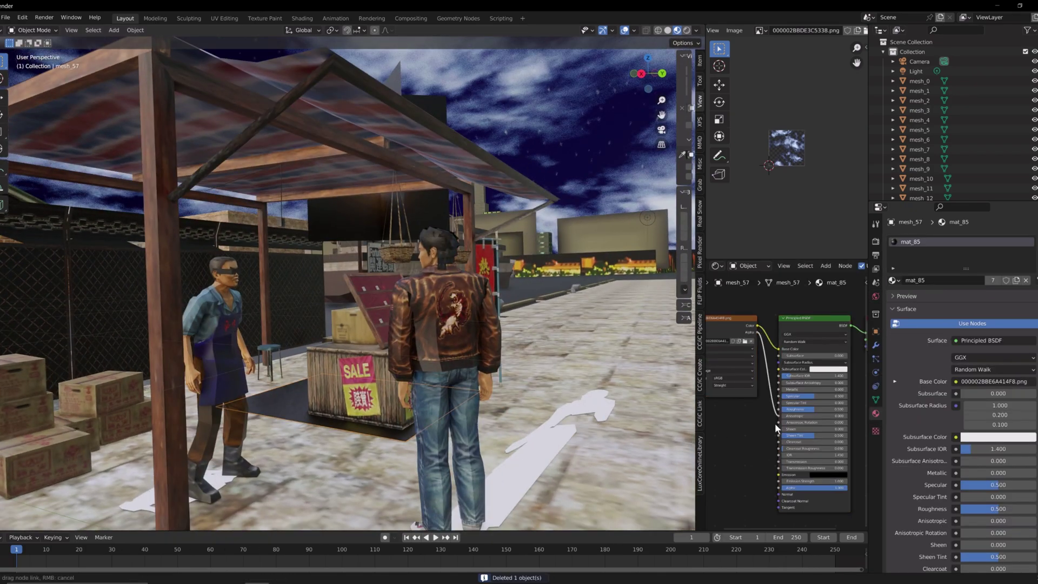
pyautogui.scroll(-8, 907, 475)
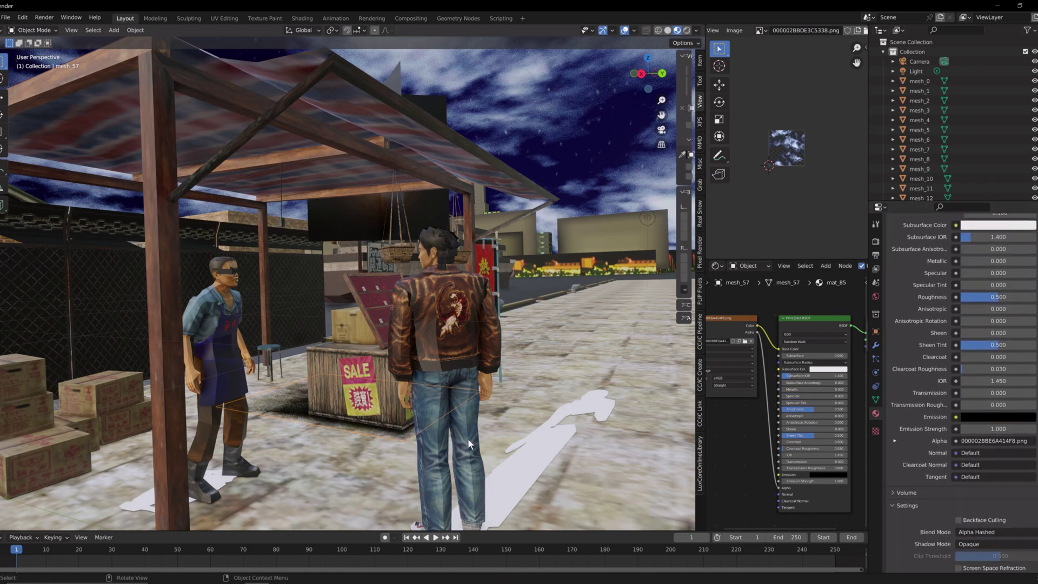
# Step: Connect the street lamp glow's image texture to its shader's alpha and emission inputs
pyautogui.scroll(8, 651, 478)
pyautogui.click(301, 410)
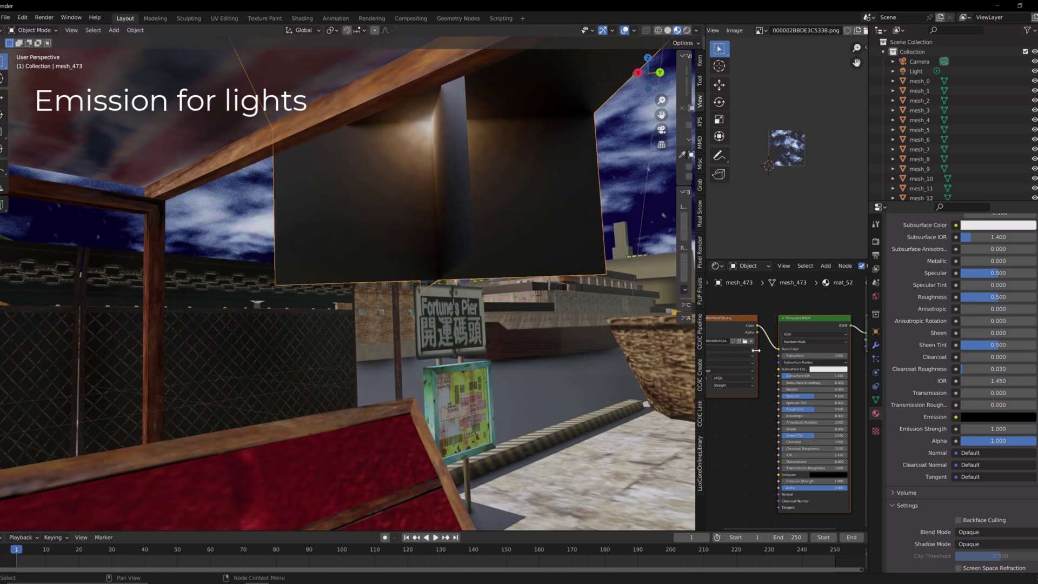
pyautogui.moveTo(779, 491); pyautogui.dragTo(779, 475)
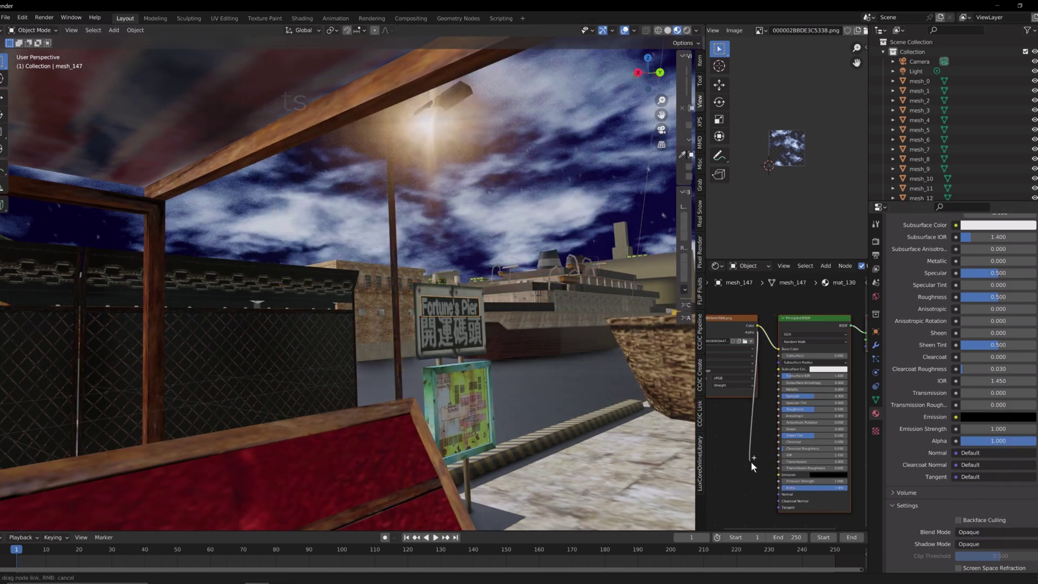
# Step: Set the English and Chinese sign lettering materials to Alpha Hashed and link the image alpha to their shaders
pyautogui.click(977, 535)
pyautogui.click(975, 485)
pyautogui.click(969, 531)
pyautogui.click(973, 556)
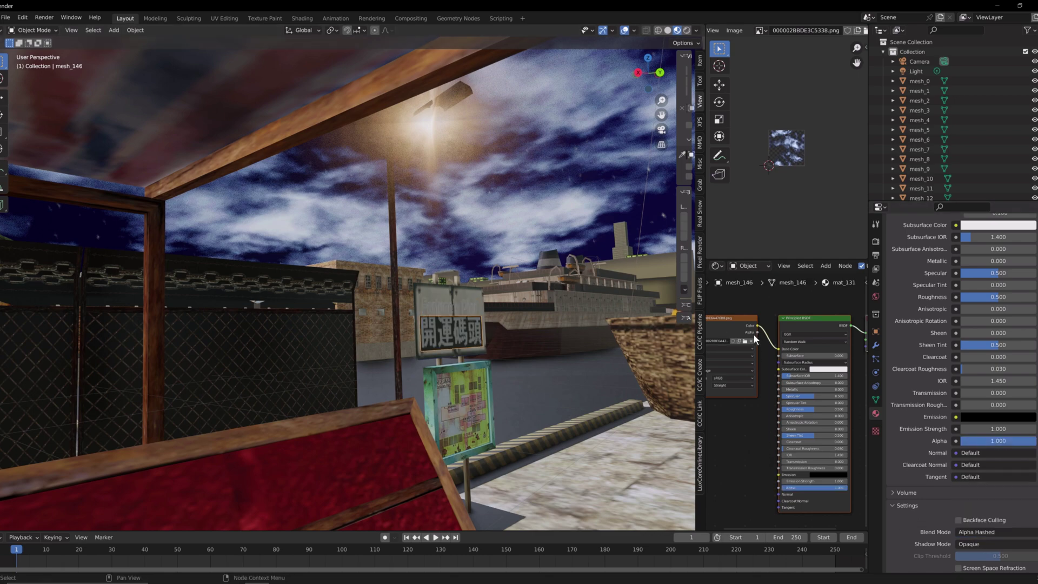
pyautogui.moveTo(780, 493); pyautogui.dragTo(779, 487)
# Step: Insert a ColorRamp node between the image texture and the Principled BSDF in the Chinese sign lettering material
pyautogui.scroll(1, 527, 359)
pyautogui.moveTo(527, 358); pyautogui.dragTo(534, 157, button='middle')
pyautogui.moveTo(661, 115); pyautogui.dragTo(425, 151, button='middle')
pyautogui.scroll(2, 424, 270)
pyautogui.scroll(-2, 776, 341)
pyautogui.moveTo(696, 312); pyautogui.dragTo(502, 339)
pyautogui.moveTo(628, 346); pyautogui.dragTo(524, 366)
pyautogui.press('F3')
pyautogui.write('co')
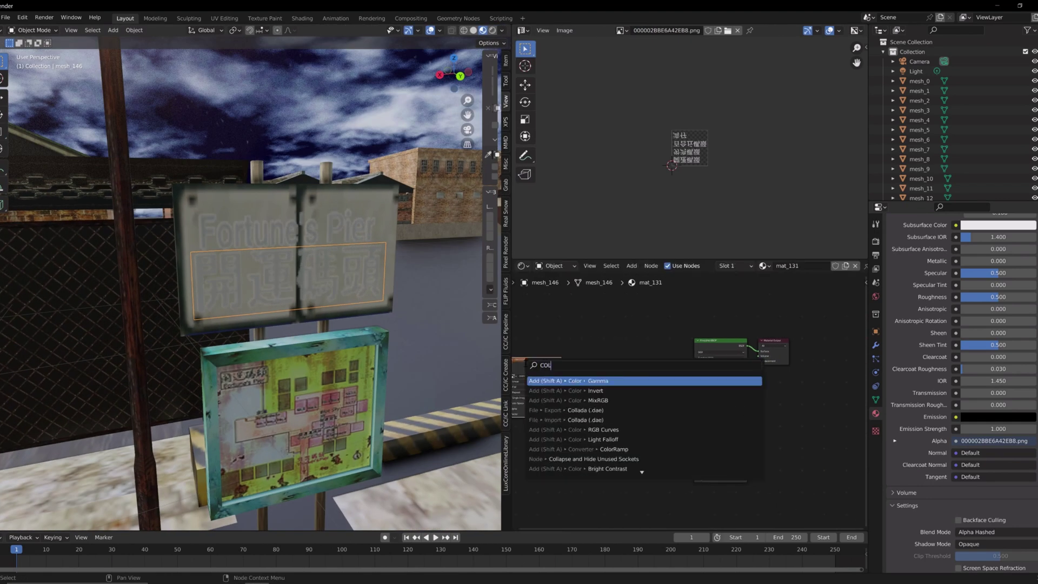
pyautogui.write('LORRA')
pyautogui.press('Return')
pyautogui.click(640, 362)
# Step: Darken the ColorRamp's white stop so the Chinese lettering renders dark
pyautogui.click(656, 382)
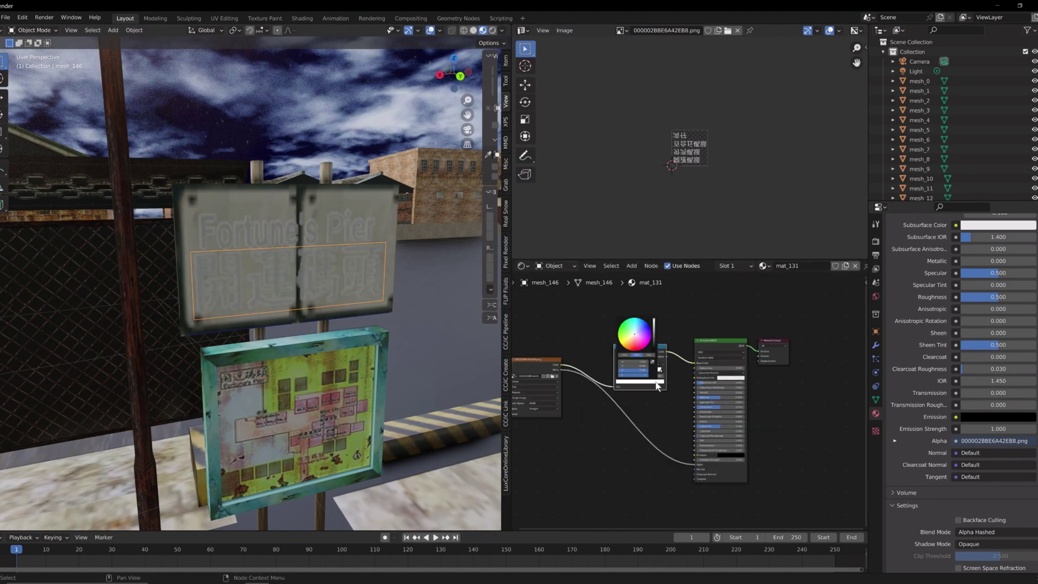
pyautogui.click(645, 325)
pyautogui.moveTo(654, 324); pyautogui.dragTo(653, 341)
# Step: Insert a ColorRamp node into the "Fortune's Pier" lettering material and darken its white stop
pyautogui.click(364, 231)
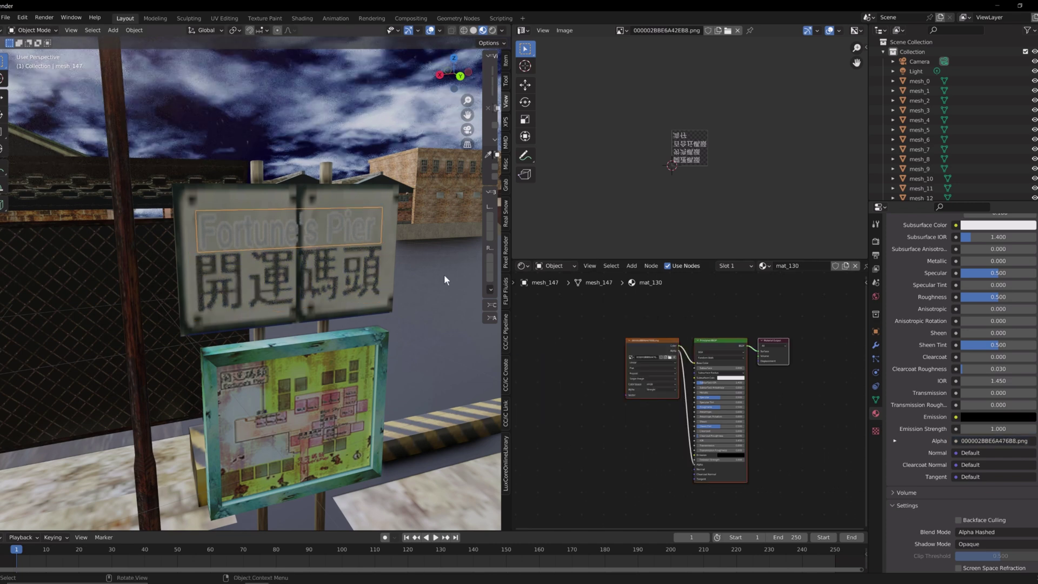
pyautogui.hotkey('shift', 'a')
pyautogui.click(614, 361)
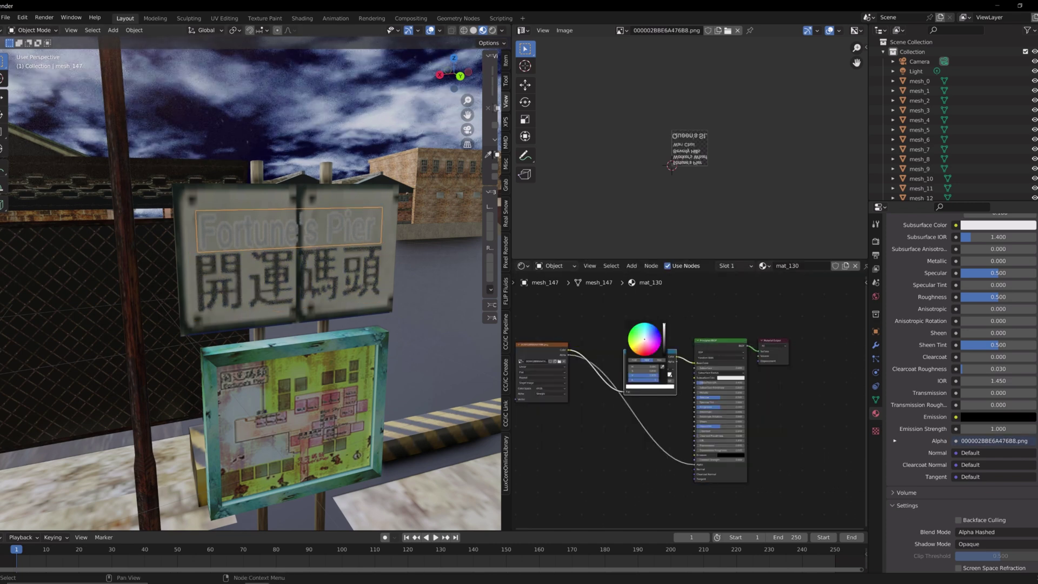
# Step: Link the image alpha to the shader of the dark overlay mesh_489, with specular 0 and the Alpha Hashed blend mode
pyautogui.click(297, 399)
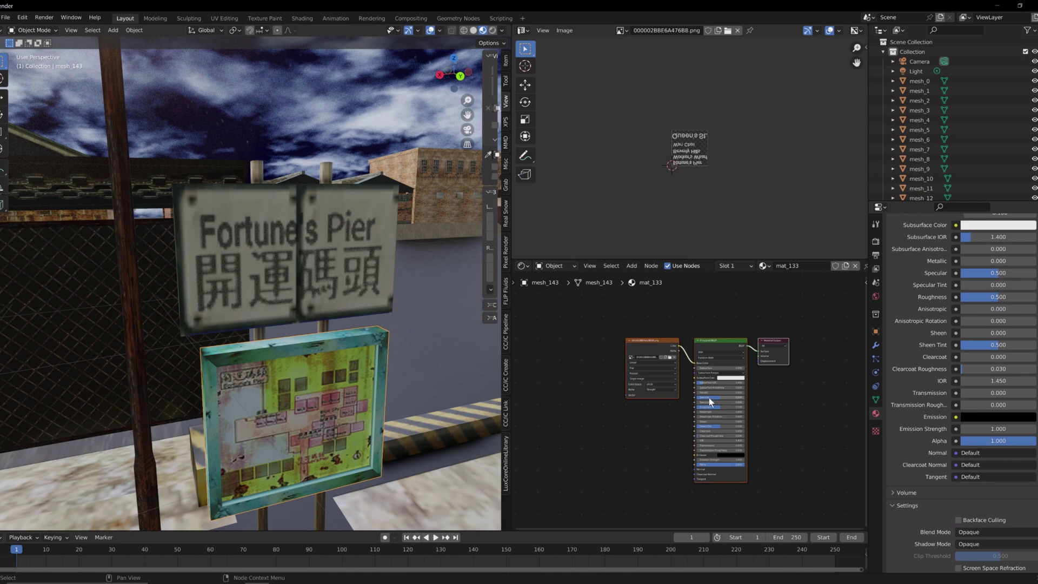
pyautogui.moveTo(676, 357); pyautogui.dragTo(671, 358)
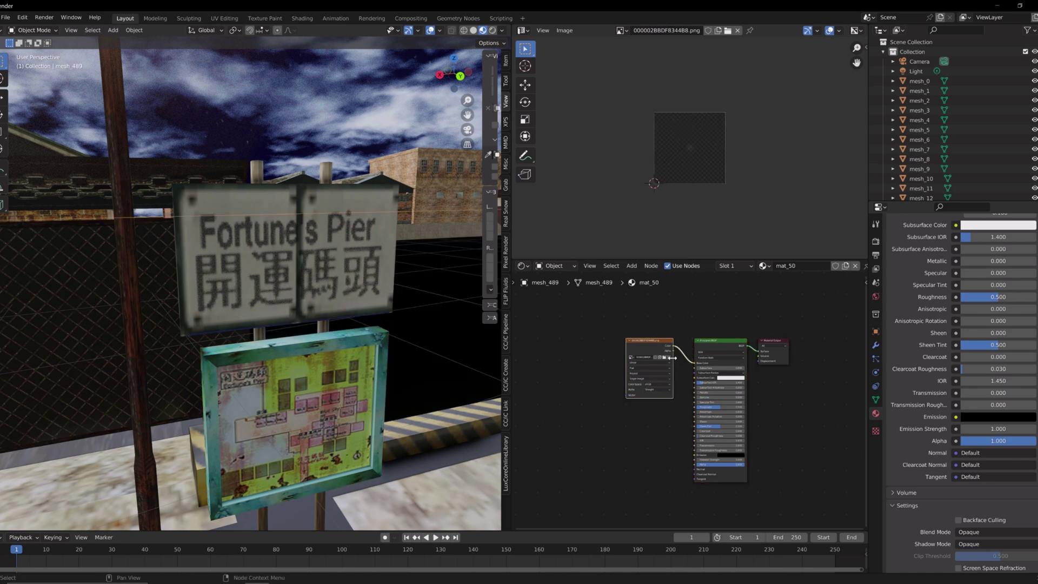
pyautogui.moveTo(695, 469); pyautogui.dragTo(695, 469)
pyautogui.scroll(5, 692, 433)
pyautogui.moveTo(665, 325); pyautogui.dragTo(697, 494)
pyautogui.click(972, 532)
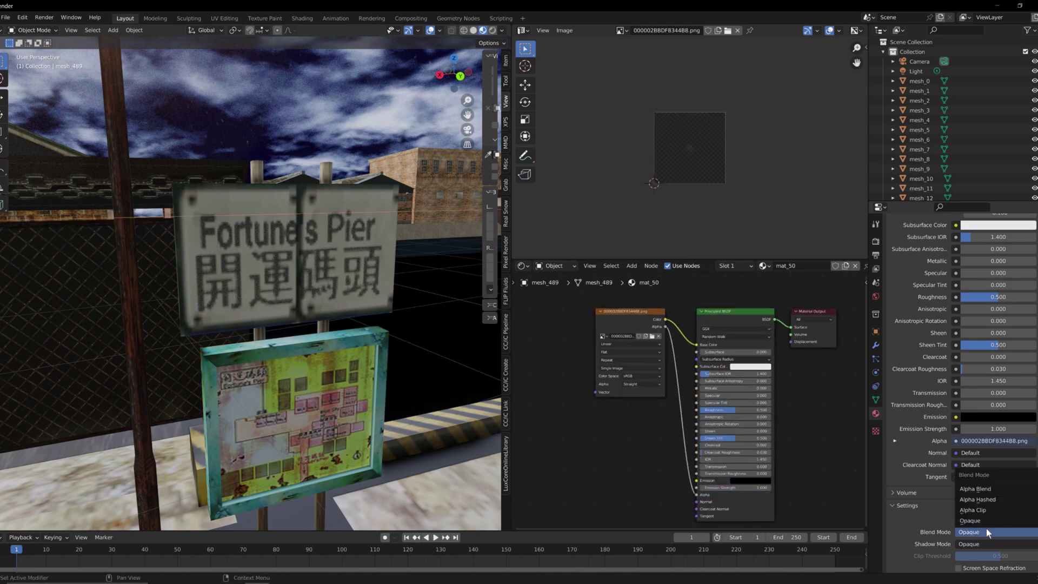
pyautogui.click(975, 500)
# Step: Set the specular to 0 on the harbour wall material and a neighbouring dockside material
pyautogui.scroll(-1, 441, 375)
pyautogui.click(447, 360)
pyautogui.scroll(-10, 407, 332)
pyautogui.click(336, 224)
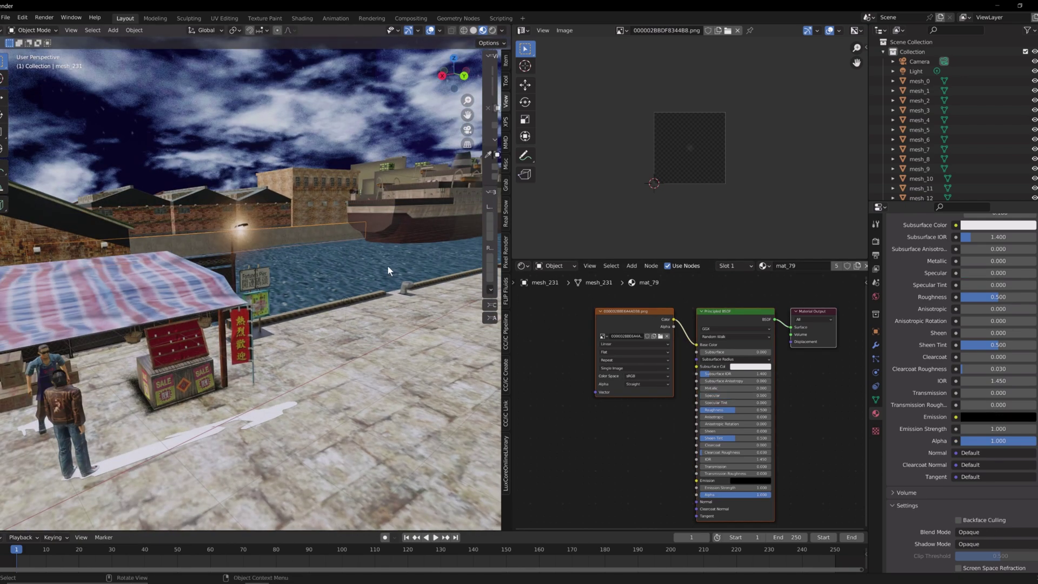
pyautogui.moveTo(388, 265); pyautogui.dragTo(257, 287, button='middle')
pyautogui.click(257, 287)
pyautogui.moveTo(734, 395); pyautogui.dragTo(617, 403)
# Step: Make the chain-link fence and its angled top transparent by linking each image's alpha to the shader and using Alpha Hashed blending
pyautogui.moveTo(389, 387); pyautogui.dragTo(356, 336, button='middle')
pyautogui.scroll(4, 254, 328)
pyautogui.moveTo(468, 114); pyautogui.dragTo(180, 355)
pyautogui.moveTo(720, 400); pyautogui.dragTo(696, 494)
pyautogui.click(978, 532)
pyautogui.click(976, 489)
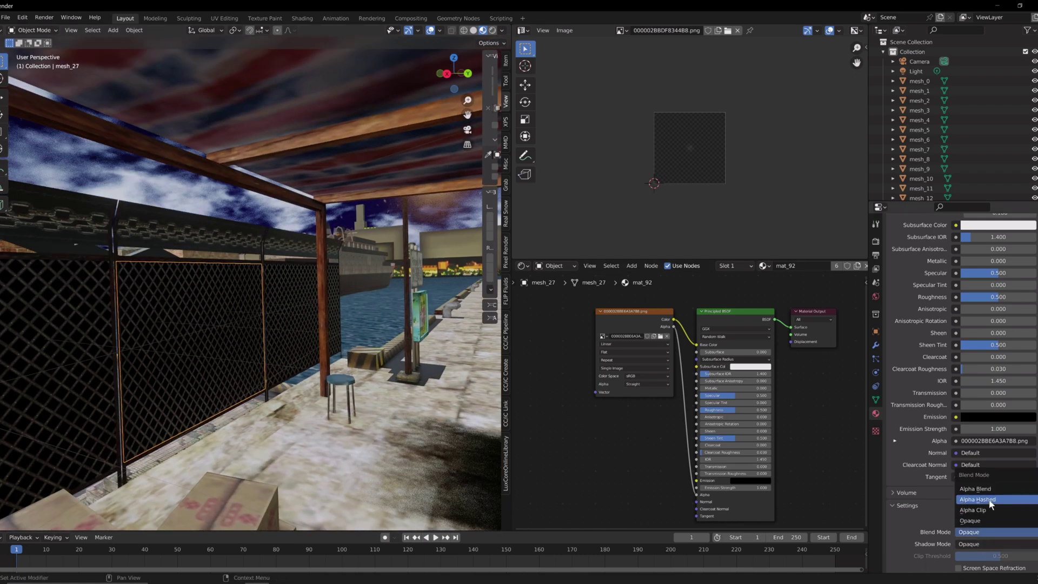
pyautogui.click(987, 508)
pyautogui.click(984, 544)
pyautogui.click(984, 510)
pyautogui.click(248, 219)
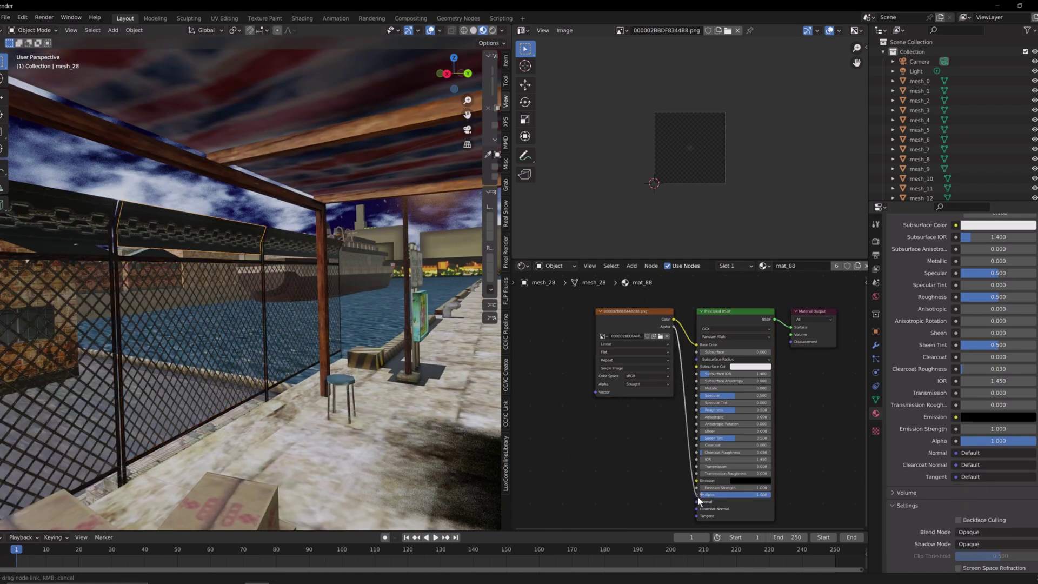
pyautogui.moveTo(698, 500); pyautogui.dragTo(696, 494)
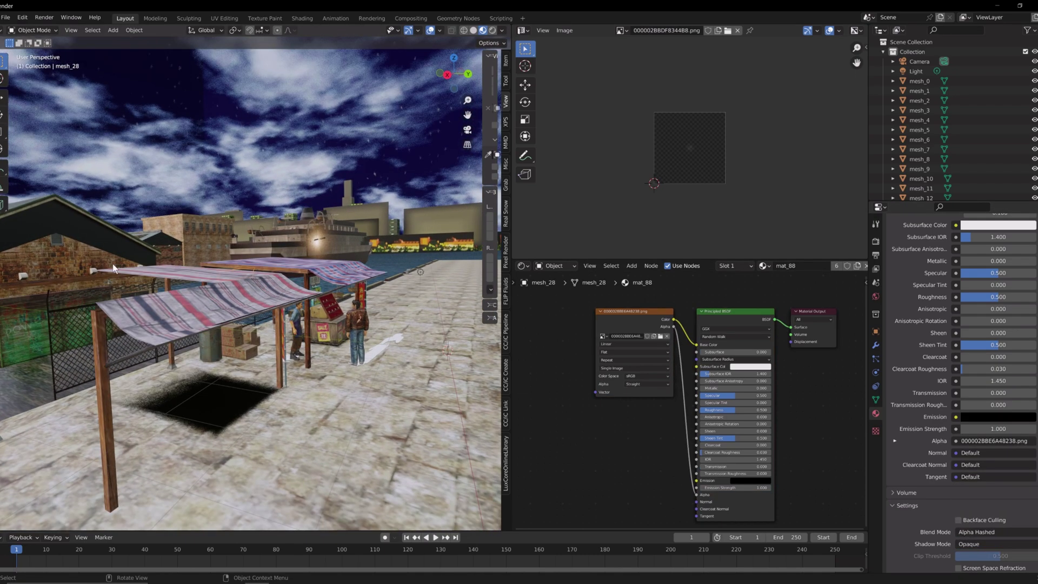
# Step: Set the specular to 0 on the black shadow plane under the striped awning, link its image alpha and make its blend mode transparent
pyautogui.moveTo(715, 395); pyautogui.dragTo(681, 395)
pyautogui.moveTo(673, 326); pyautogui.dragTo(694, 377)
pyautogui.click(967, 531)
pyautogui.click(972, 496)
# Step: Link the image alpha to the shader of the ship's railing mesh_402 and set its blend mode to Alpha Hashed
pyautogui.moveTo(361, 301); pyautogui.dragTo(432, 230, button='middle')
pyautogui.moveTo(509, 208); pyautogui.dragTo(711, 208)
pyautogui.moveTo(669, 115); pyautogui.dragTo(885, 117)
pyautogui.click(182, 340)
pyautogui.moveTo(774, 326); pyautogui.dragTo(797, 494)
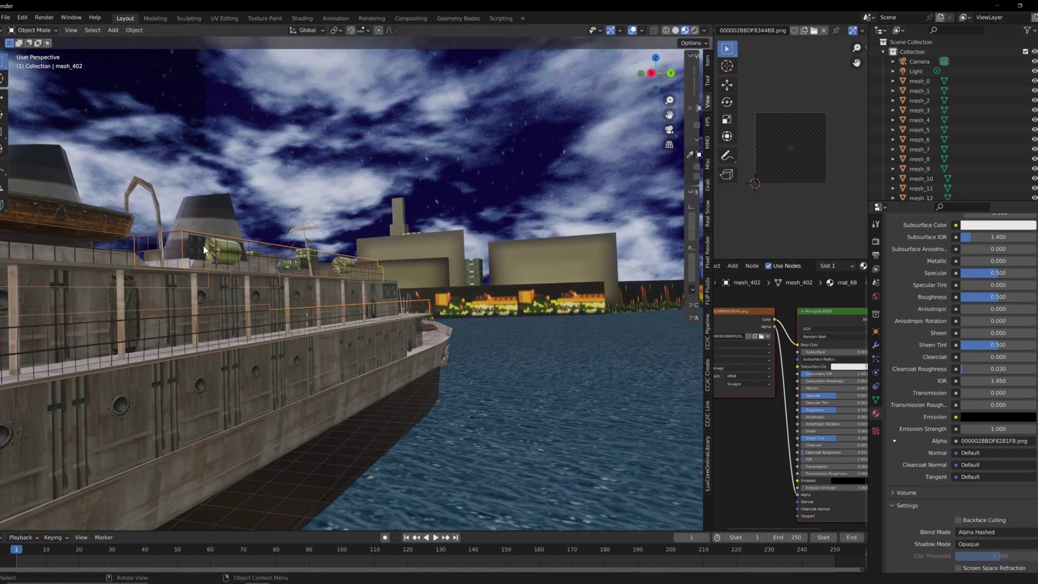
# Step: Link the image alpha to the shader of the ship detail mesh_404 and set its blend mode to Alpha Hashed
pyautogui.click(230, 250)
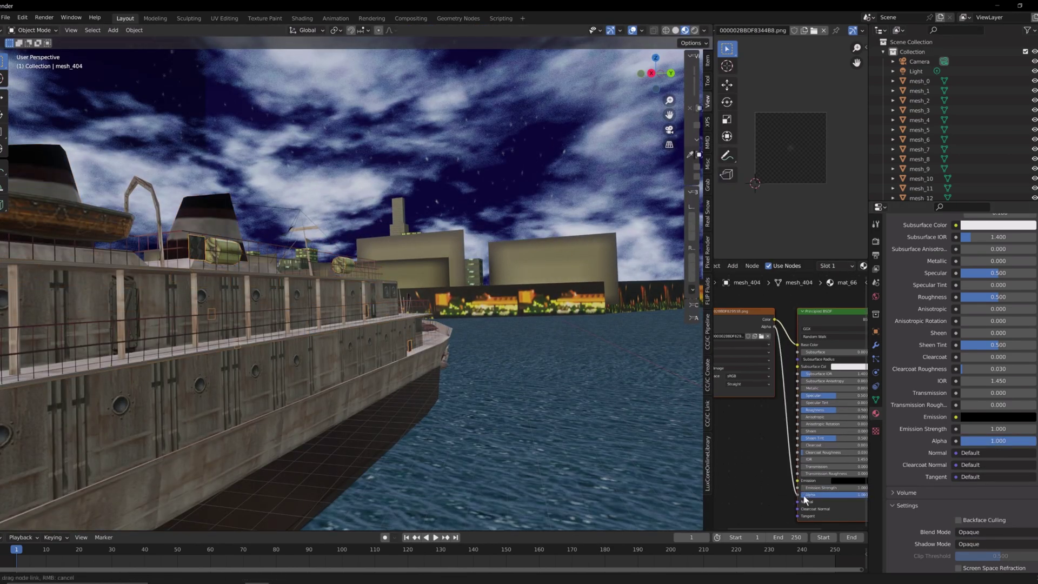
pyautogui.click(982, 500)
# Step: Enlarge the image and shader editing area, then subdivide the round-textured plane mesh_404 on the ship's deck
pyautogui.press('KP_Decimal')
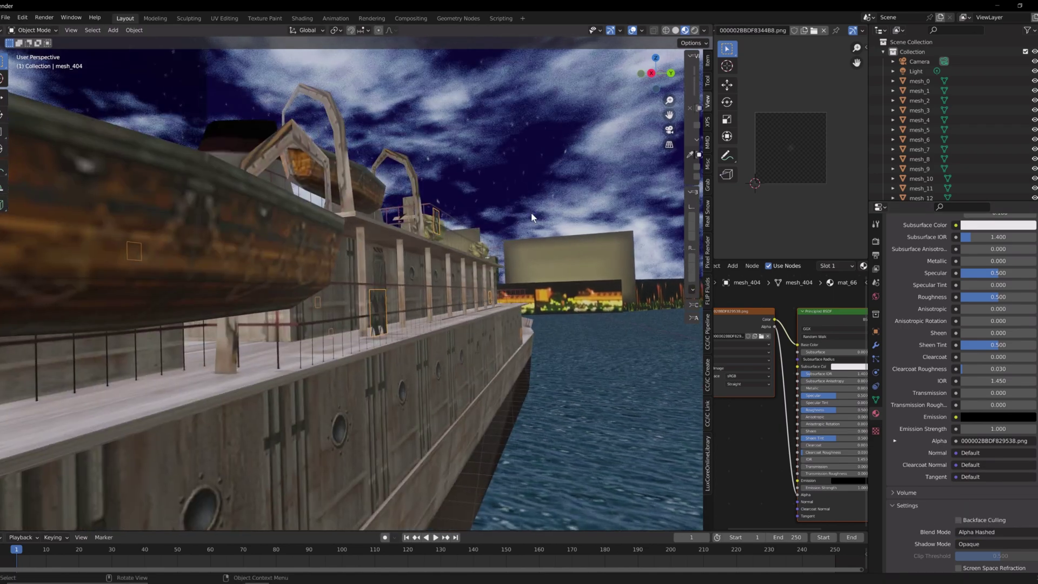
pyautogui.moveTo(712, 182); pyautogui.dragTo(471, 183)
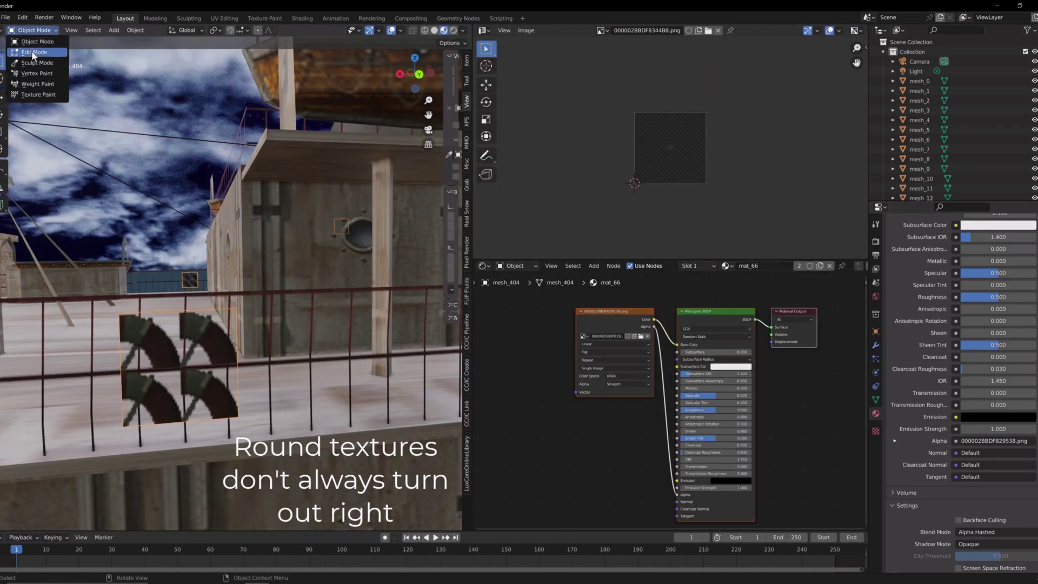
pyautogui.click(34, 52)
pyautogui.rightClick(232, 192)
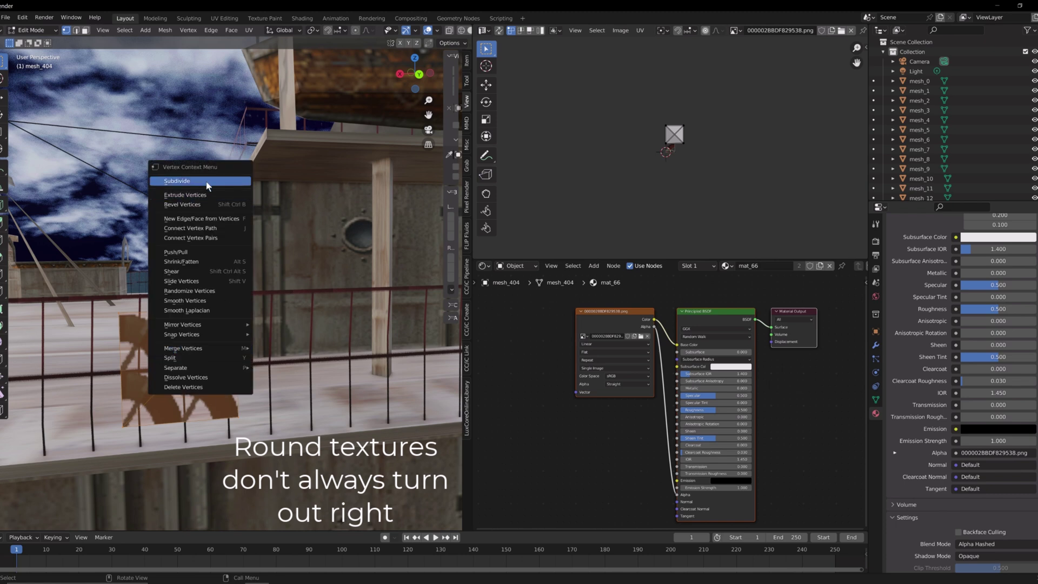
pyautogui.click(207, 182)
# Step: Fold the right column of mesh_404's UV vertices back onto the left column to mirror the round texture horizontally
pyautogui.scroll(8, 679, 136)
pyautogui.scroll(-1, 590, 195)
pyautogui.moveTo(719, 193); pyautogui.dragTo(668, 72)
pyautogui.click(488, 87)
pyautogui.rightClick(690, 166)
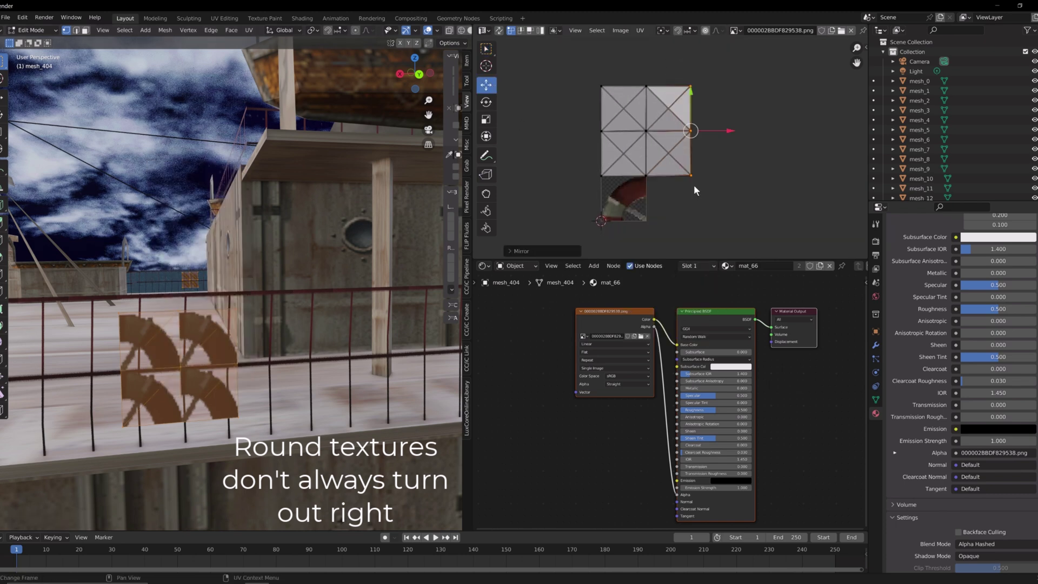
pyautogui.click(679, 228)
pyautogui.moveTo(725, 132); pyautogui.dragTo(636, 140)
# Step: Fold the bottom row of mesh_404's UV vertices up onto the top row to mirror the round texture vertically
pyautogui.rightClick(611, 204)
pyautogui.moveTo(693, 216); pyautogui.dragTo(581, 167)
pyautogui.moveTo(621, 144); pyautogui.dragTo(616, 56)
pyautogui.click(427, 31)
# Step: Set the specular to 0 on skyline mesh_462 and link its image color to the emission and its image alpha to the alpha
pyautogui.scroll(-6, 232, 303)
pyautogui.moveTo(222, 302); pyautogui.dragTo(294, 307, button='middle')
pyautogui.moveTo(292, 238); pyautogui.dragTo(324, 227, button='middle')
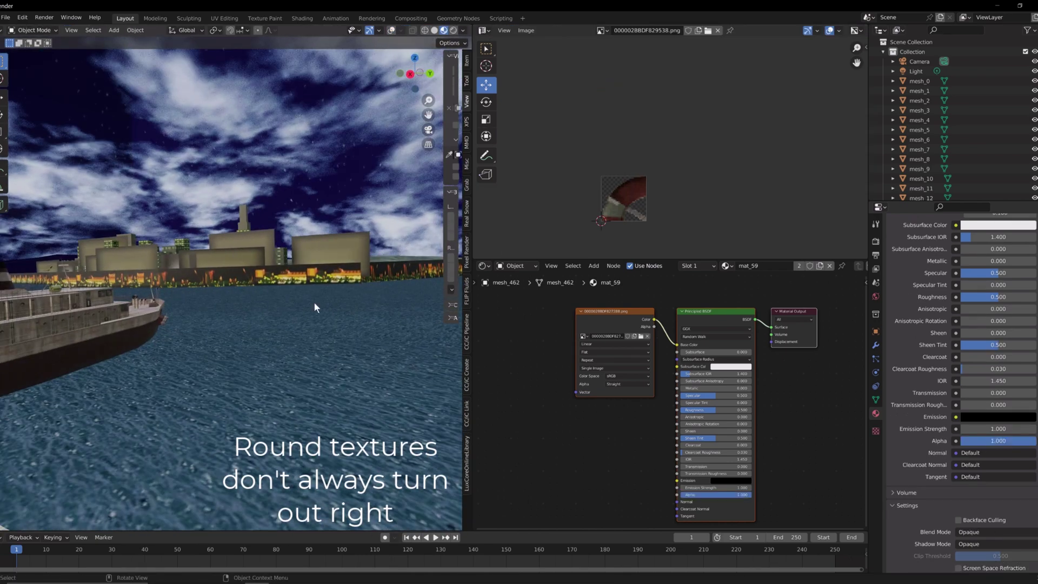
pyautogui.moveTo(654, 319); pyautogui.dragTo(676, 480)
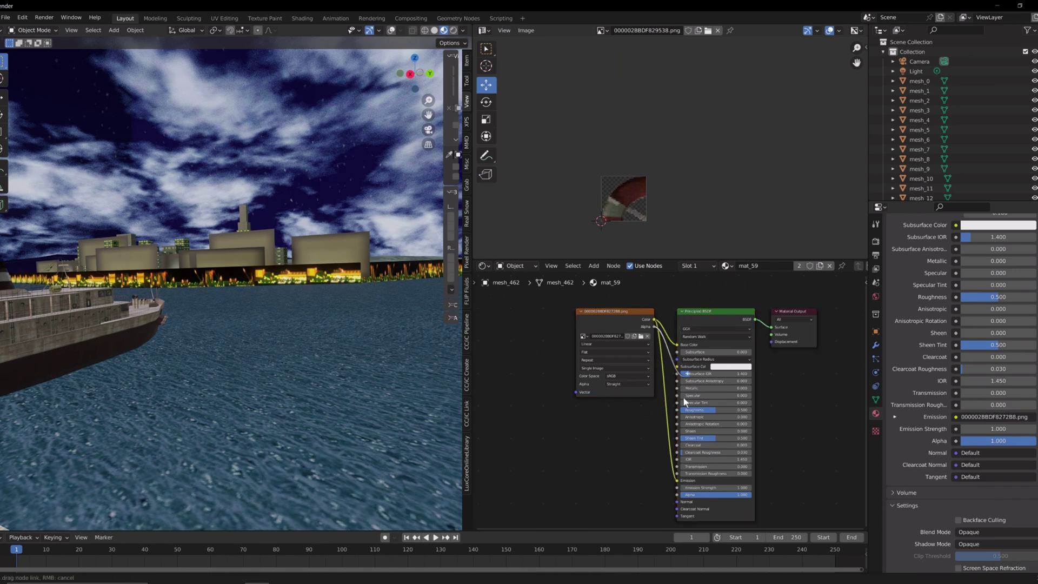
pyautogui.moveTo(678, 493); pyautogui.dragTo(679, 494)
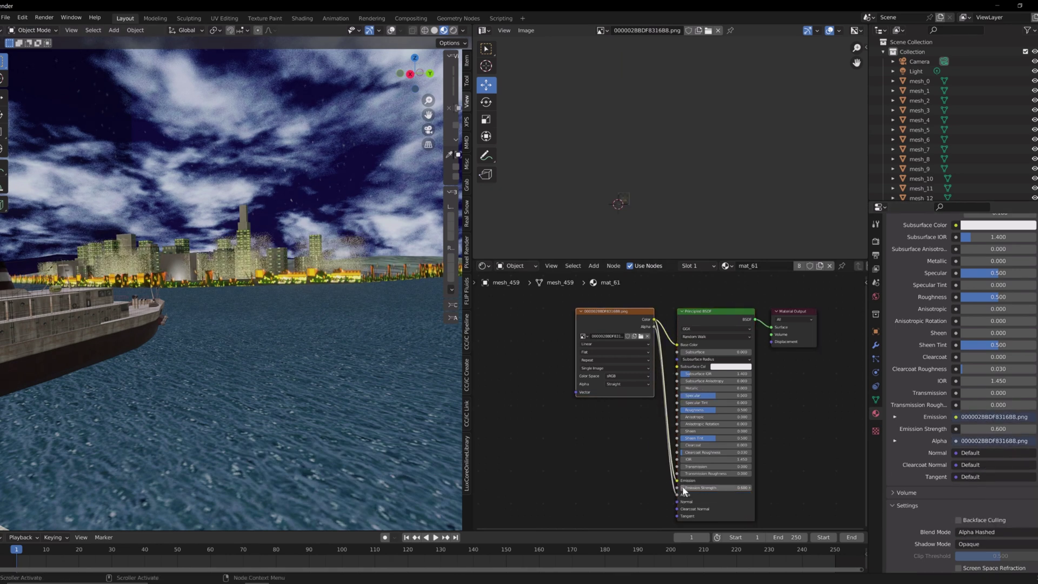
# Step: Link image color to emission and image alpha to alpha on skyline meshes mesh_410 and mesh_411, previewing the scene in rendered shading
pyautogui.click(178, 265)
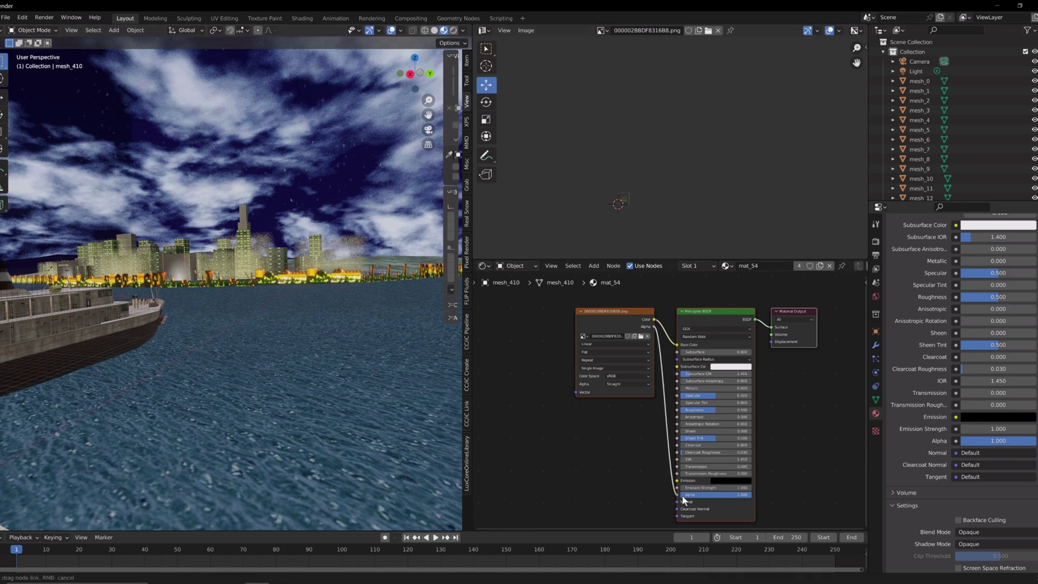
pyautogui.click(980, 536)
pyautogui.click(976, 486)
pyautogui.click(454, 30)
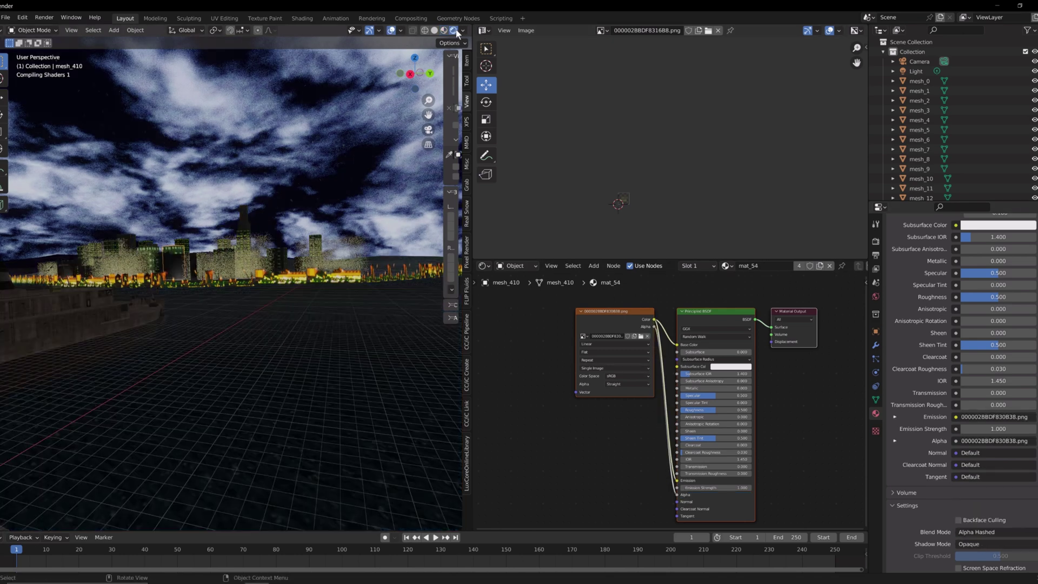
pyautogui.click(232, 245)
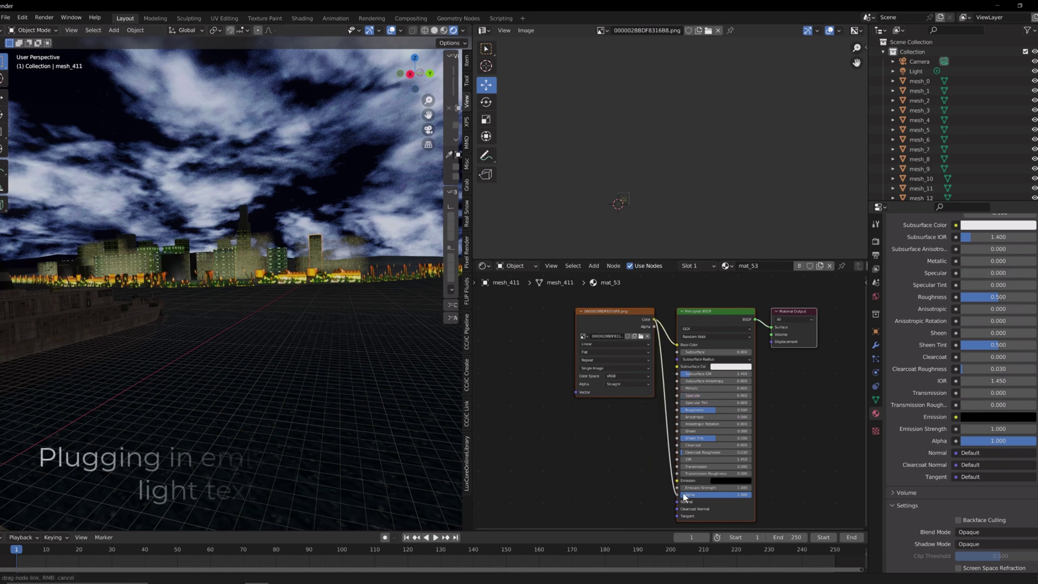
pyautogui.moveTo(678, 492); pyautogui.dragTo(676, 479)
# Step: Set mesh_460's specular to 0, link its image color to emission and alpha to alpha, and use Alpha Hashed for blend and shadow modes
pyautogui.click(182, 264)
pyautogui.moveTo(716, 395); pyautogui.dragTo(680, 395)
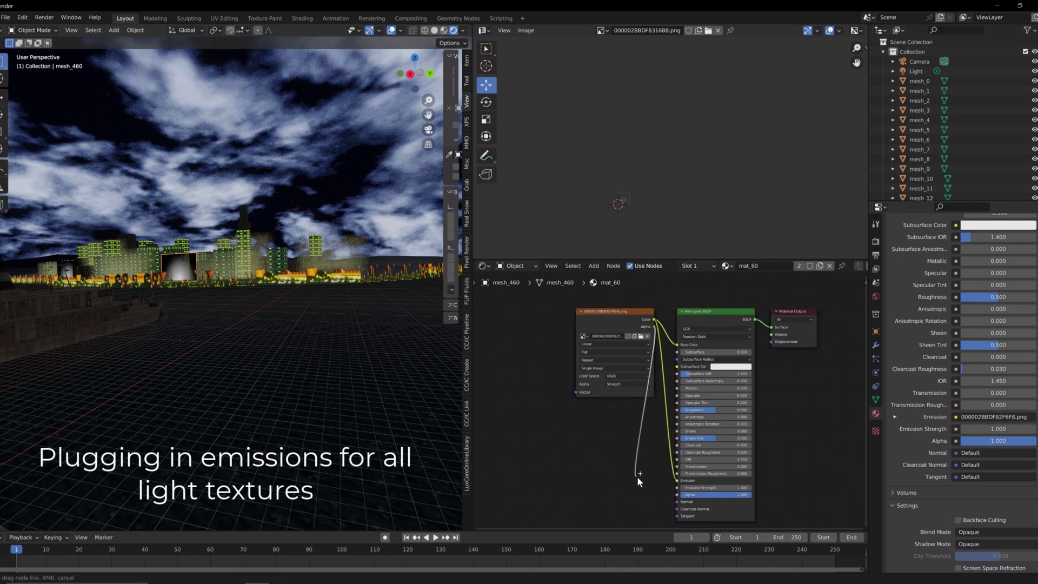
pyautogui.moveTo(634, 476); pyautogui.dragTo(677, 495)
pyautogui.click(970, 532)
pyautogui.click(981, 501)
pyautogui.click(987, 543)
pyautogui.click(984, 503)
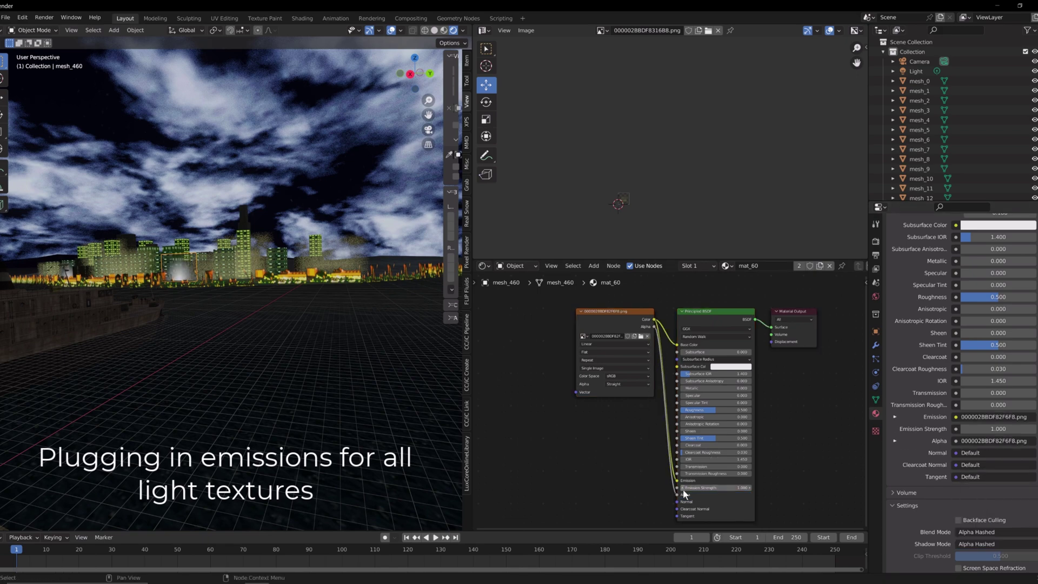
# Step: Link the image color to the emission of the dark city building mesh_427
pyautogui.moveTo(158, 264); pyautogui.dragTo(106, 175, button='middle')
pyautogui.click(107, 175)
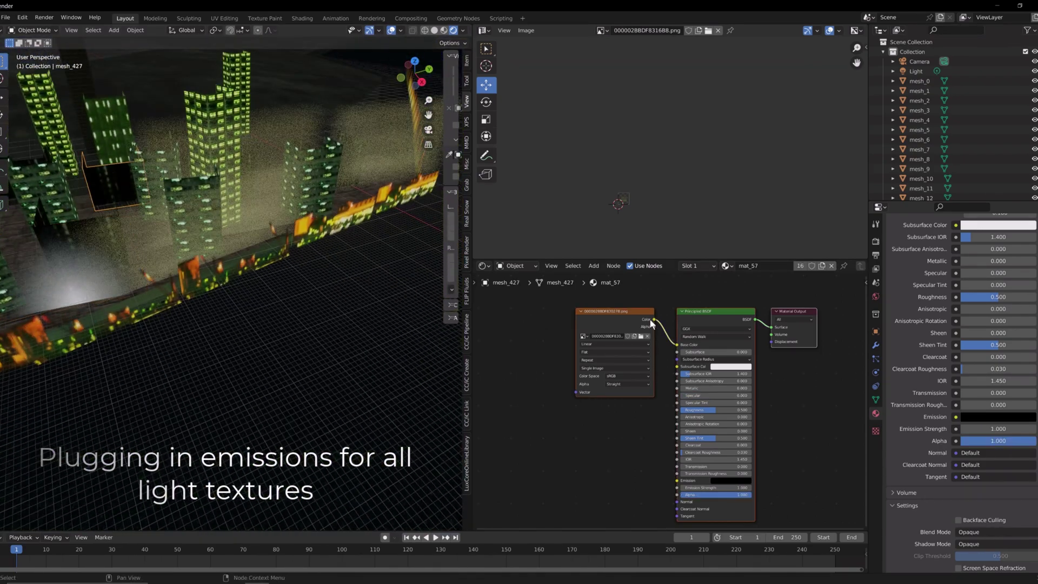
pyautogui.moveTo(680, 478); pyautogui.dragTo(677, 480)
# Step: Link the image color to the emission of tower mesh_469, with specular 0 and emission strength 0.8
pyautogui.scroll(-3, 255, 286)
pyautogui.moveTo(255, 287); pyautogui.dragTo(271, 179, button='middle')
pyautogui.click(271, 176)
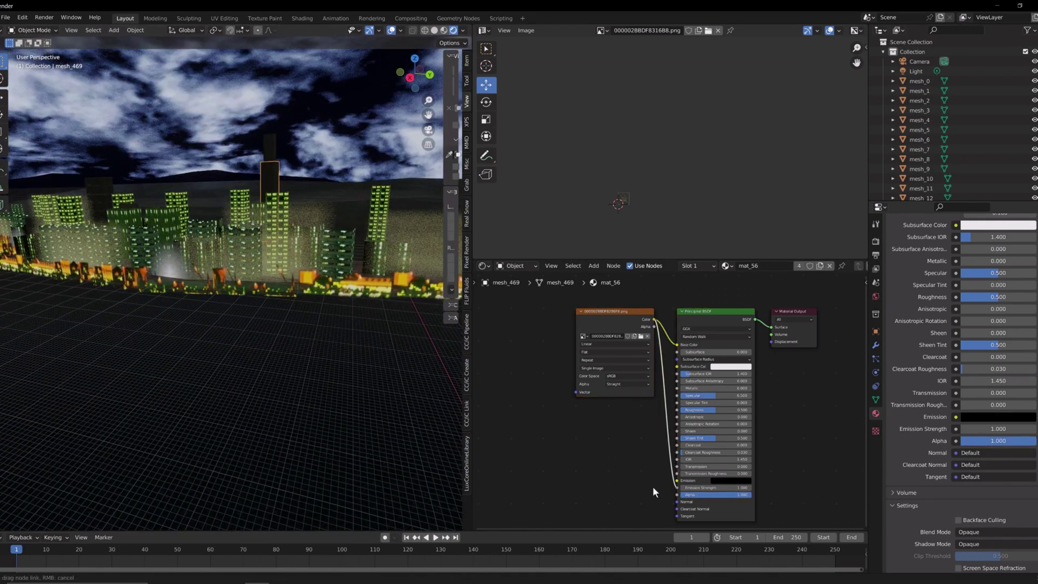
pyautogui.moveTo(710, 431); pyautogui.dragTo(677, 480)
pyautogui.moveTo(714, 395); pyautogui.dragTo(677, 395)
pyautogui.click(684, 488)
pyautogui.click(684, 488)
# Step: Examine the glowing city buildings and the ground around them from several sides for textures that still need fixing
pyautogui.moveTo(389, 302); pyautogui.dragTo(291, 414, button='middle')
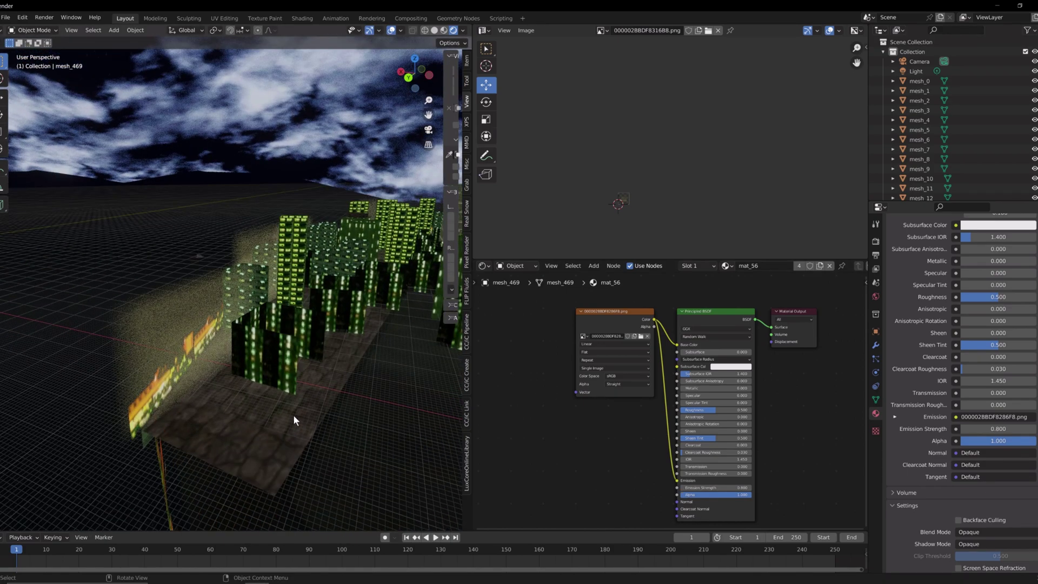
pyautogui.click(290, 309)
pyautogui.moveTo(289, 309); pyautogui.dragTo(223, 303, button='middle')
pyautogui.click(66, 414)
pyautogui.moveTo(174, 377); pyautogui.dragTo(144, 345, button='middle')
pyautogui.click(143, 345)
pyautogui.moveTo(247, 345); pyautogui.dragTo(194, 351, button='middle')
# Step: Return to the market stall and set the specular to 0 on mesh_29
pyautogui.moveTo(427, 98); pyautogui.dragTo(346, 302, button='middle')
pyautogui.scroll(3, 324, 324)
pyautogui.keyDown('shift'); pyautogui.moveTo(346, 443); pyautogui.dragTo(308, 506, button='middle'); pyautogui.keyUp('shift')
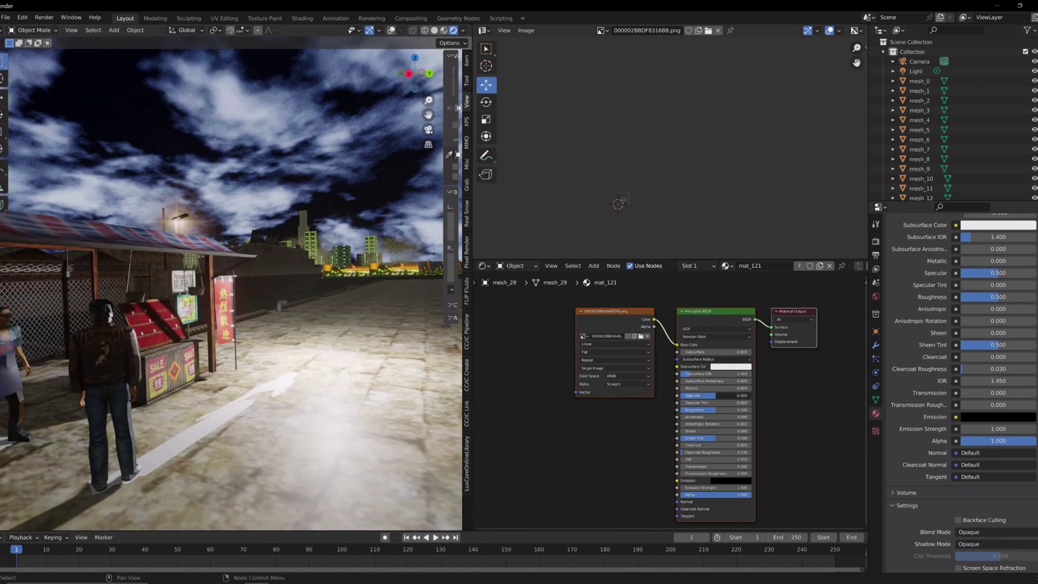
pyautogui.moveTo(703, 397); pyautogui.dragTo(670, 396)
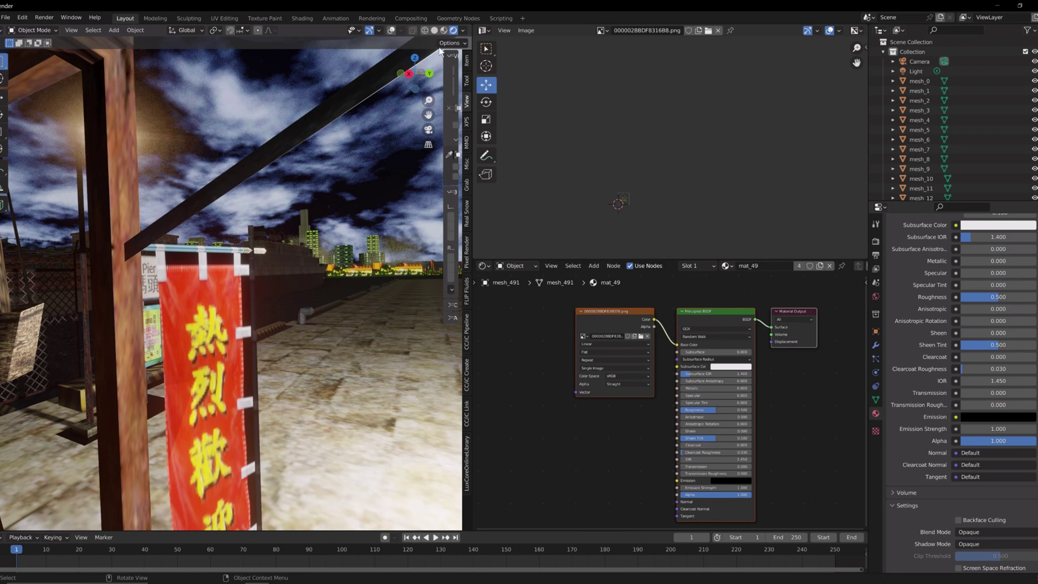
# Step: Link mesh_491's image alpha to its shader with Alpha Hashed blending, and set the specular to 0 on the diagonal awning strut
pyautogui.moveTo(674, 489); pyautogui.dragTo(676, 495)
pyautogui.click(994, 531)
pyautogui.click(989, 498)
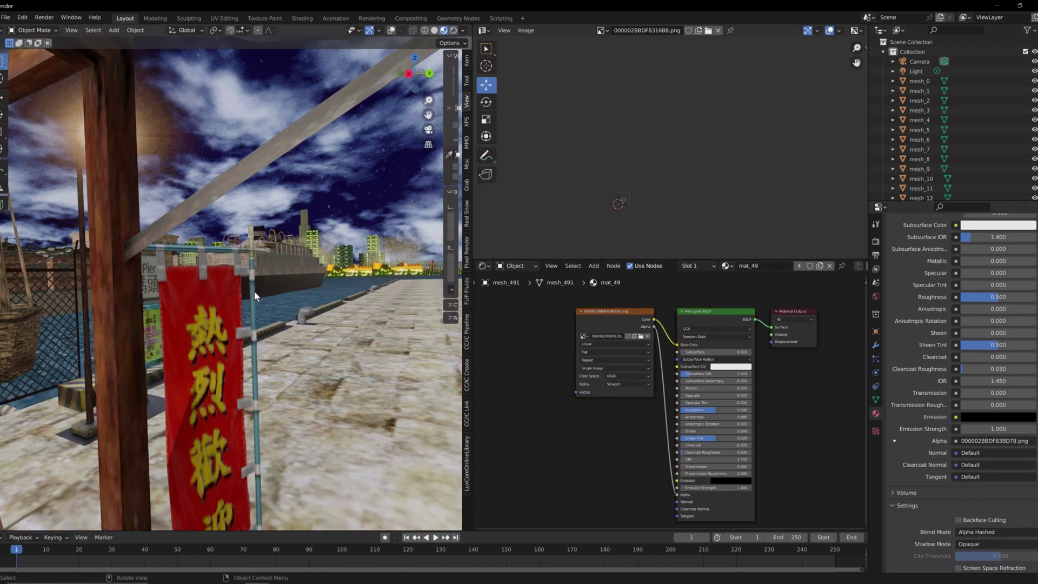
pyautogui.click(192, 215)
pyautogui.moveTo(714, 395); pyautogui.dragTo(675, 395)
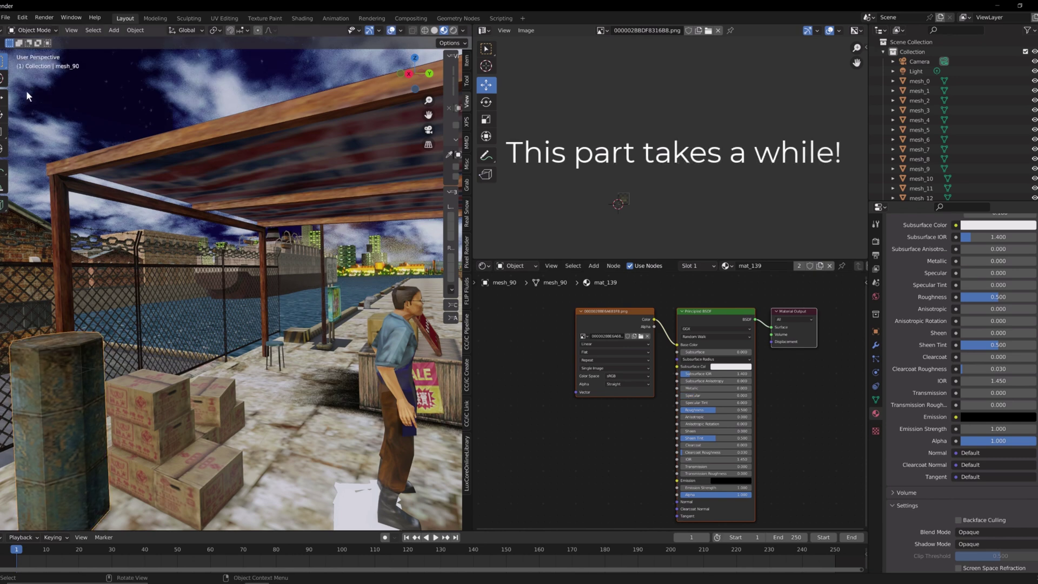
# Step: Merge the vertices of the rusty blue barrel in Edit Mode, then shade the barrel smooth in Object Mode
pyautogui.click(34, 30)
pyautogui.click(30, 52)
pyautogui.rightClick(184, 373)
pyautogui.moveTo(185, 531)
pyautogui.click(243, 535)
pyautogui.click(33, 30)
pyautogui.click(30, 42)
pyautogui.rightClick(180, 358)
pyautogui.click(162, 267)
# Step: Set the specular to 0 on the cardboard boxes, the SALE crate mesh_36 and the warehouse mesh_245
pyautogui.click(174, 432)
pyautogui.moveTo(715, 395); pyautogui.dragTo(680, 395)
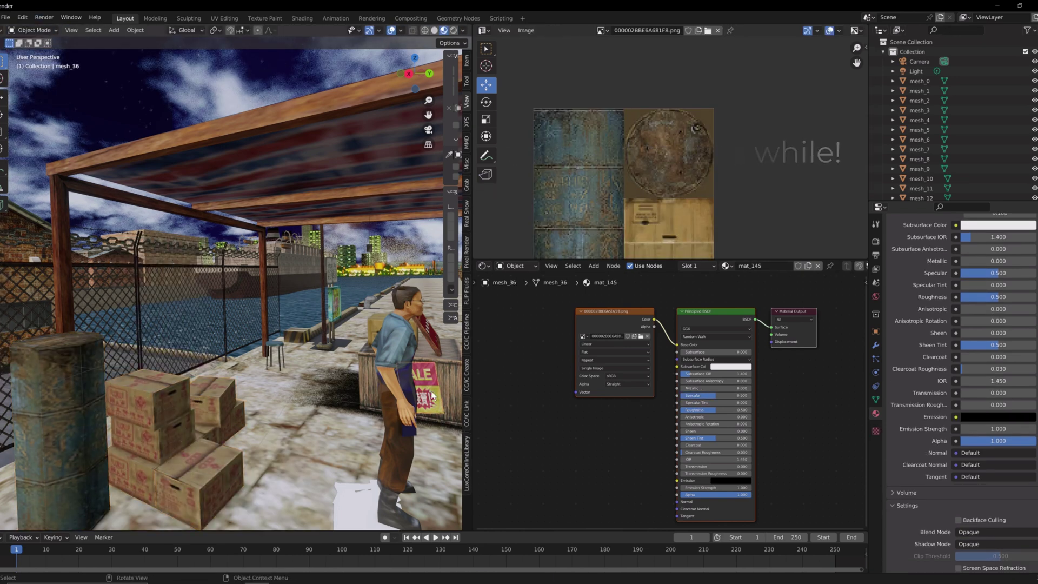
pyautogui.moveTo(340, 423); pyautogui.dragTo(324, 302, button='middle')
pyautogui.click(325, 303)
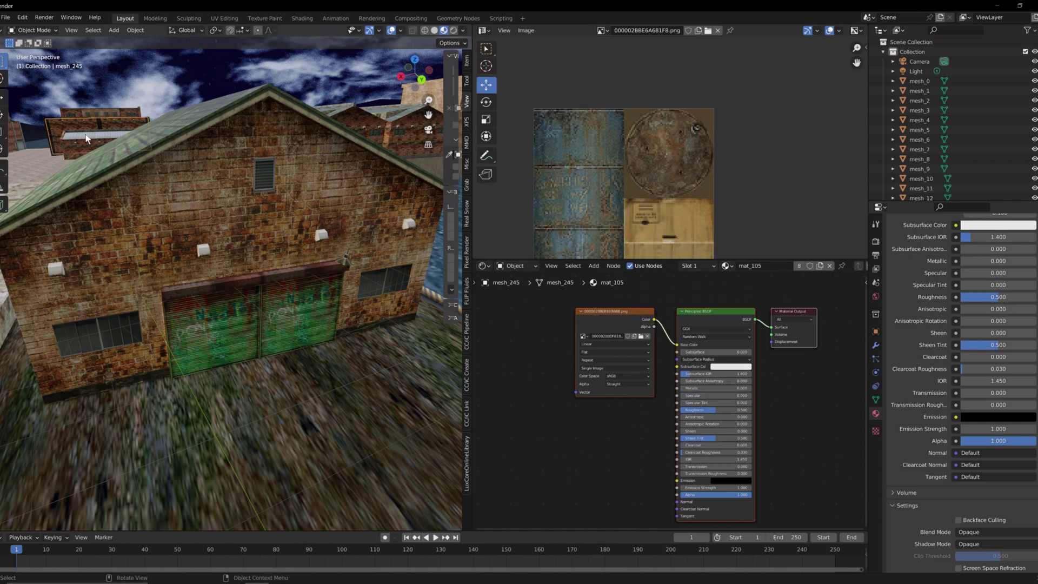
pyautogui.moveTo(378, 292); pyautogui.dragTo(242, 174, button='middle')
# Step: Set the specular to 0 on mesh_391 and on the vendor's mesh_571
pyautogui.click(242, 177)
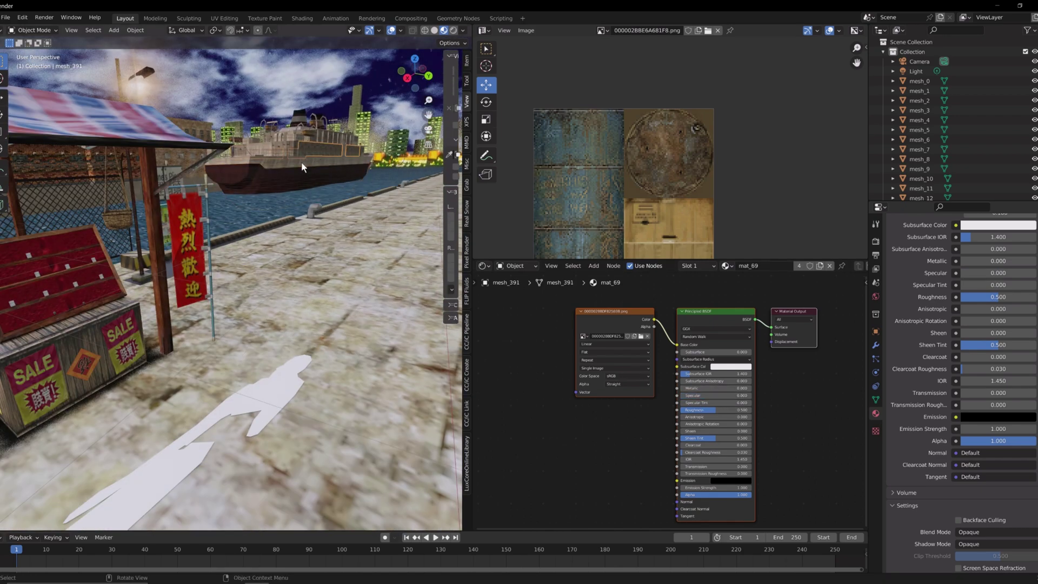
pyautogui.moveTo(715, 395); pyautogui.dragTo(678, 395)
pyautogui.moveTo(324, 281); pyautogui.dragTo(400, 303, button='middle')
pyautogui.click(111, 300)
pyautogui.moveTo(715, 395); pyautogui.dragTo(675, 397)
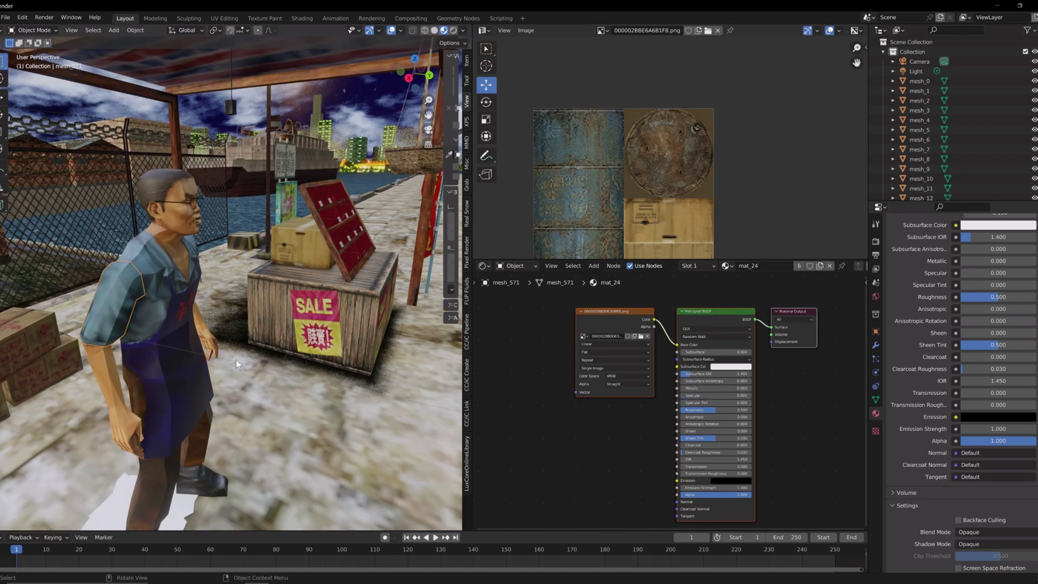
# Step: Set the specular to 0 on the stall part mesh_34 and on mesh_497
pyautogui.click(373, 308)
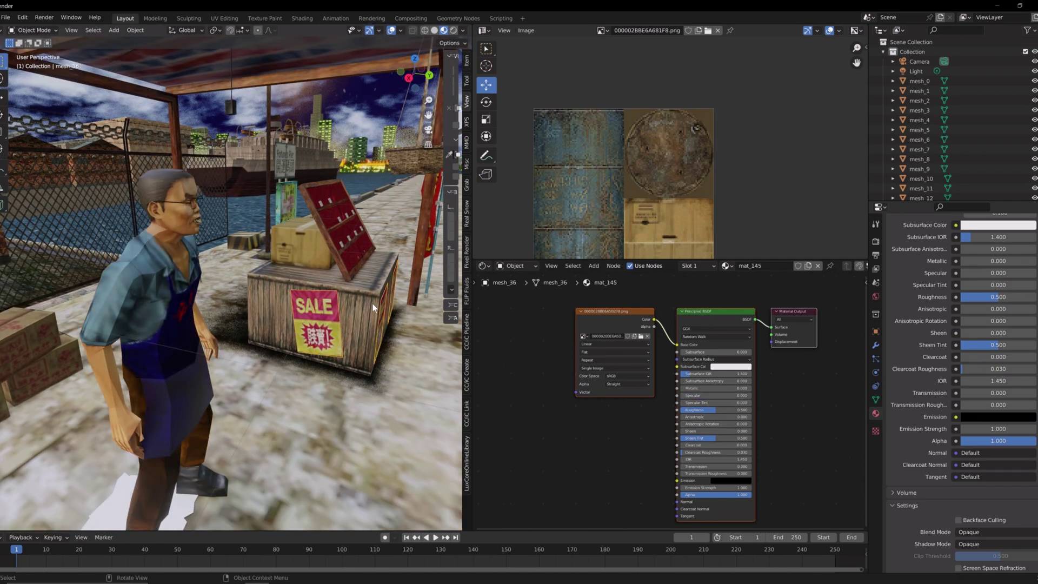
pyautogui.keyDown('shift'); pyautogui.moveTo(439, 279); pyautogui.dragTo(316, 379, button='middle'); pyautogui.keyUp('shift')
pyautogui.scroll(3, 281, 395)
pyautogui.click(273, 392)
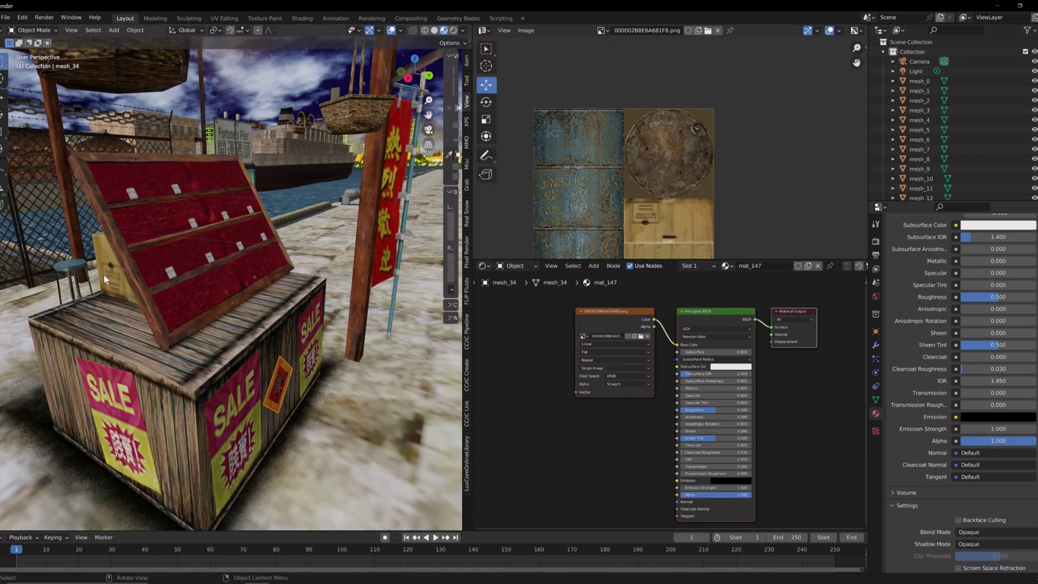
pyautogui.moveTo(428, 100); pyautogui.dragTo(428, 162)
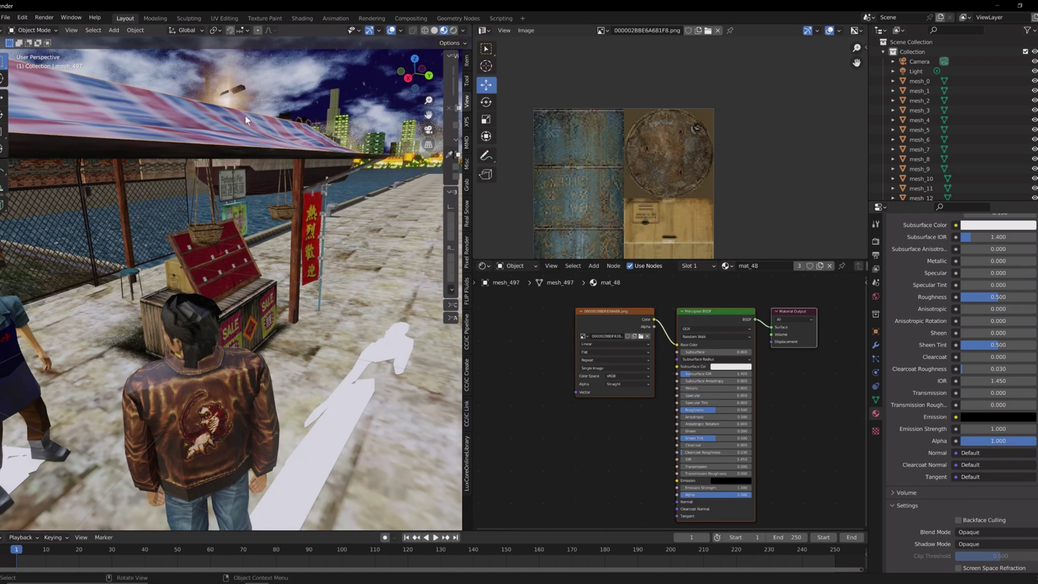
# Step: Delete the white shadow meshes lying on the ground beneath the two characters
pyautogui.keyDown('shift'); pyautogui.moveTo(135, 346); pyautogui.dragTo(379, 328, button='middle'); pyautogui.keyUp('shift')
pyautogui.keyDown('shift'); pyautogui.moveTo(241, 328); pyautogui.dragTo(303, 368, button='middle'); pyautogui.keyUp('shift')
pyautogui.click(327, 453)
pyautogui.press('Delete')
pyautogui.hotkey('ctrl', 'z')
pyautogui.press('Delete')
pyautogui.moveTo(357, 426); pyautogui.dragTo(247, 420, button='middle')
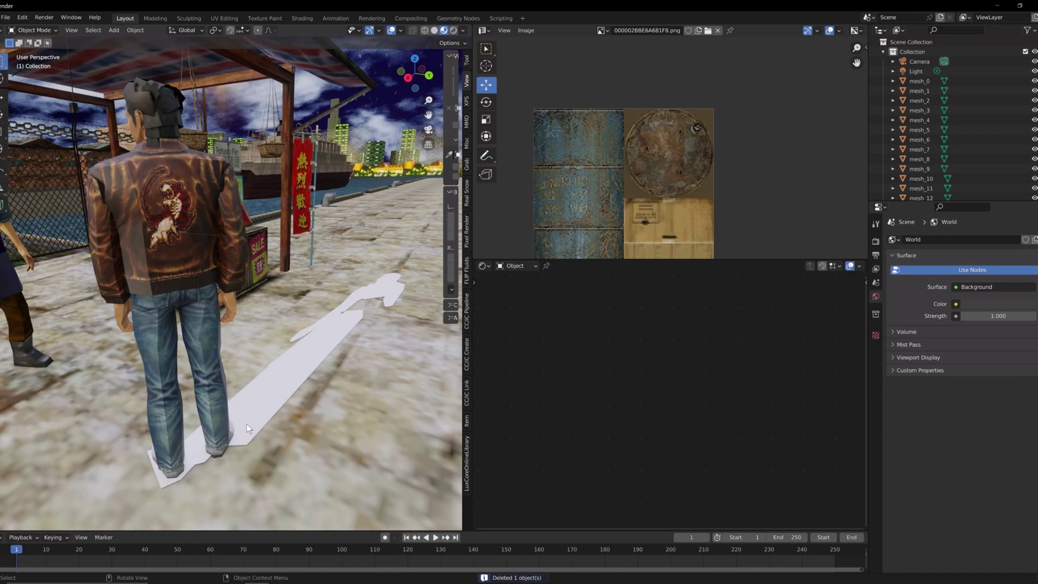
pyautogui.click(303, 355)
pyautogui.press('Delete')
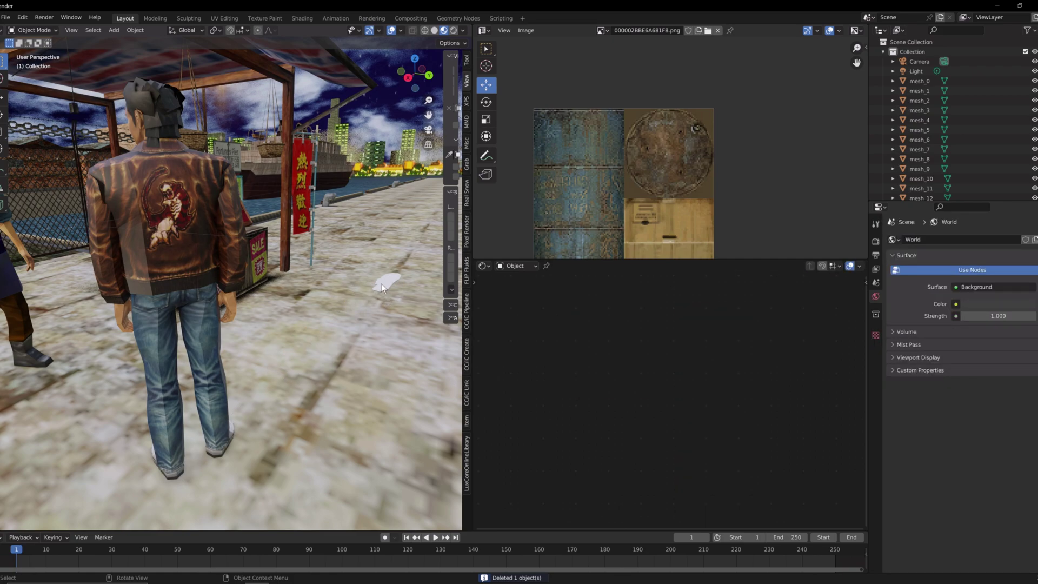
# Step: View the stall through the camera and set the camera's focal length to 27 mm
pyautogui.moveTo(292, 290); pyautogui.dragTo(369, 168, button='middle')
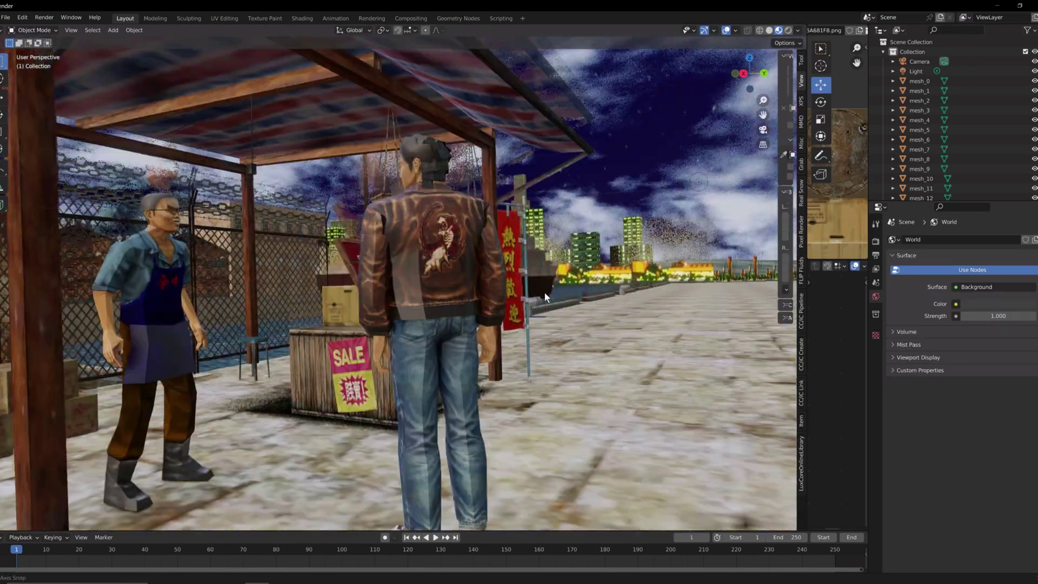
pyautogui.scroll(2, 544, 292)
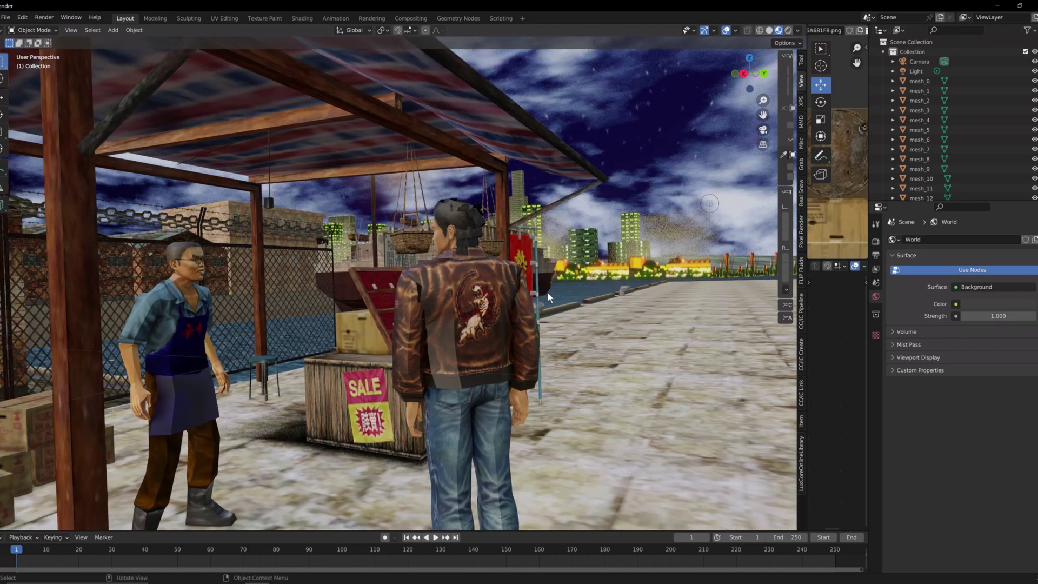
pyautogui.scroll(3, 547, 291)
pyautogui.scroll(2, 546, 291)
pyautogui.click(919, 61)
pyautogui.click(876, 372)
pyautogui.moveTo(992, 285); pyautogui.dragTo(954, 286)
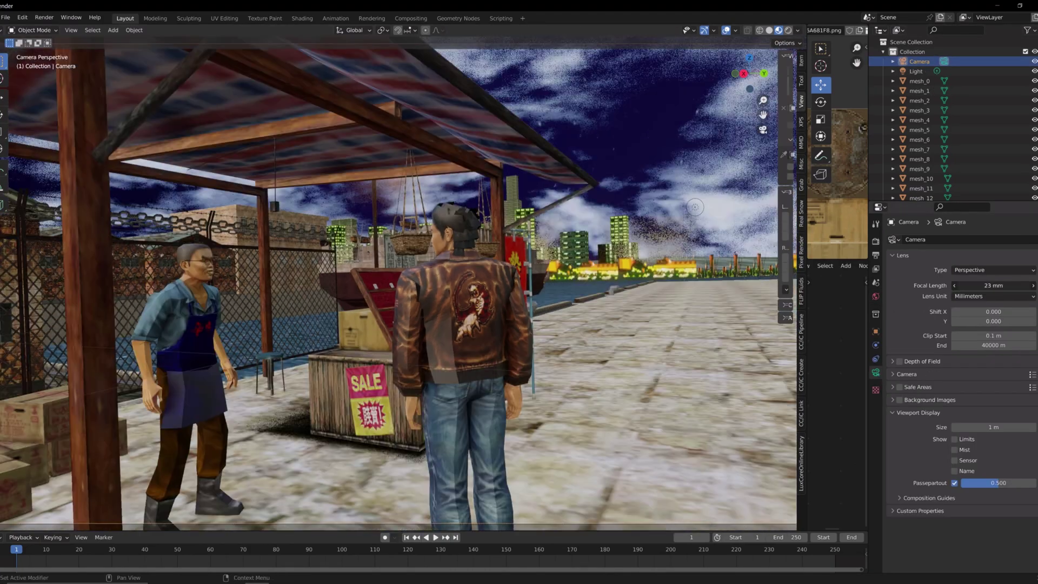
# Step: Move the camera to frame the vendor, the SALE crate and the man in the leather jacket
pyautogui.press('g')
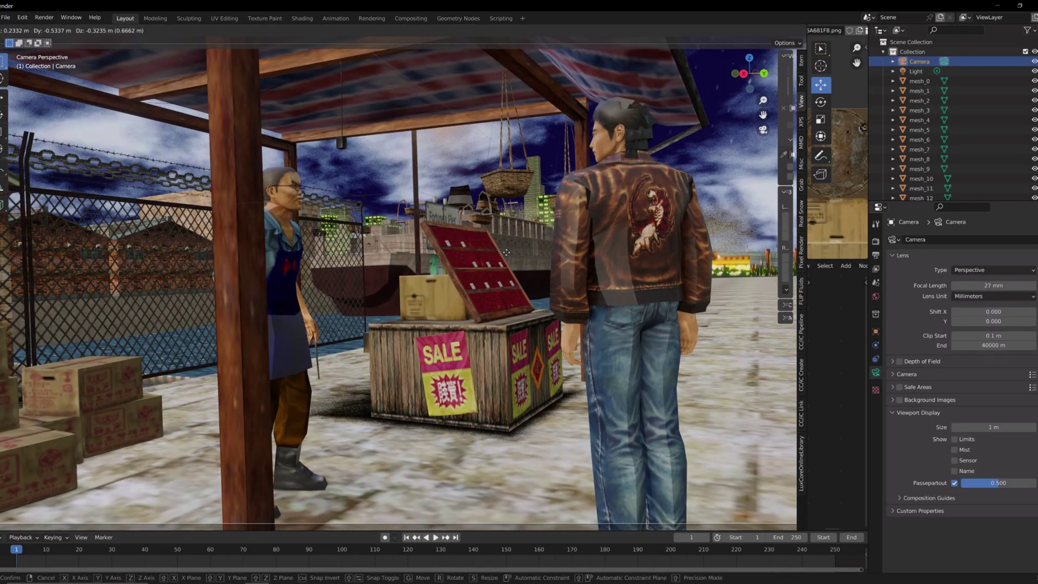
pyautogui.click(448, 322)
pyautogui.scroll(-2, 714, 229)
# Step: In rendered shading, move the point light from above the quay to just under the stall's awning near the vendor
pyautogui.press('a')
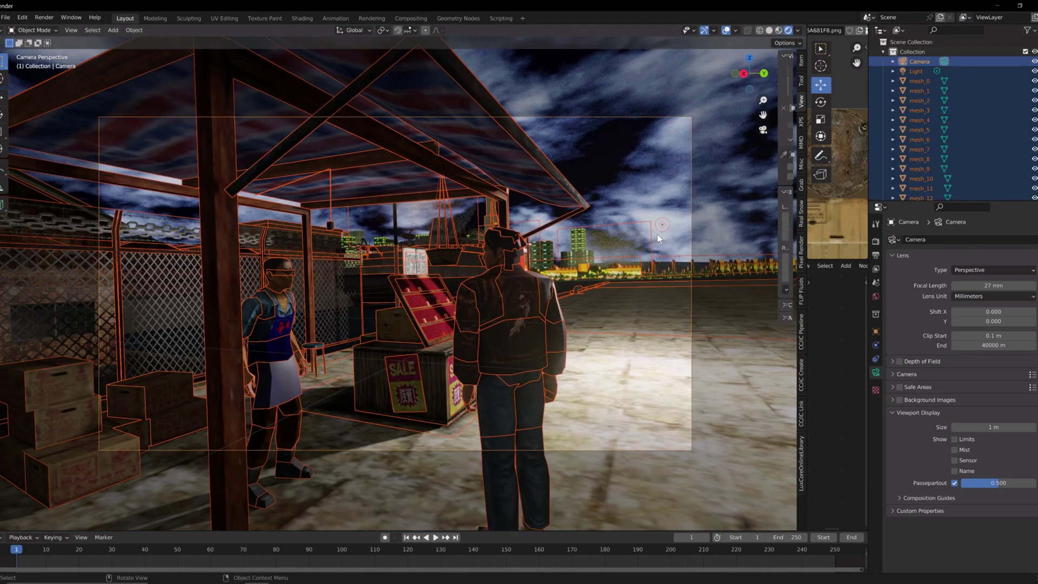
pyautogui.click(653, 229)
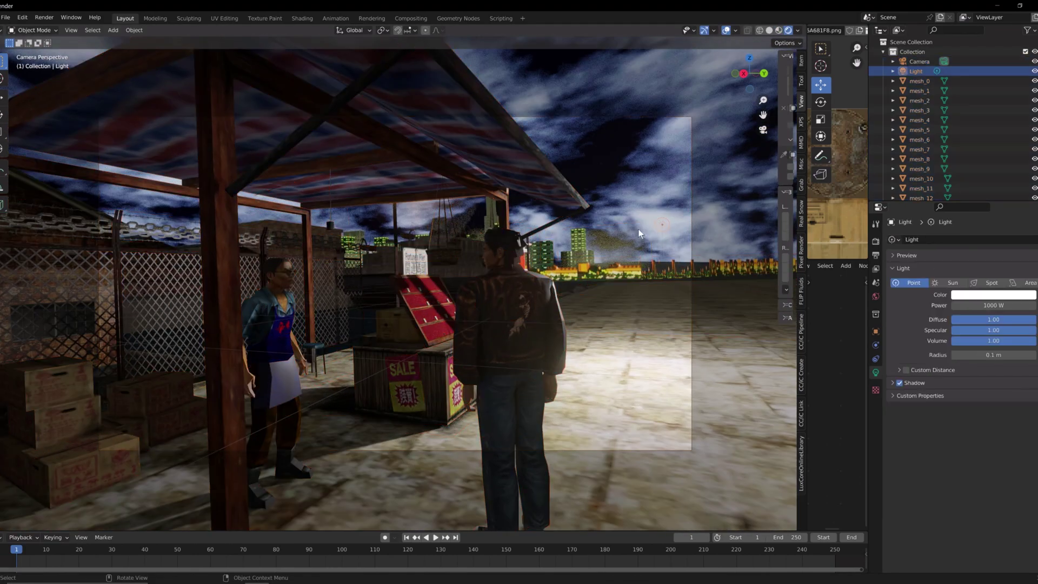
pyautogui.moveTo(662, 226); pyautogui.dragTo(265, 177)
pyautogui.scroll(2, 238, 197)
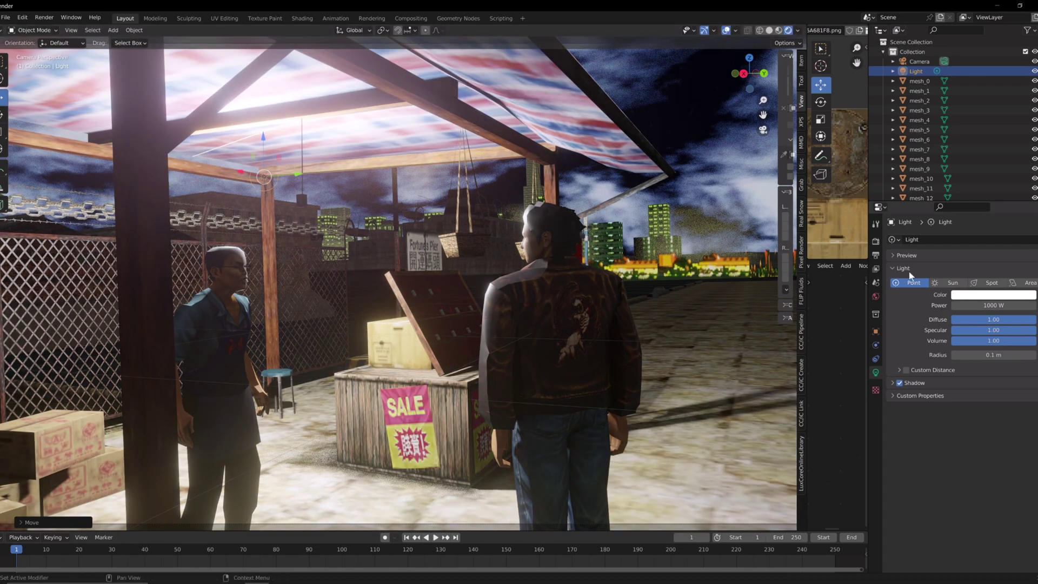
# Step: Change the stall's point light to an area light with 0.41 diffuse and move it up under the awning
pyautogui.moveTo(1022, 319); pyautogui.dragTo(985, 319)
pyautogui.click(1023, 283)
pyautogui.moveTo(296, 160); pyautogui.dragTo(262, 108)
pyautogui.click(3, 97)
pyautogui.moveTo(249, 131); pyautogui.dragTo(213, 135, button='middle')
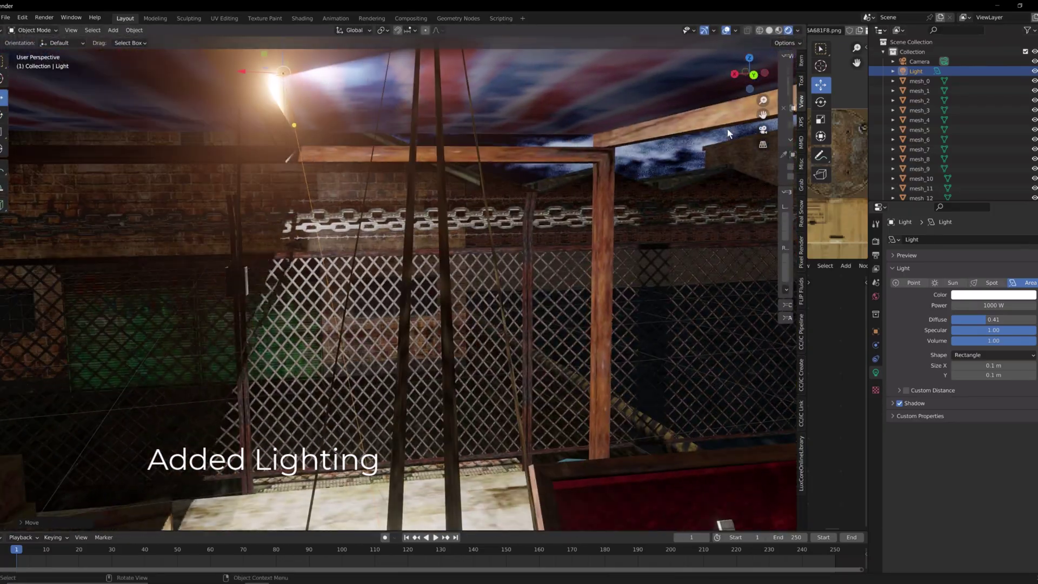
# Step: Rotate the area light to point straight down, lower it slightly below the awning and set its diffuse to 0.07
pyautogui.press('r')
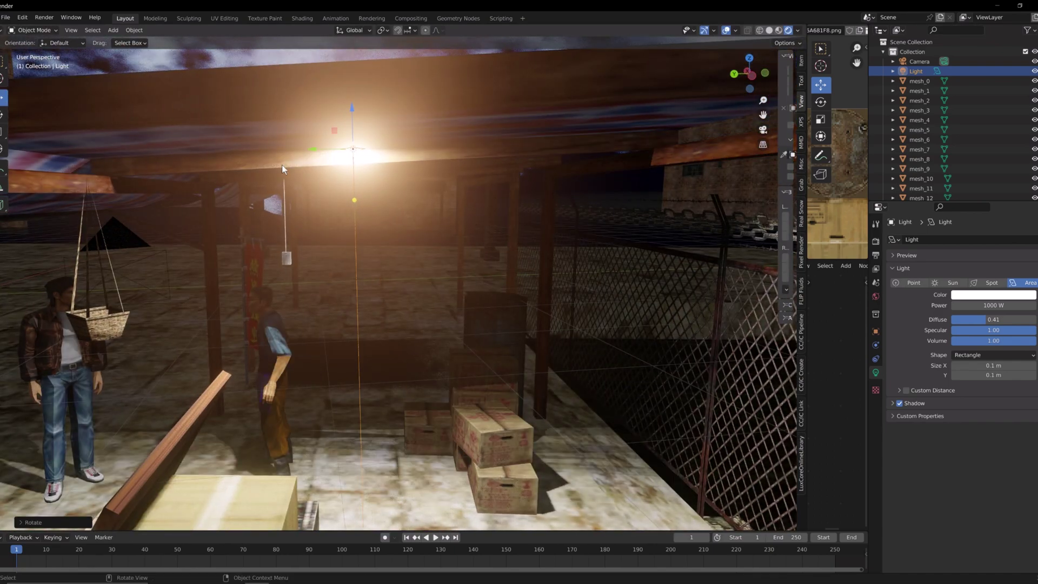
pyautogui.click(422, 154)
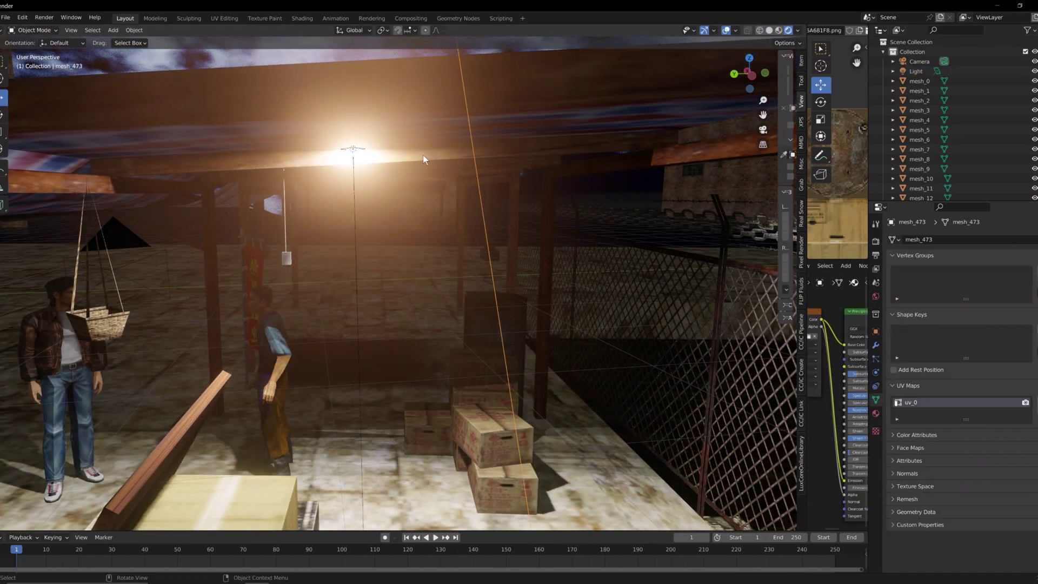
pyautogui.click(351, 149)
pyautogui.moveTo(352, 108); pyautogui.dragTo(353, 128)
pyautogui.moveTo(981, 320); pyautogui.dragTo(902, 320)
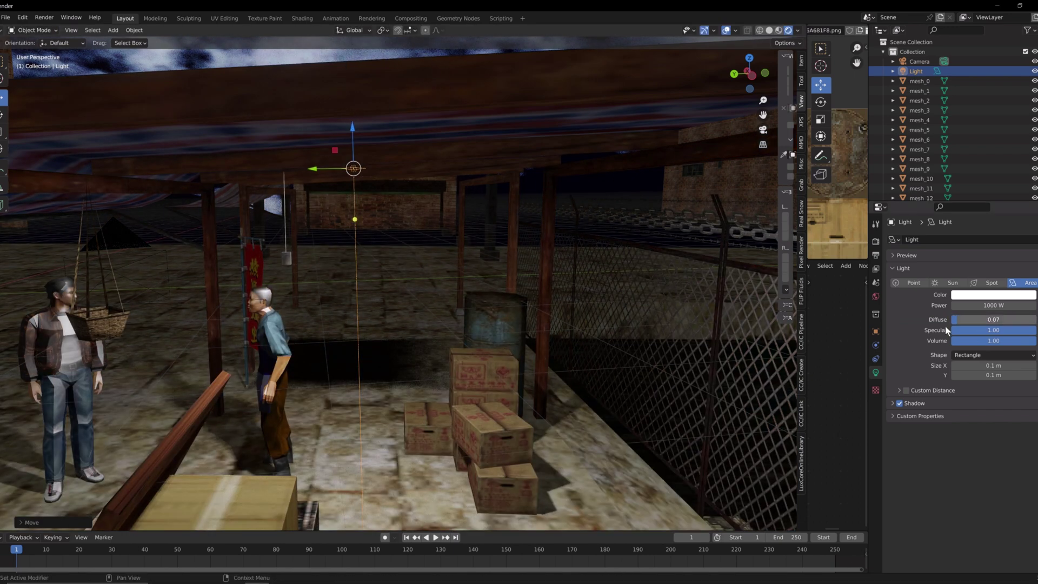
# Step: Duplicate the area light and lower the copy to about head height behind the vendor
pyautogui.hotkey('shift', 'd')
pyautogui.rightClick(482, 330)
pyautogui.moveTo(352, 128); pyautogui.dragTo(355, 270)
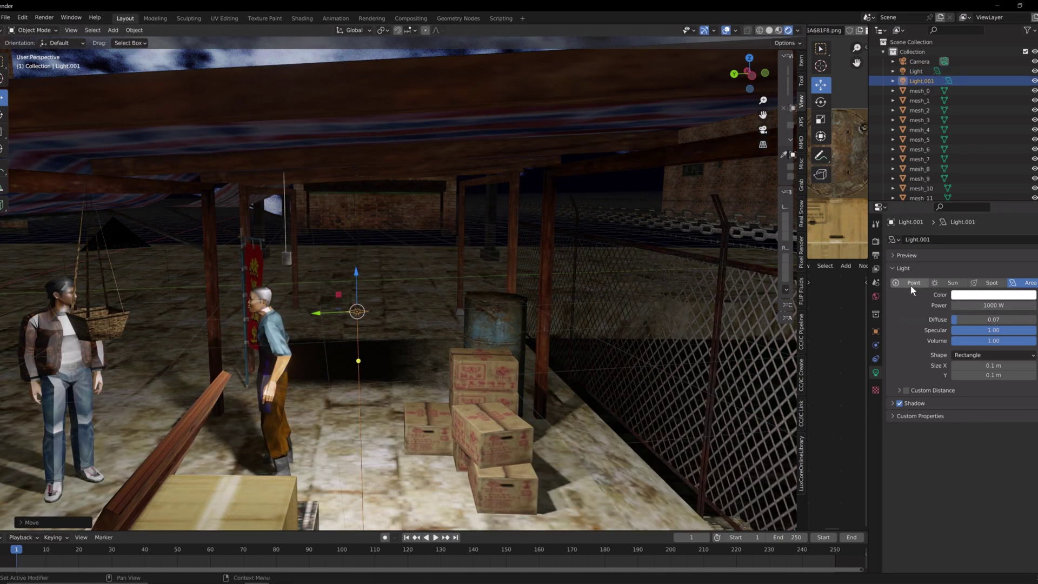
# Step: Turn the lowered copy into a point light, give it a pale pink colour and reduce its diffuse
pyautogui.click(911, 283)
pyautogui.click(989, 294)
pyautogui.moveTo(988, 199); pyautogui.dragTo(986, 211)
pyautogui.moveTo(973, 319); pyautogui.dragTo(970, 319)
# Step: View the stall through the camera and set the specular of the leather jacket's material to 0
pyautogui.moveTo(563, 357); pyautogui.dragTo(627, 365, button='middle')
pyautogui.press('KP_0')
pyautogui.click(494, 301)
pyautogui.moveTo(998, 485); pyautogui.dragTo(961, 484)
pyautogui.click(550, 238)
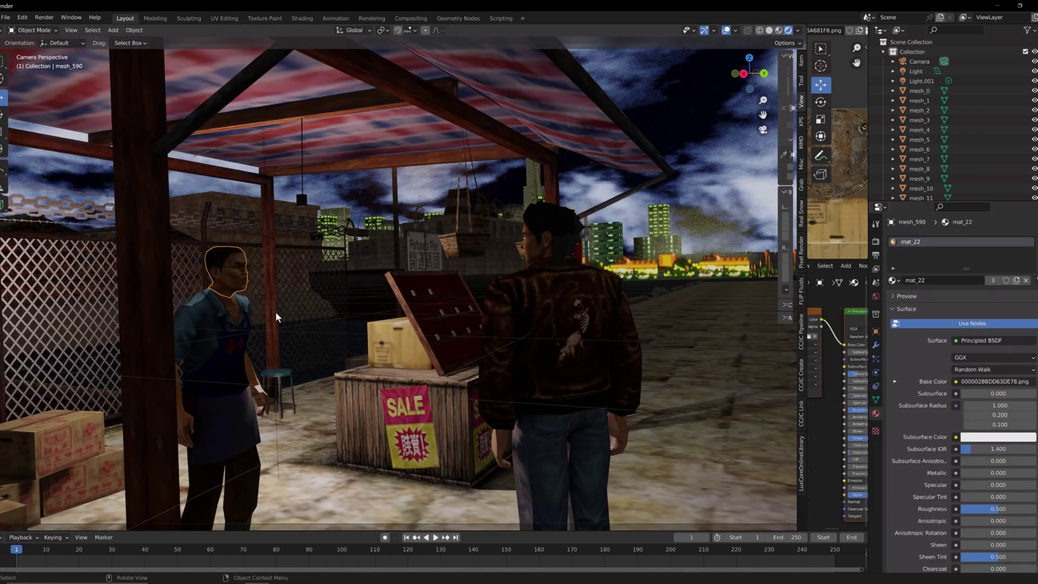
# Step: Duplicate the pink point light and move the copy in front of the vendor, near his face
pyautogui.press('a')
pyautogui.click(264, 257)
pyautogui.moveTo(324, 259); pyautogui.dragTo(255, 298, button='middle')
pyautogui.hotkey('shift', 'd')
pyautogui.rightClick(427, 267)
pyautogui.moveTo(445, 187); pyautogui.dragTo(652, 251)
pyautogui.click(494, 266)
pyautogui.moveTo(548, 299); pyautogui.dragTo(448, 280, button='middle')
pyautogui.moveTo(446, 238); pyautogui.dragTo(413, 239)
# Step: Set the new point light's power to 300 W and its diffuse to 0.17
pyautogui.click(981, 305)
pyautogui.write('300')
pyautogui.press('Return')
pyautogui.moveTo(982, 319); pyautogui.dragTo(992, 319)
pyautogui.moveTo(517, 303); pyautogui.dragTo(455, 320, button='middle')
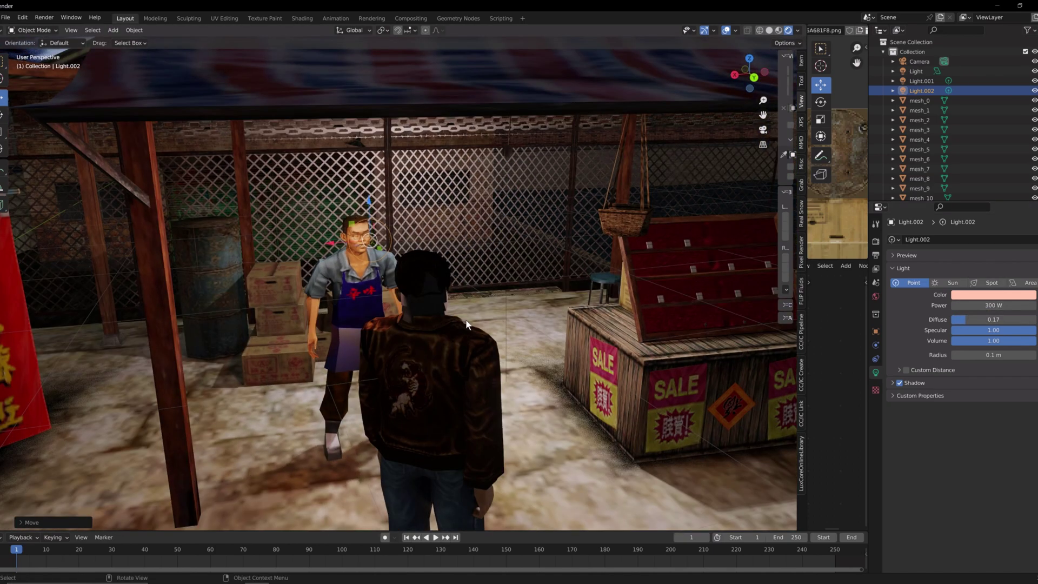
# Step: Duplicate the 300 W point light and move the copy sideways to the display rack on the SALE crate
pyautogui.hotkey('shift', 'd')
pyautogui.moveTo(413, 238); pyautogui.dragTo(666, 238)
pyautogui.click(631, 291)
# Step: Select the cloud mesh in the sky and add a Texture Coordinate node to its material mat_40
pyautogui.moveTo(631, 290); pyautogui.dragTo(666, 132, button='middle')
pyautogui.scroll(-2, 654, 141)
pyautogui.click(767, 219)
pyautogui.moveTo(806, 243); pyautogui.dragTo(525, 243)
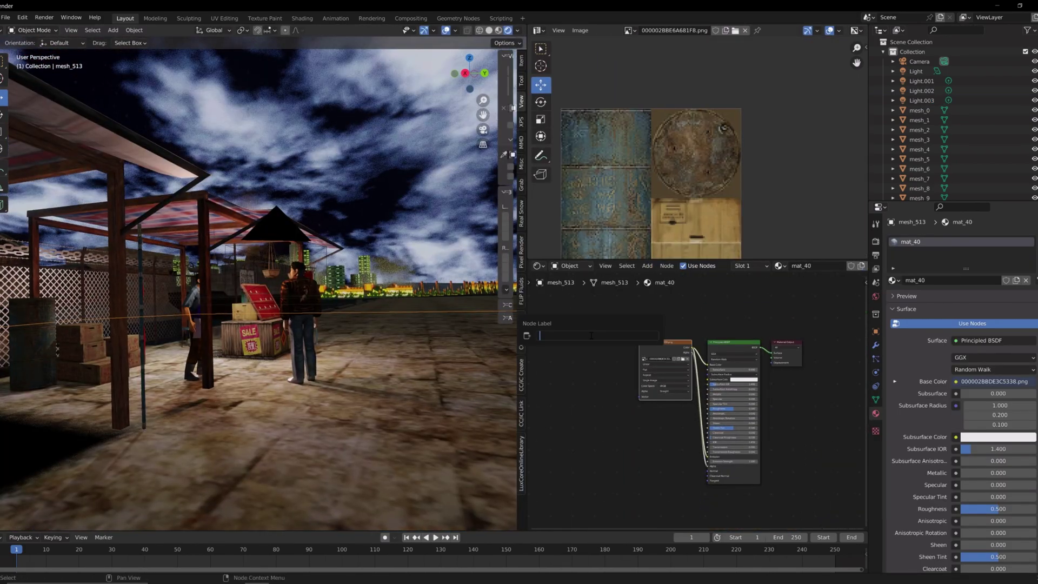
pyautogui.press('F3')
pyautogui.write('texture c')
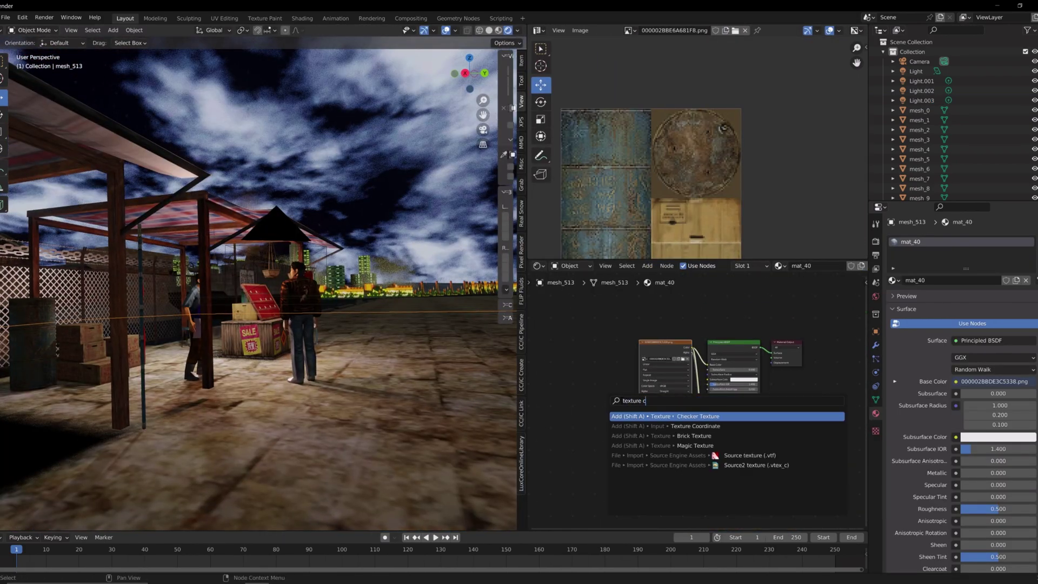
pyautogui.press('Down')
pyautogui.press('Return')
pyautogui.click(556, 364)
# Step: Add a Mapping node and wire it between the UV coordinates and the cloud image texture's vector input
pyautogui.press('F3')
pyautogui.write('mappin')
pyautogui.press('Return')
pyautogui.click(601, 374)
pyautogui.press('Home')
pyautogui.moveTo(674, 388); pyautogui.dragTo(676, 387)
pyautogui.scroll(1, 581, 365)
pyautogui.moveTo(589, 359); pyautogui.dragTo(615, 365)
# Step: Set the end frame of the animation to 888
pyautogui.scroll(-8, 419, 566)
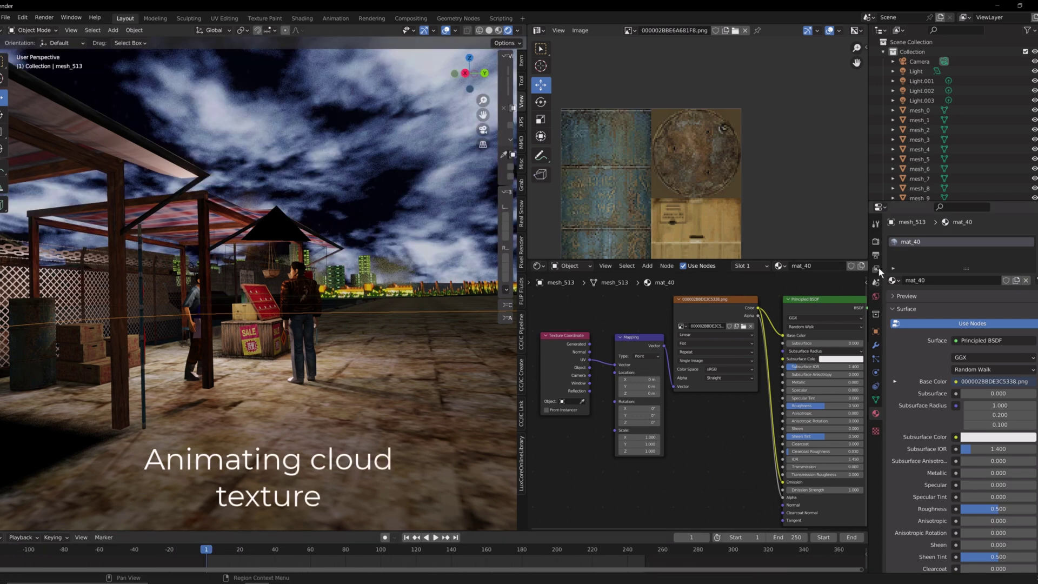
pyautogui.click(875, 255)
pyautogui.press('Return')
pyautogui.scroll(2, 702, 421)
# Step: Keyframe the Mapping node's location at the start of the animation
pyautogui.moveTo(698, 422); pyautogui.dragTo(792, 412, button='middle')
pyautogui.click(724, 348)
pyautogui.rightClick(724, 361)
pyautogui.click(718, 363)
pyautogui.scroll(-3, 777, 570)
# Step: Shift the Mapping node's X location at the end of the animation, keyframe it and play the cloud movement
pyautogui.click(810, 549)
pyautogui.moveTo(721, 361); pyautogui.dragTo(682, 361)
pyautogui.rightClick(721, 366)
pyautogui.click(716, 367)
pyautogui.click(546, 550)
pyautogui.scroll(-2, 573, 556)
pyautogui.press('space')
pyautogui.press('space')
# Step: Set the cloud material's blend mode to Alpha Blend and play the animation
pyautogui.click(876, 414)
pyautogui.click(977, 498)
pyautogui.click(976, 556)
pyautogui.press('space')
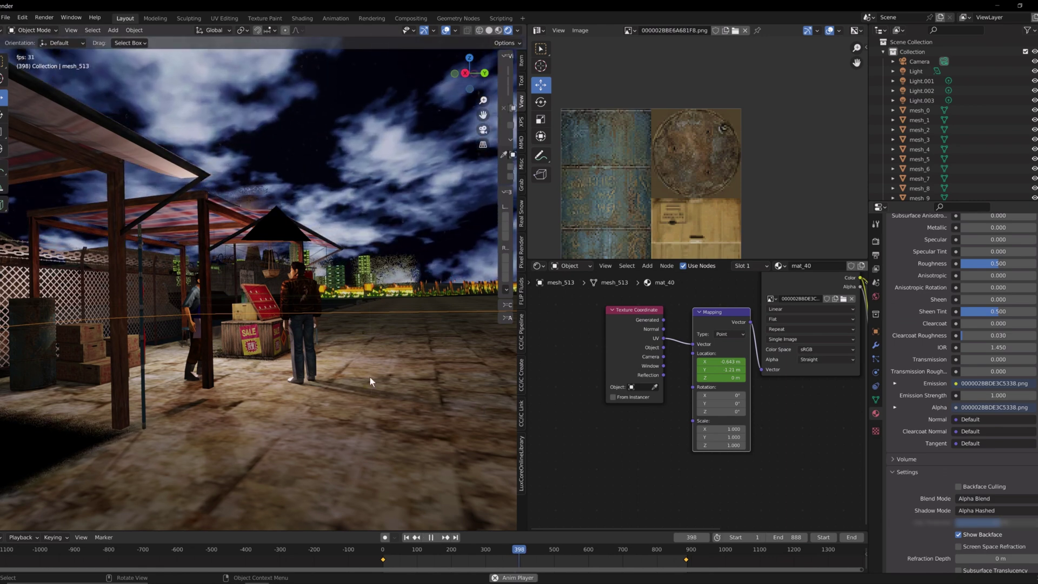
# Step: Slow the cloud drift by moving the second location keyframe to about frame 3500, and replay the animation
pyautogui.press('space')
pyautogui.scroll(-15, 517, 569)
pyautogui.press('space')
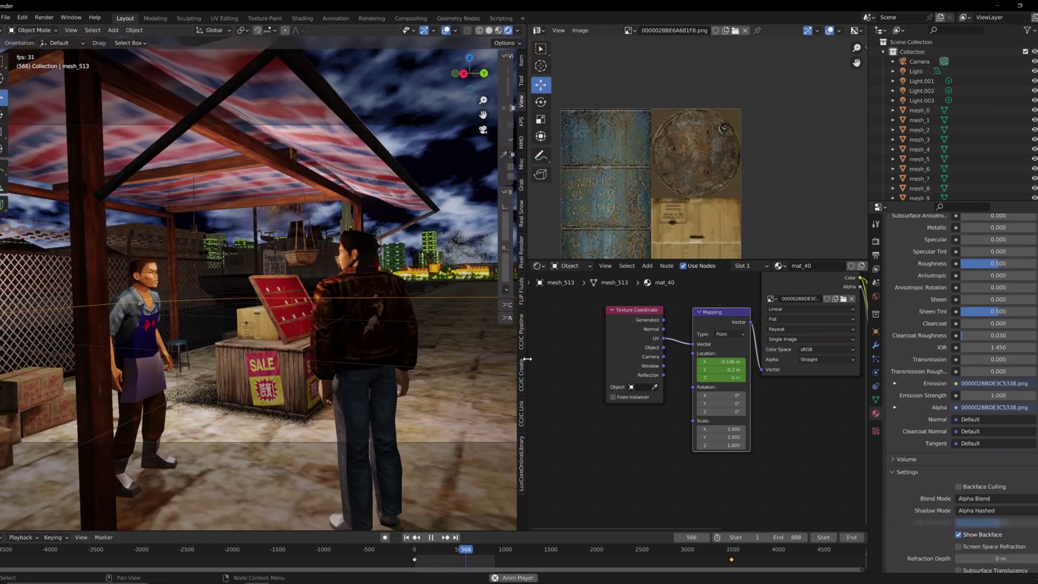
# Step: Watch the animation in an enlarged camera view and check how the clouds move behind the city skyline
pyautogui.moveTo(527, 358); pyautogui.dragTo(788, 358)
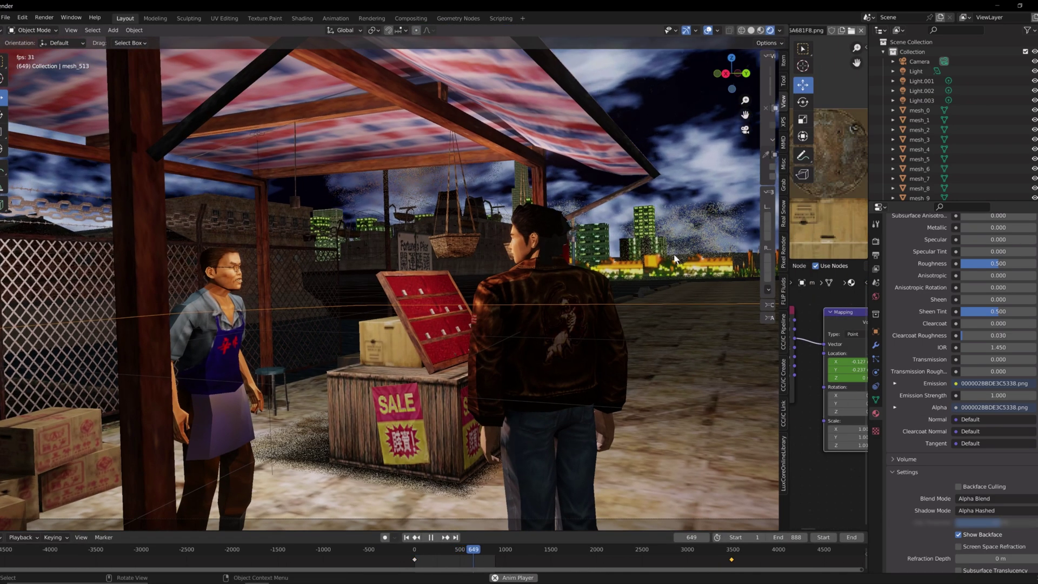
pyautogui.press('space')
pyautogui.click(643, 238)
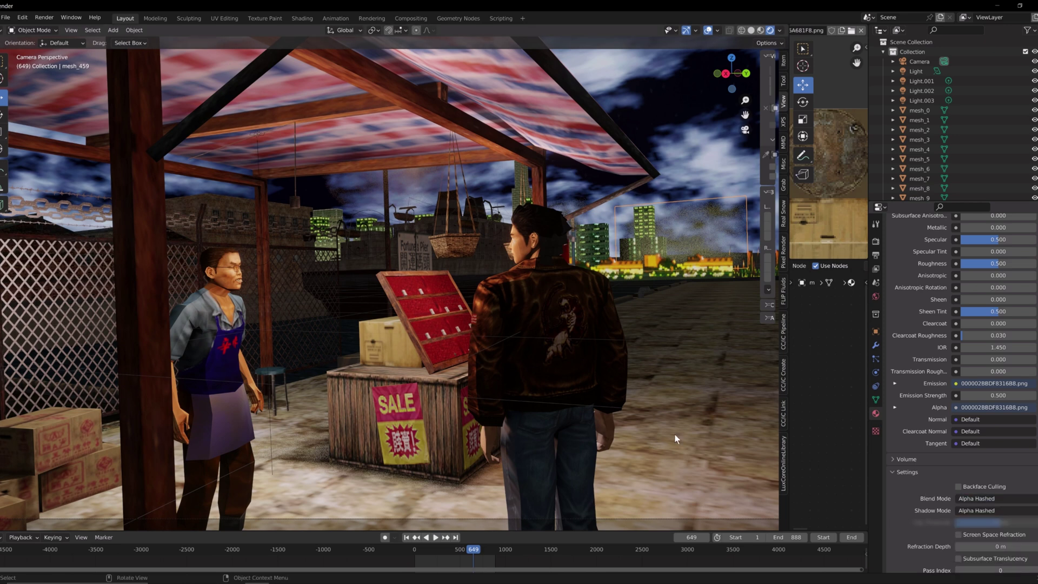
pyautogui.press('space')
pyautogui.press('space')
# Step: Paste the dark blue base colour of the sky backdrop's material mat_43 into its emission colour
pyautogui.click(666, 123)
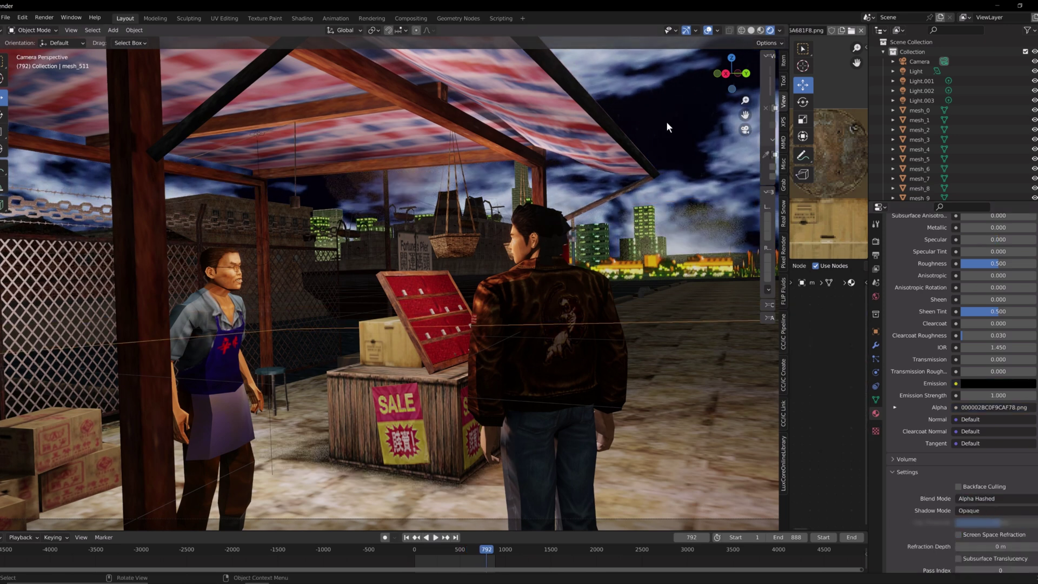
pyautogui.click(665, 121)
pyautogui.moveTo(789, 360); pyautogui.dragTo(606, 365)
pyautogui.scroll(2, 736, 403)
pyautogui.scroll(-3, 936, 506)
pyautogui.click(995, 507)
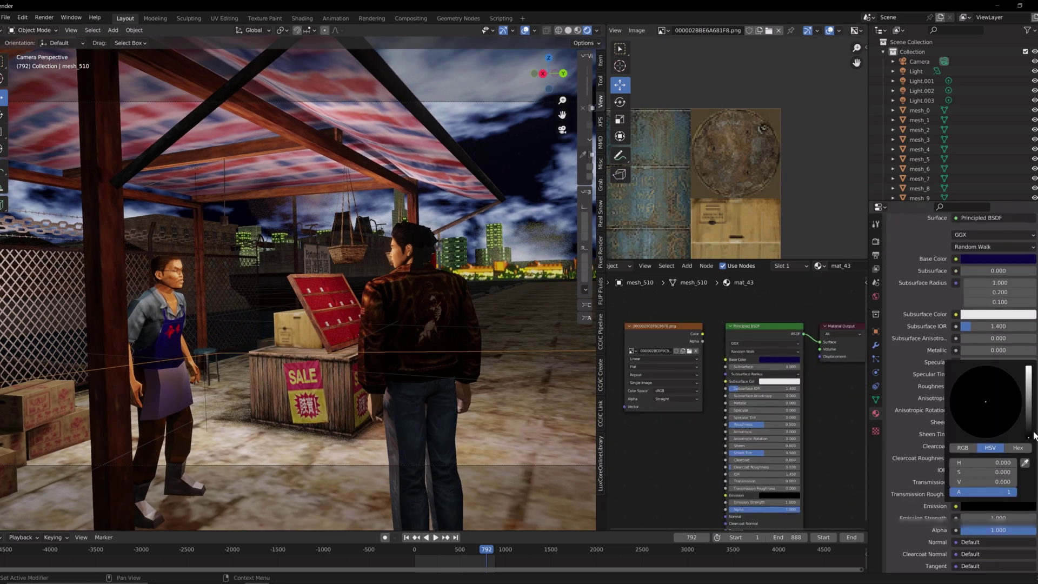
pyautogui.hotkey('ctrl', 'v')
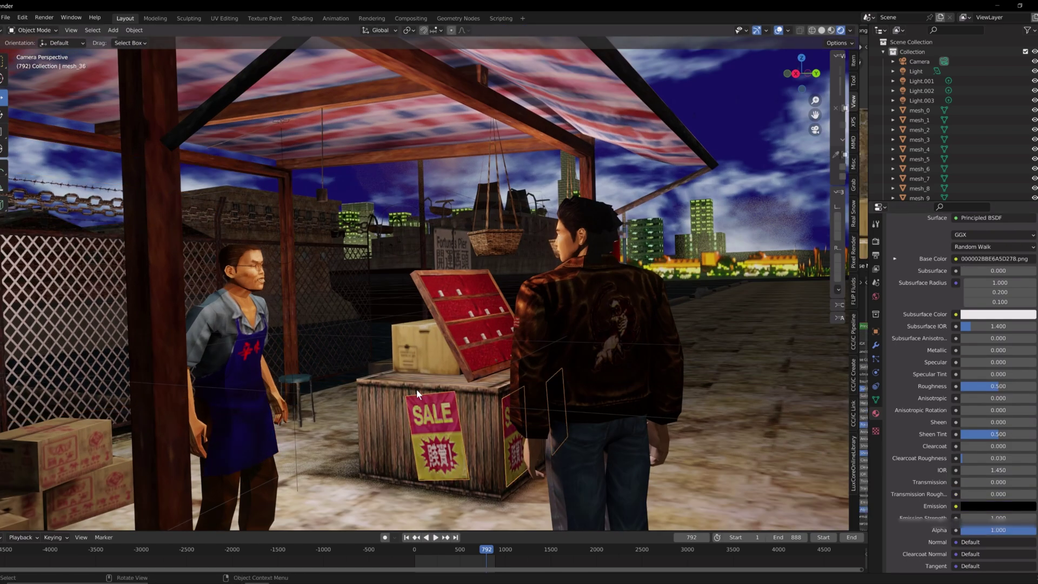
# Step: Set the specular to 0 on the small fixture hanging under the stall's awning
pyautogui.click(319, 199)
pyautogui.moveTo(994, 362); pyautogui.dragTo(942, 363)
pyautogui.click(322, 196)
pyautogui.moveTo(319, 205); pyautogui.dragTo(802, 120, button='middle')
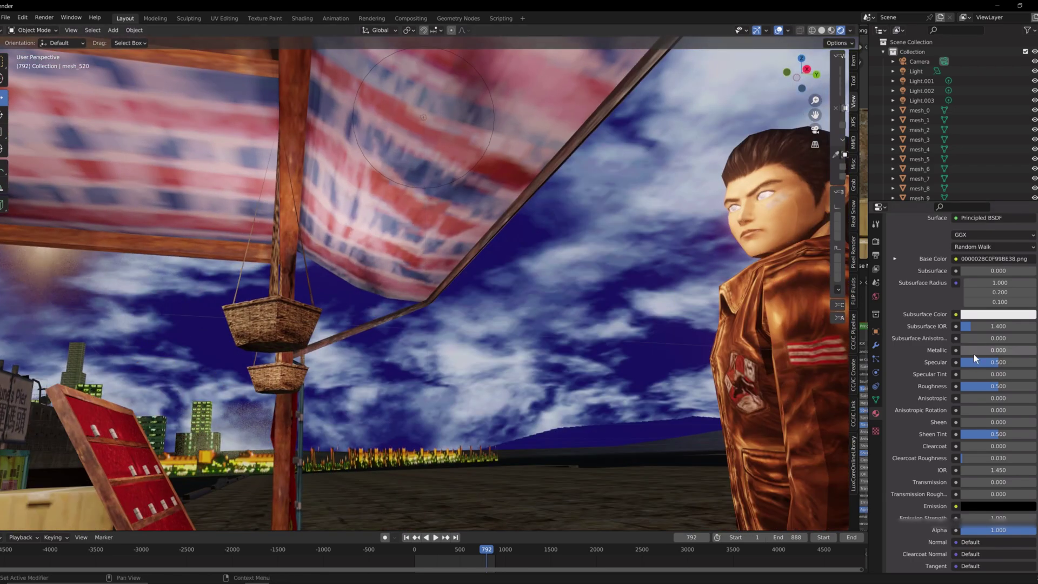
pyautogui.moveTo(562, 189); pyautogui.dragTo(316, 380, button='middle')
# Step: Connect the image's alpha to the shader's alpha in mat_119 near the pier sign and change its blend mode
pyautogui.click(492, 238)
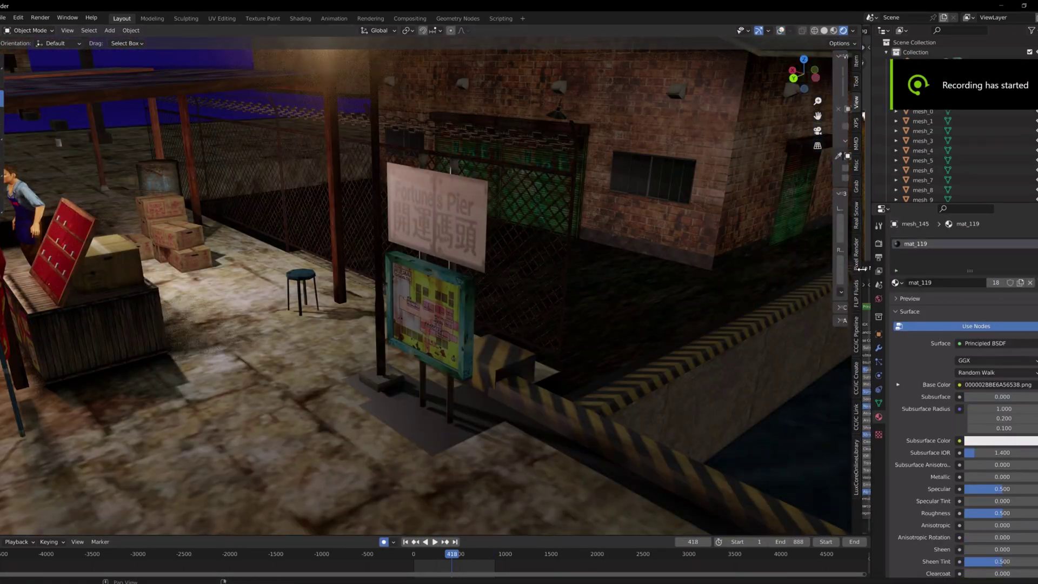
pyautogui.moveTo(861, 269); pyautogui.dragTo(635, 269)
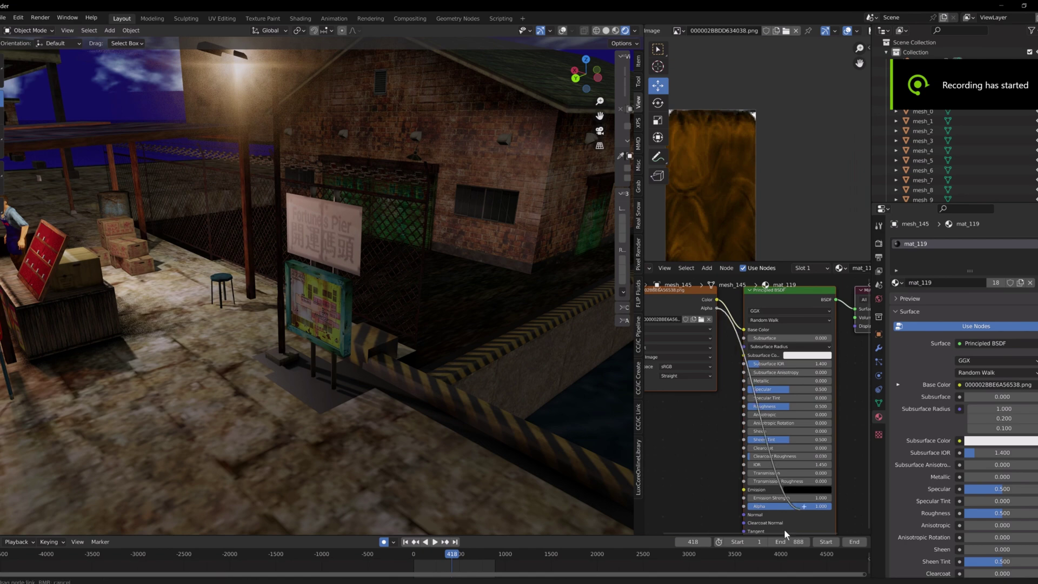
pyautogui.scroll(-10, 921, 457)
pyautogui.click(984, 514)
pyautogui.click(983, 549)
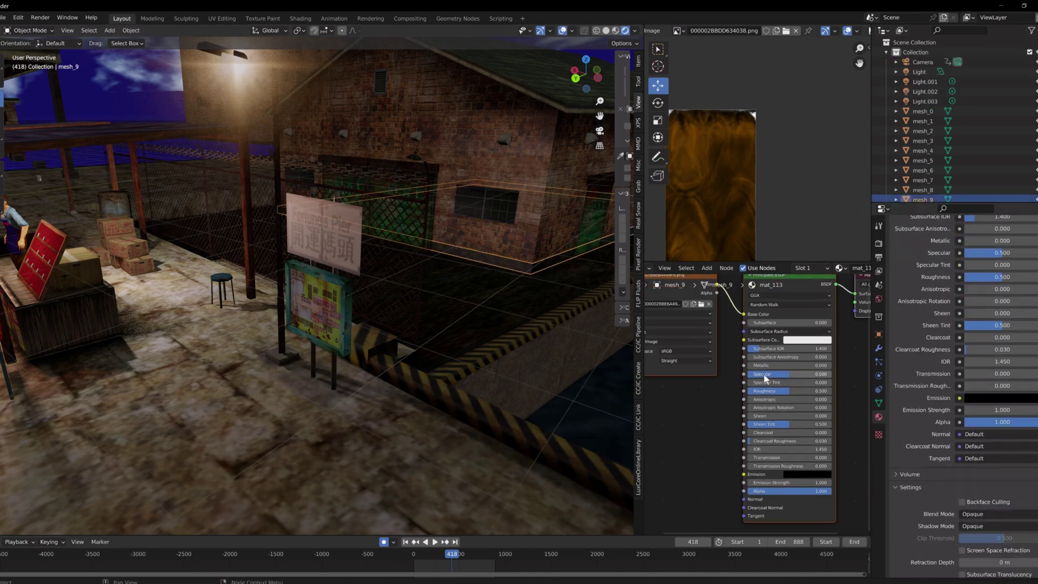
# Step: Place a pink spot light high on the warehouse front, above the green doors
pyautogui.moveTo(424, 221); pyautogui.dragTo(241, 225, button='middle')
pyautogui.click(169, 174)
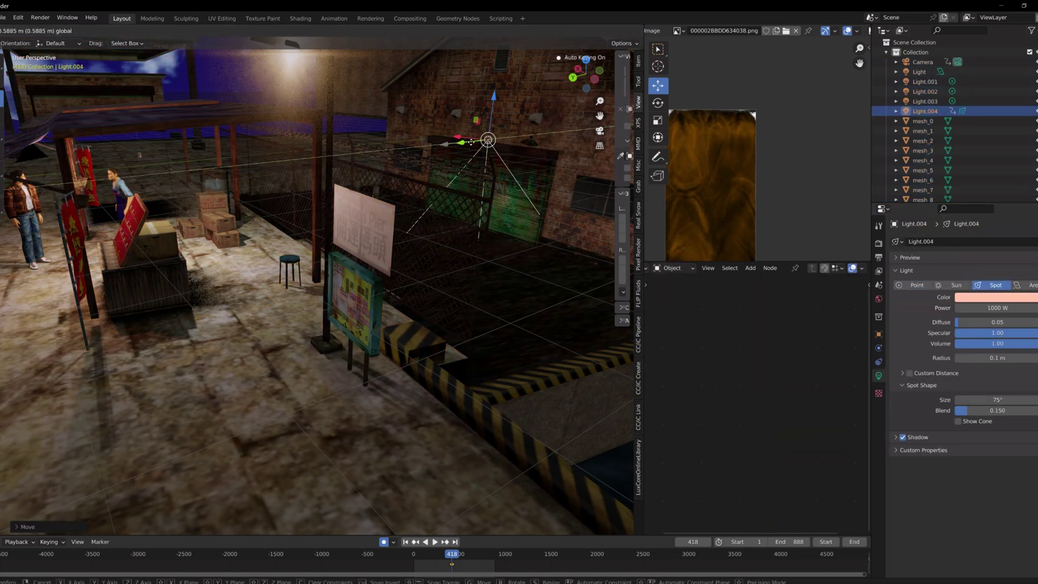
pyautogui.moveTo(471, 142); pyautogui.dragTo(450, 105)
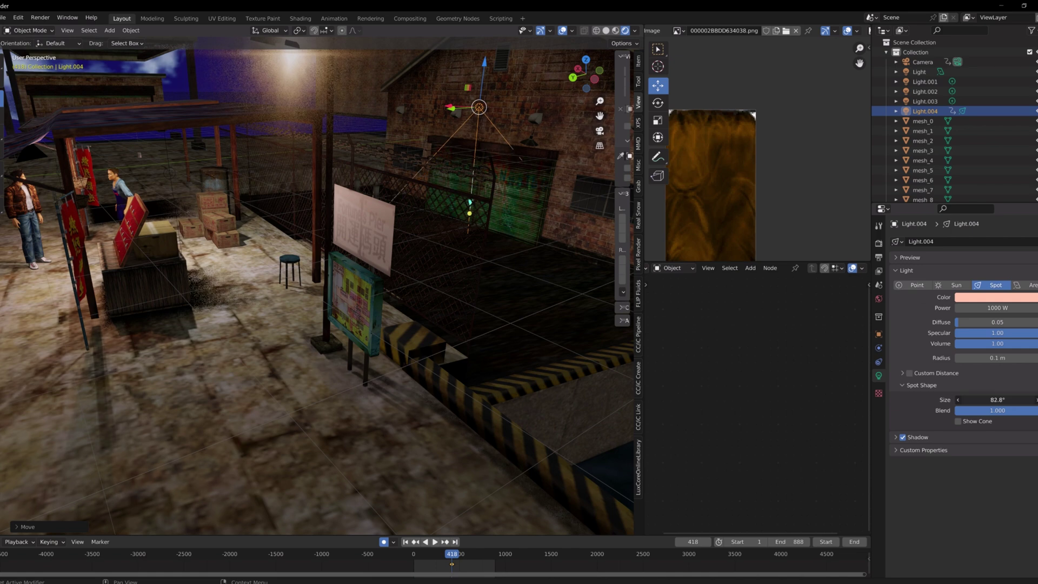
# Step: Give the spot light an 89.3° cone with blend 1 and diffuse 1.00, and raise it above the warehouse doors
pyautogui.moveTo(997, 400); pyautogui.dragTo(992, 399)
pyautogui.moveTo(959, 322); pyautogui.dragTo(1035, 322)
pyautogui.moveTo(519, 232); pyautogui.dragTo(317, 278, button='middle')
pyautogui.moveTo(276, 121); pyautogui.dragTo(272, 86)
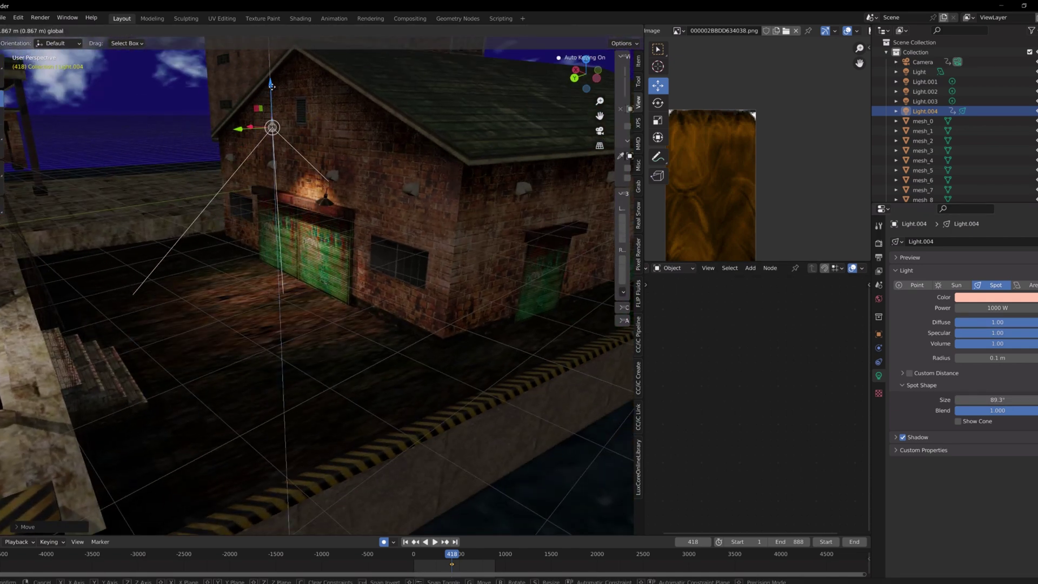
# Step: Set the specular to 0 on the materials of the warehouse and the steps beside it
pyautogui.click(416, 271)
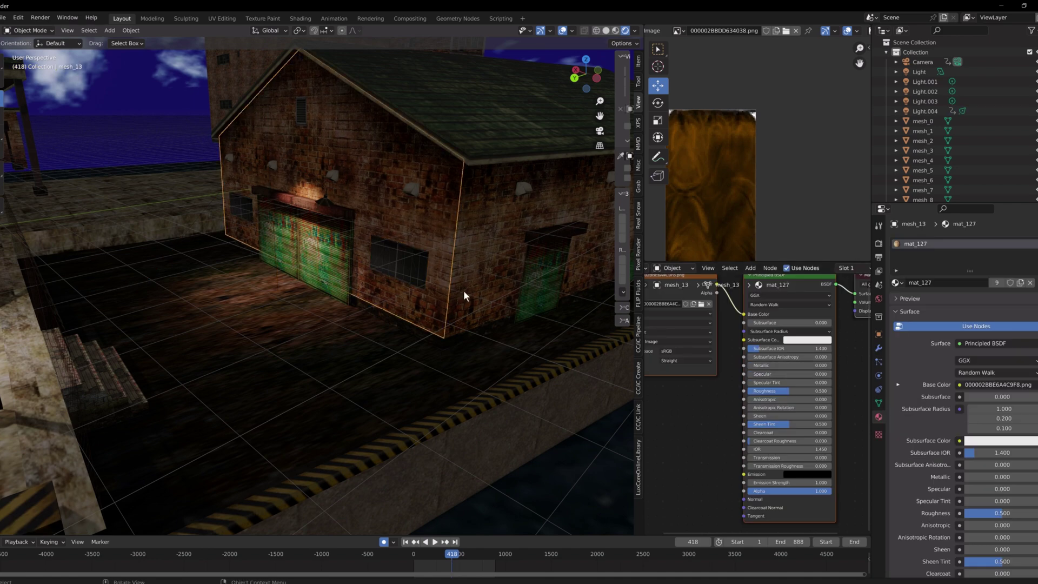
pyautogui.click(467, 161)
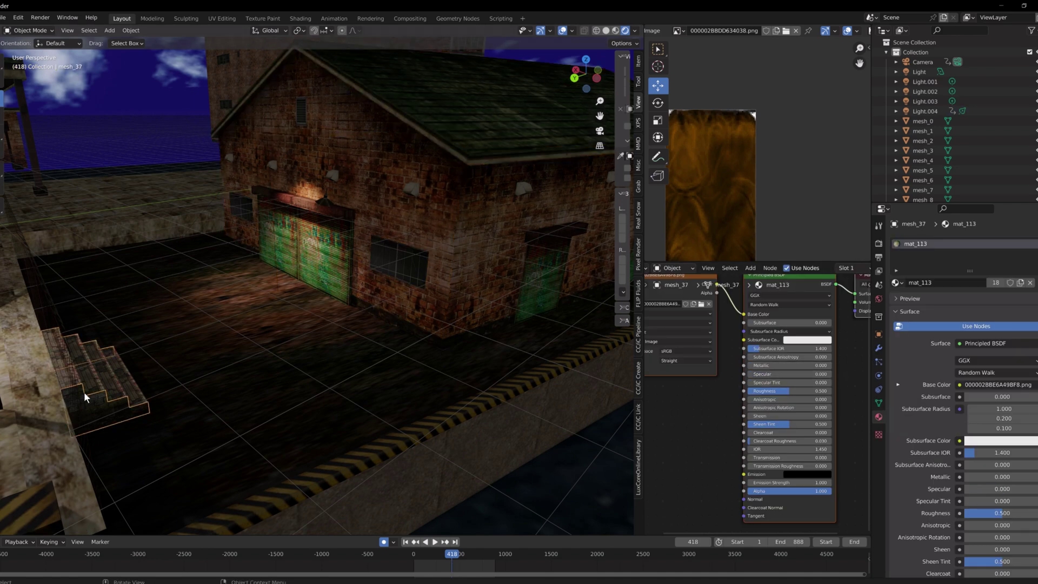
pyautogui.click(500, 395)
# Step: Switch the viewport to material preview and add a plane to the harbour scene
pyautogui.moveTo(493, 373)
pyautogui.mouseDown(button='middle')
pyautogui.moveTo(487, 351)
pyautogui.moveTo(589, 57)
pyautogui.mouseUp(button='middle')
pyautogui.click(614, 30)
pyautogui.moveTo(346, 324)
pyautogui.mouseDown(button='middle')
pyautogui.moveTo(381, 326)
pyautogui.moveTo(446, 195)
pyautogui.moveTo(446, 238)
pyautogui.moveTo(353, 337)
pyautogui.moveTo(271, 394)
pyautogui.moveTo(154, 430)
pyautogui.mouseUp(button='middle')
pyautogui.hotkey('shift', 'a')
pyautogui.moveTo(108, 273)
pyautogui.click(170, 274)
# Step: Raise the plane vertically above the stall and scale it up to cover the quay like a ceiling
pyautogui.moveTo(184, 281); pyautogui.dragTo(309, 422, button='middle')
pyautogui.press('g')
pyautogui.press('z')
pyautogui.click(321, 319)
pyautogui.press('s')
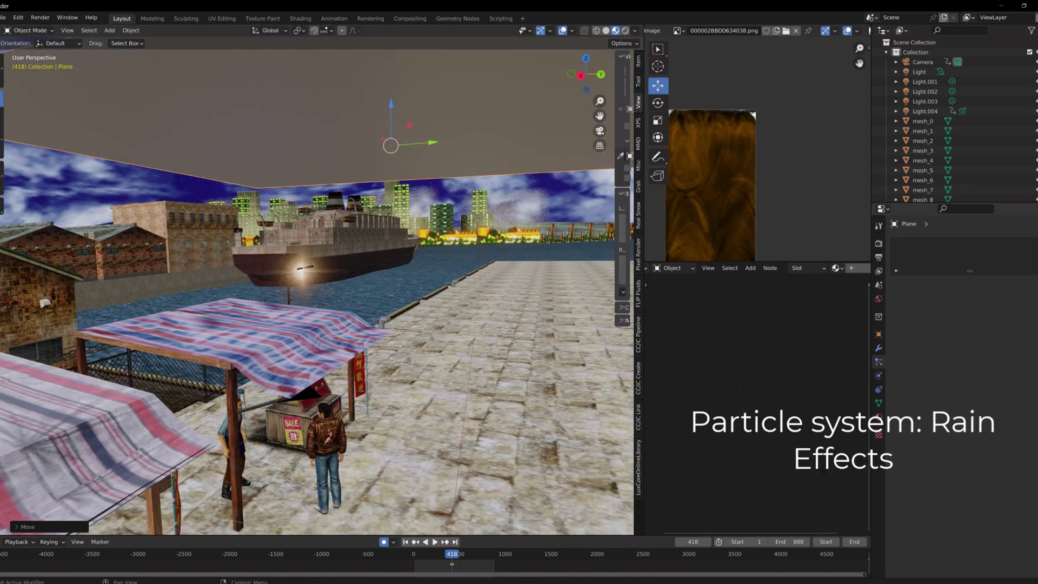
# Step: Add a particle system to the overhead plane and play the animation
pyautogui.click(1035, 250)
pyautogui.press('space')
pyautogui.moveTo(385, 223); pyautogui.dragTo(384, 233, button='middle')
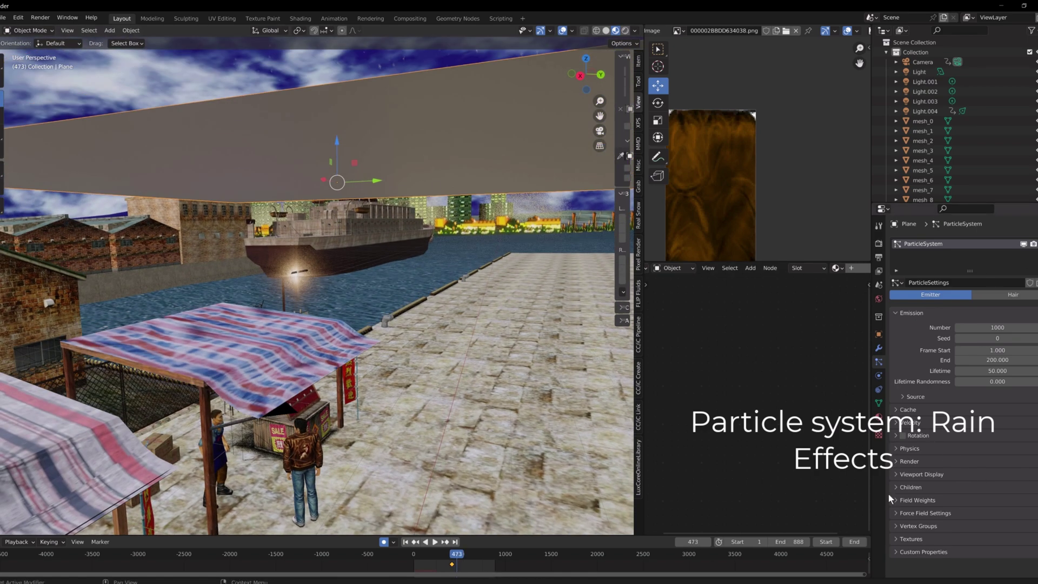
# Step: In solid shading, set the particle emission's end to 800 and lifetime to 250, and play the falling particles
pyautogui.click(898, 475)
pyautogui.scroll(-1, 899, 479)
pyautogui.click(606, 30)
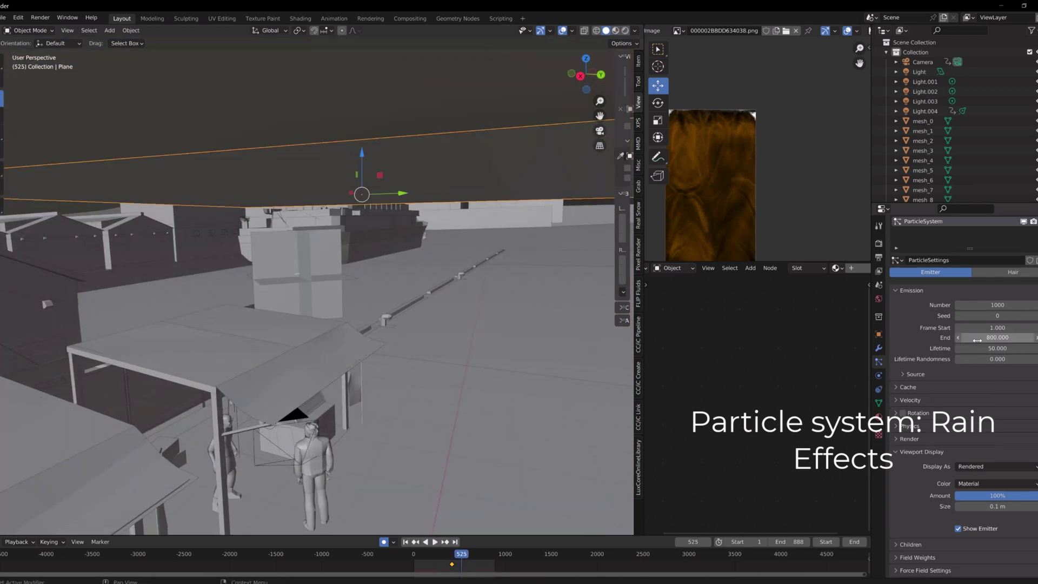
pyautogui.press('space')
pyautogui.moveTo(265, 234); pyautogui.dragTo(352, 327, button='middle')
pyautogui.press('space')
# Step: Add an ico sphere on the quay and squeeze it horizontally into a thin vertical raindrop
pyautogui.hotkey('shift', 'a')
pyautogui.moveTo(352, 327)
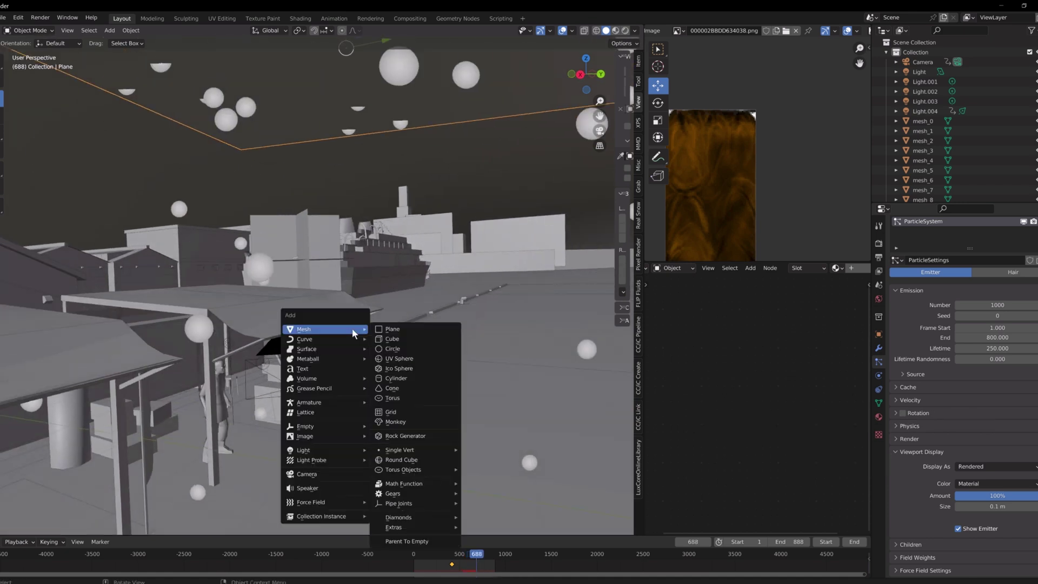
pyautogui.click(420, 368)
pyautogui.press('s')
pyautogui.hotkey('shift', 'z')
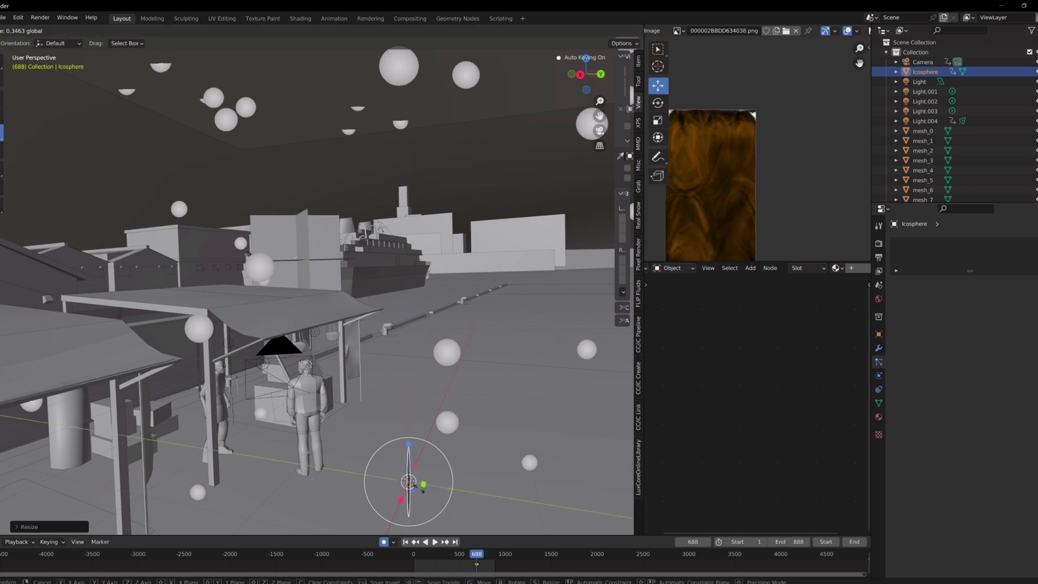
# Step: Give the raindrop a new material with a blue base colour
pyautogui.click(878, 417)
pyautogui.click(964, 282)
pyautogui.scroll(-2, 964, 341)
pyautogui.click(993, 350)
pyautogui.click(1009, 235)
# Step: Return to material preview and rescale the raindrop on the quay
pyautogui.click(624, 31)
pyautogui.moveTo(486, 325)
pyautogui.mouseDown(button='middle')
pyautogui.moveTo(465, 329)
pyautogui.moveTo(468, 302)
pyautogui.mouseUp(button='middle')
pyautogui.scroll(4, 465, 329)
pyautogui.press('s')
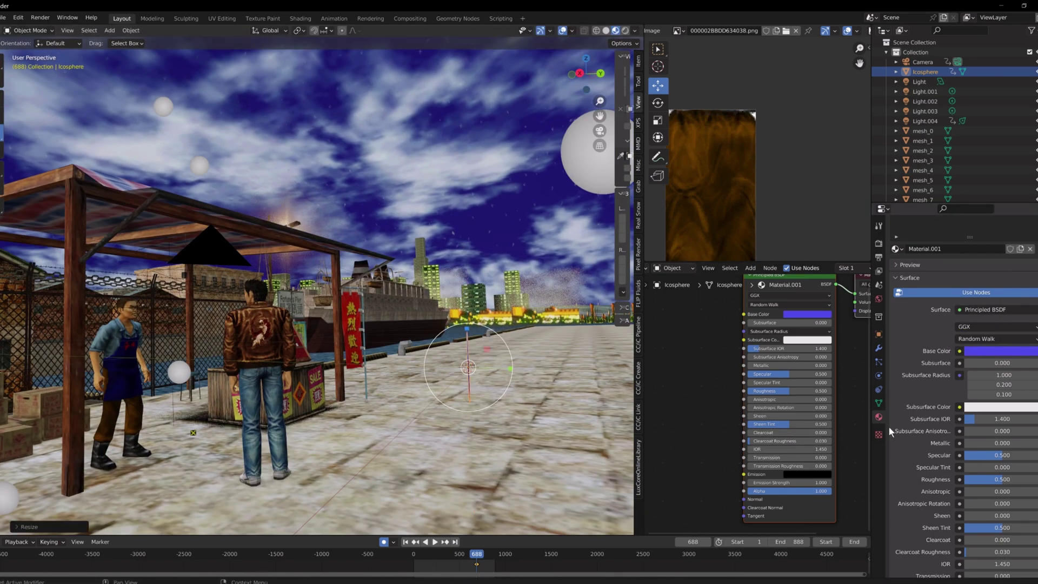
pyautogui.scroll(-1, 989, 434)
pyautogui.scroll(-5, 575, 186)
# Step: Set the overhead plane's particle system to render its particles as Object
pyautogui.click(361, 109)
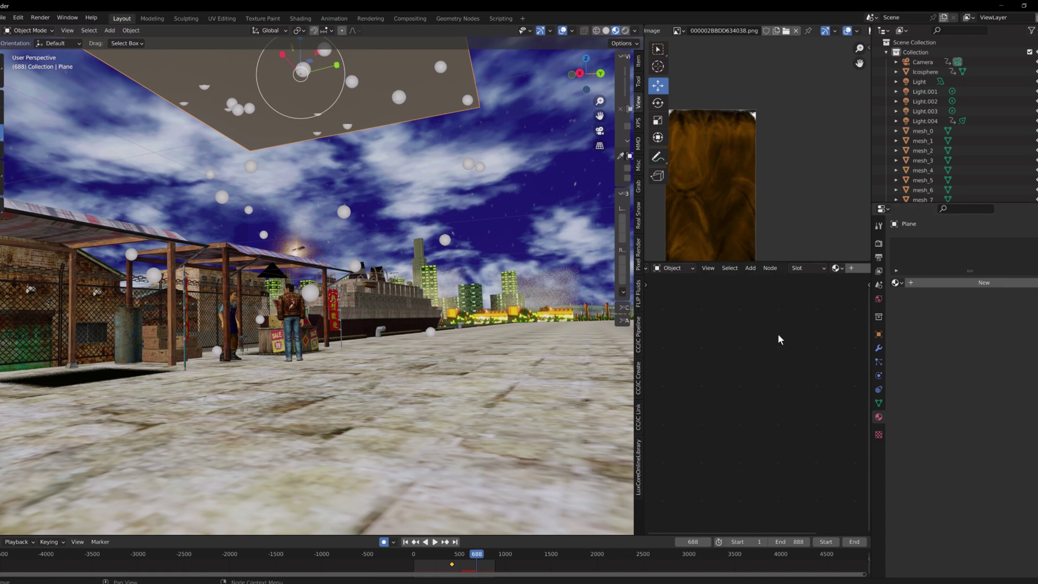
pyautogui.click(878, 362)
pyautogui.scroll(-1, 922, 446)
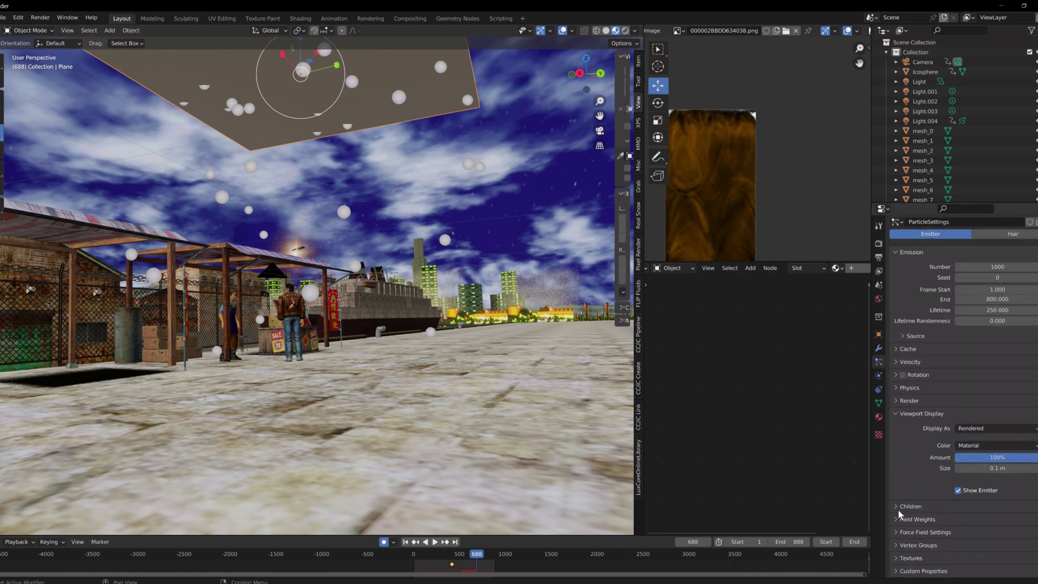
pyautogui.scroll(-2, 895, 513)
pyautogui.click(897, 473)
pyautogui.scroll(1, 897, 432)
pyautogui.click(898, 391)
pyautogui.click(981, 459)
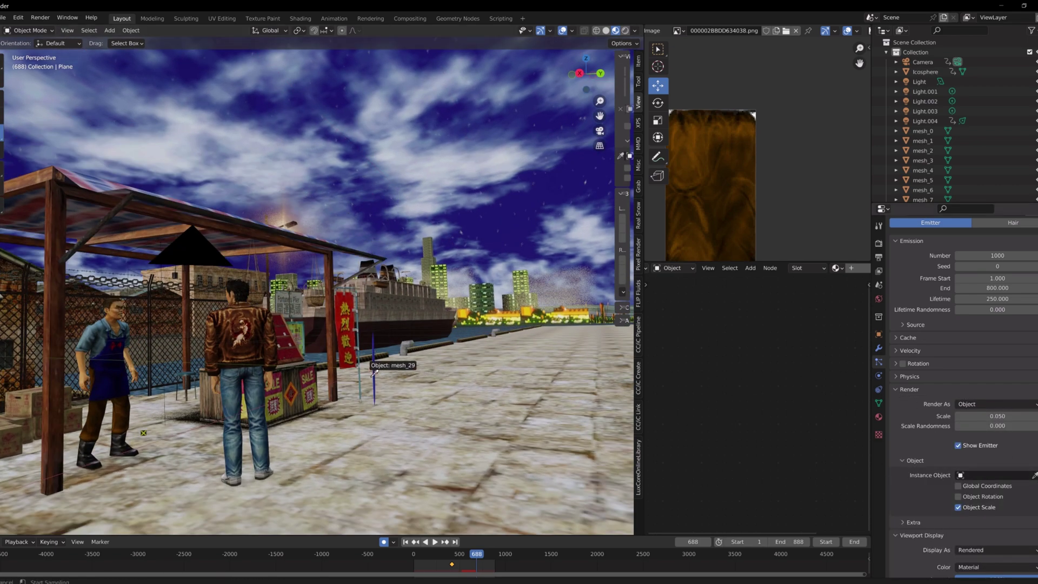
# Step: Assign the Icosphere raindrop as the particle system's instance object and preview the rain around the market stall
pyautogui.press('space')
pyautogui.moveTo(397, 243)
pyautogui.mouseDown(button='middle')
pyautogui.moveTo(406, 274)
pyautogui.moveTo(397, 259)
pyautogui.mouseUp(button='middle')
pyautogui.press('space')
pyautogui.moveTo(403, 476); pyautogui.dragTo(400, 441, button='middle')
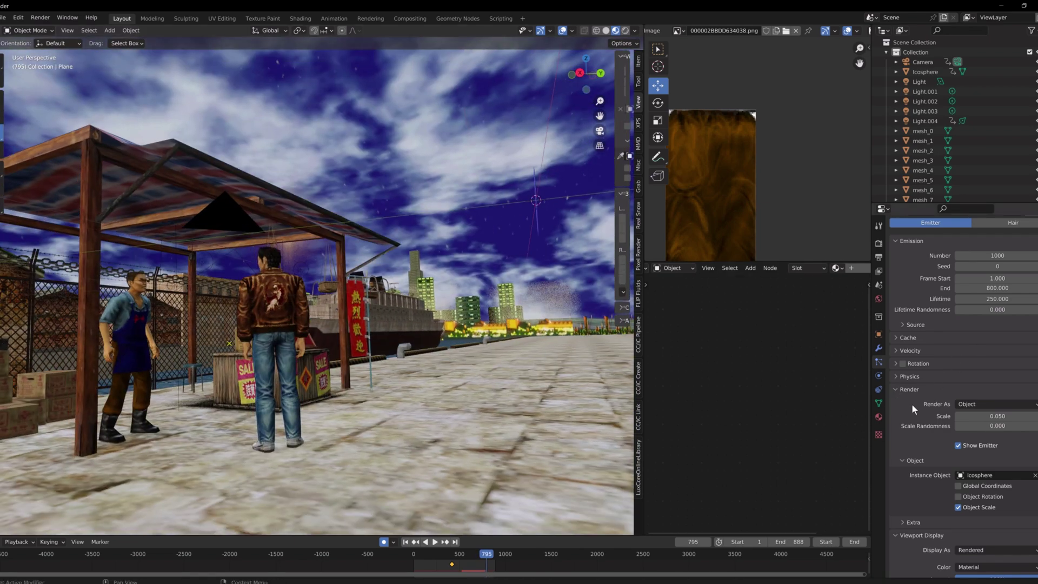
# Step: Try particle render scales of 1.190 and 0.750 for the raindrops while playing the animation
pyautogui.click(909, 376)
pyautogui.scroll(-1, 926, 454)
pyautogui.press('space')
pyautogui.scroll(-5, 368, 262)
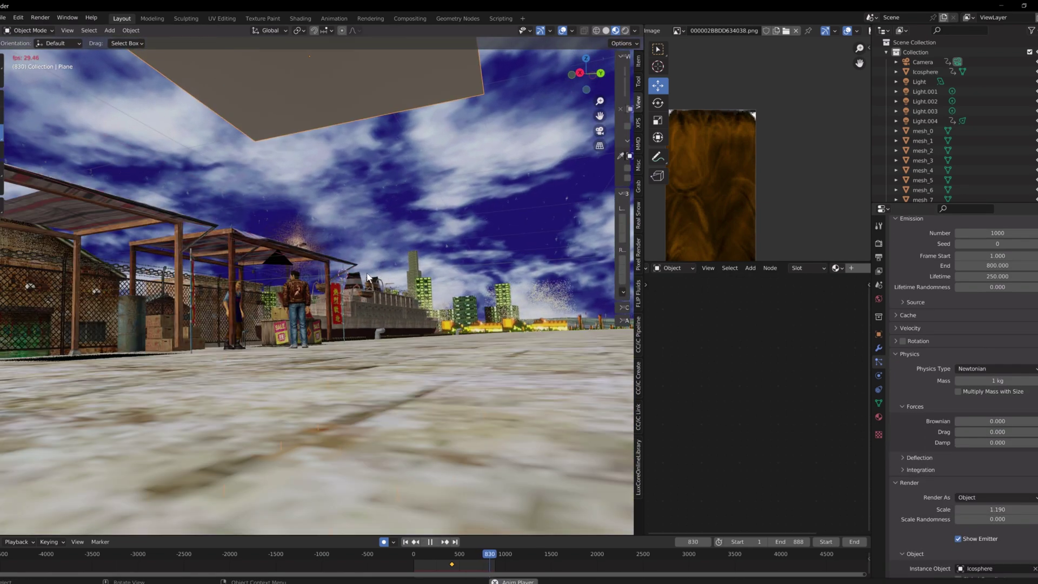
pyautogui.scroll(5, 367, 261)
pyautogui.moveTo(396, 480); pyautogui.dragTo(395, 488, button='middle')
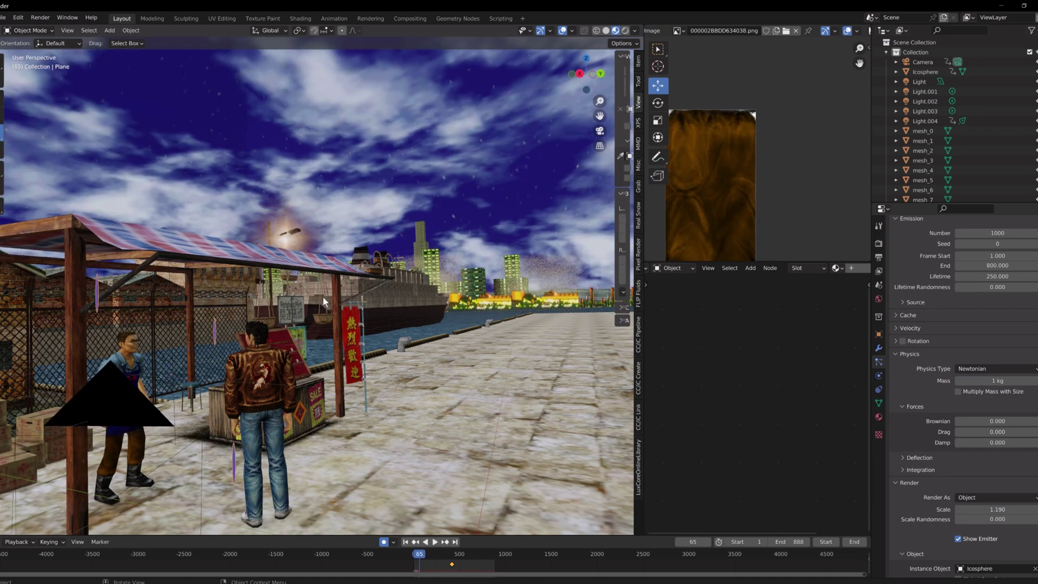
pyautogui.press('space')
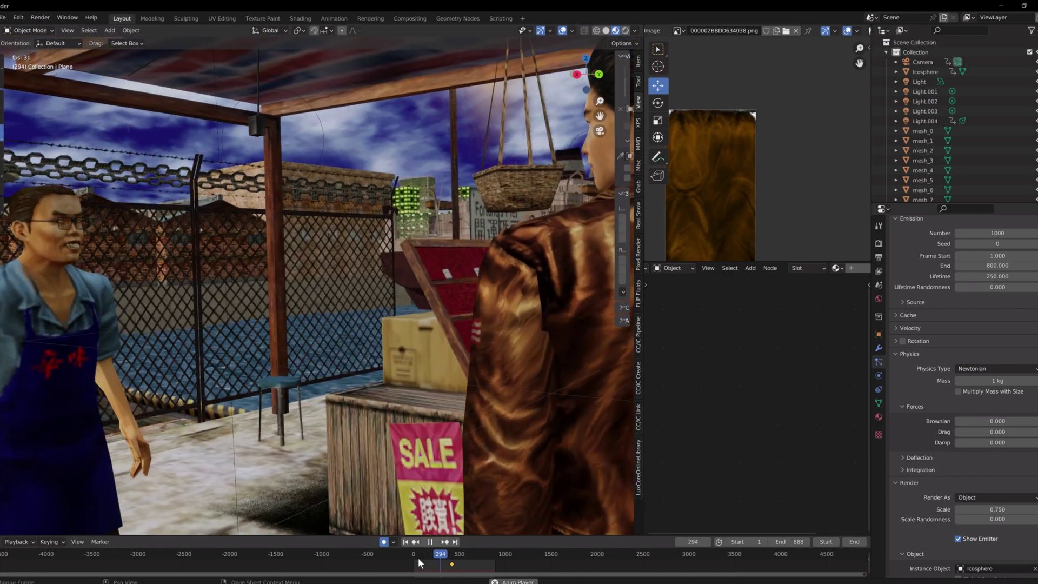
# Step: Widen the 3D viewport, switch it to rendered shading and replay the rain from the start of the timeline
pyautogui.click(418, 559)
pyautogui.moveTo(643, 213); pyautogui.dragTo(783, 213)
pyautogui.click(763, 31)
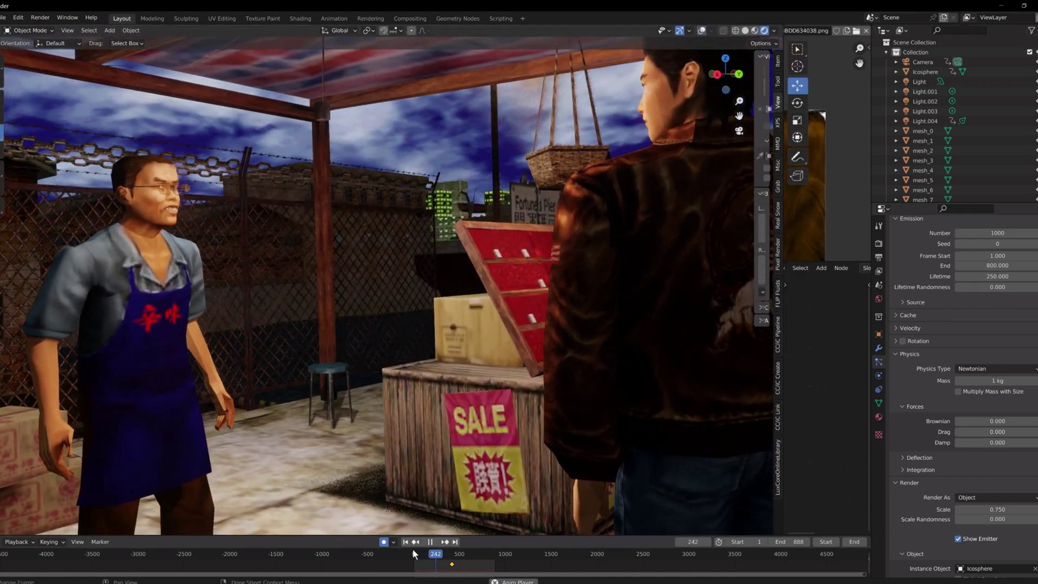
pyautogui.click(413, 551)
pyautogui.press('space')
pyautogui.moveTo(475, 241); pyautogui.dragTo(474, 264, button='middle')
pyautogui.scroll(-4, 474, 264)
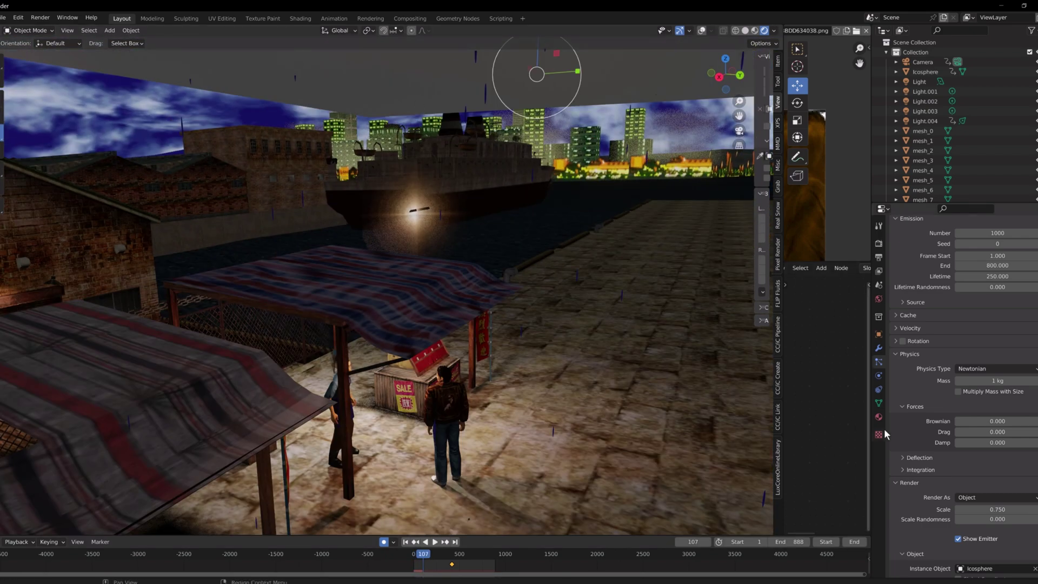
# Step: Set the rain particles' render scale to 0.270 and replay the animation from the start
pyautogui.press('space')
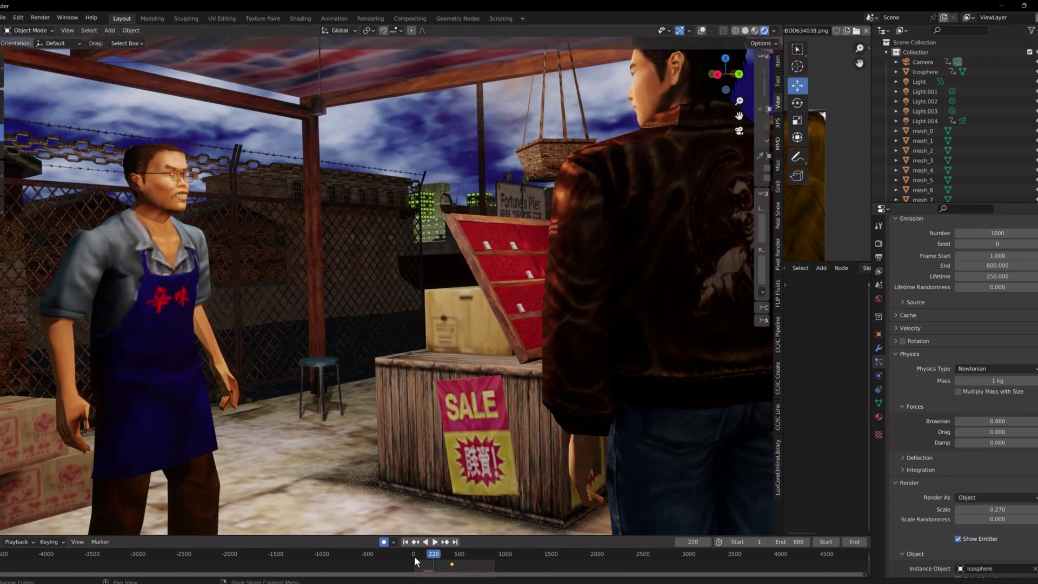
pyautogui.click(414, 557)
pyautogui.press('space')
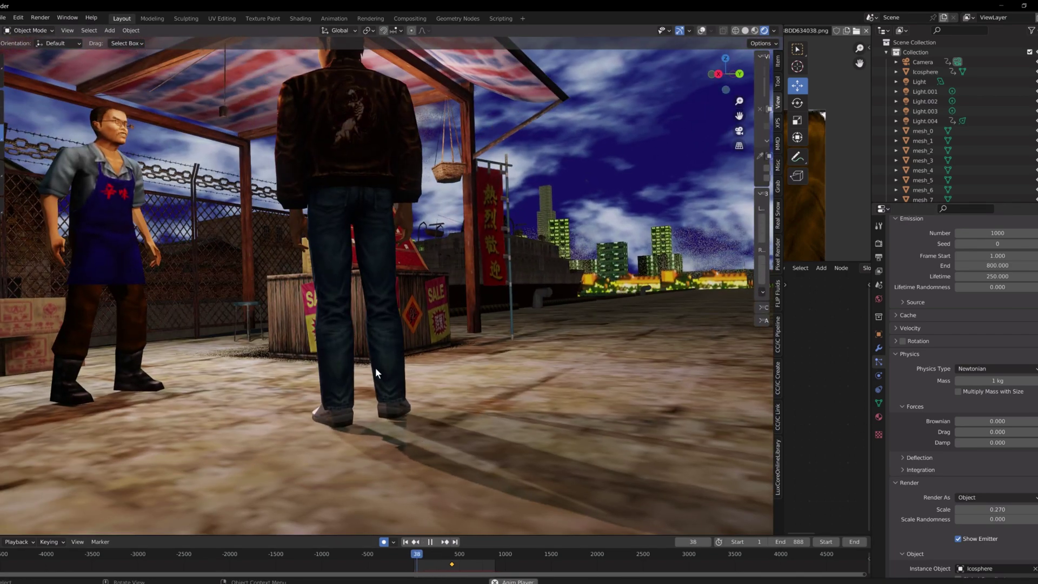
pyautogui.click(613, 162)
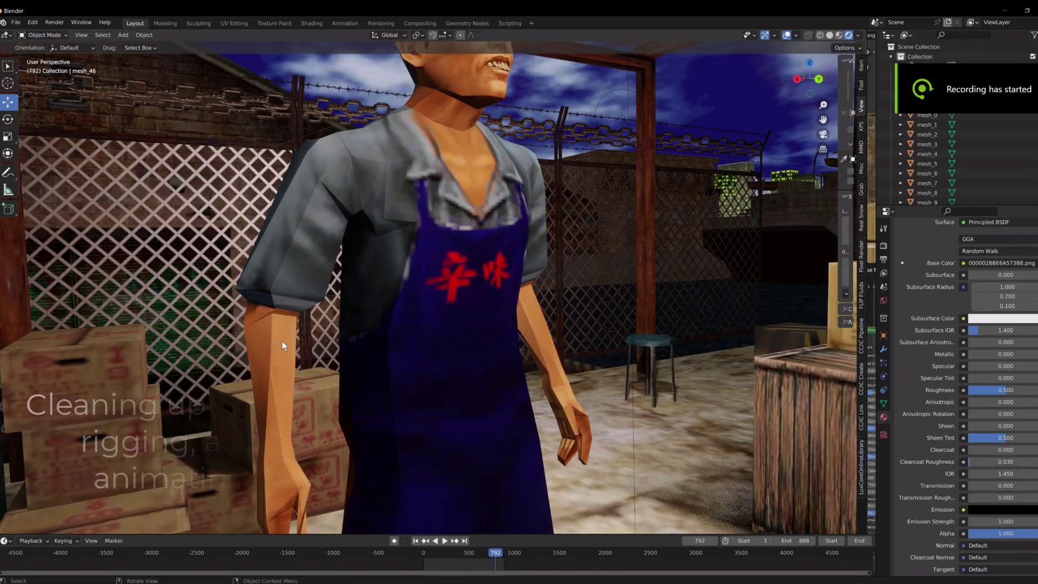
# Step: Merge the vertices of the aproned vendor's first sleeve by distance and shade it smooth
pyautogui.scroll(-2, 316, 279)
pyautogui.moveTo(316, 278); pyautogui.dragTo(290, 381, button='middle')
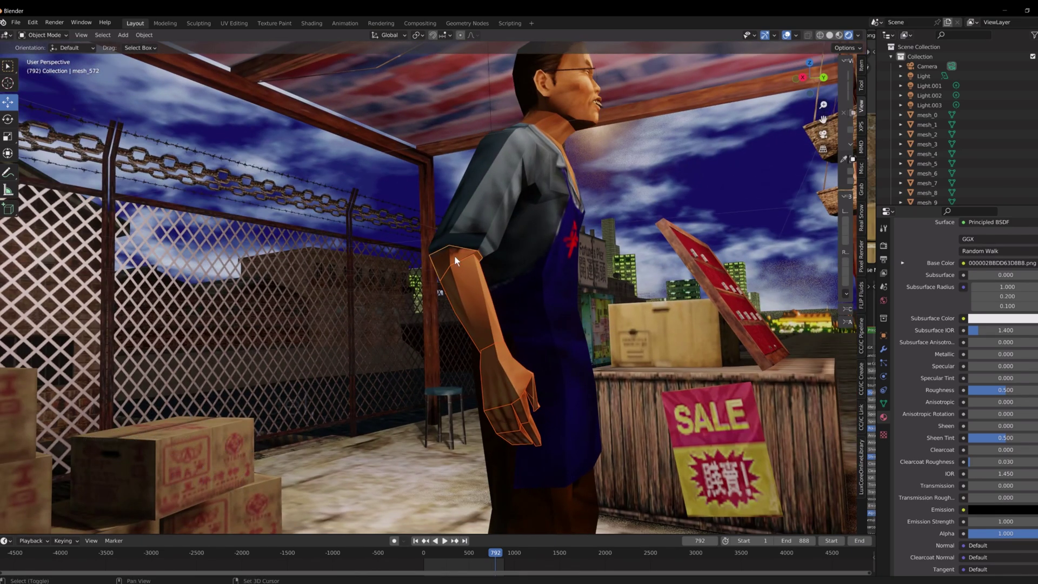
pyautogui.click(482, 217)
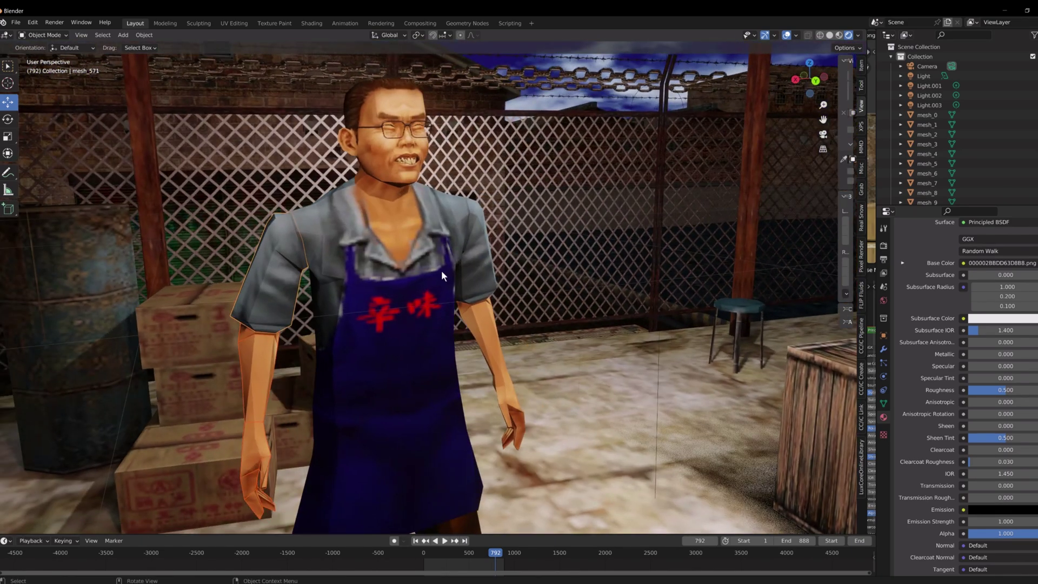
pyautogui.rightClick(241, 326)
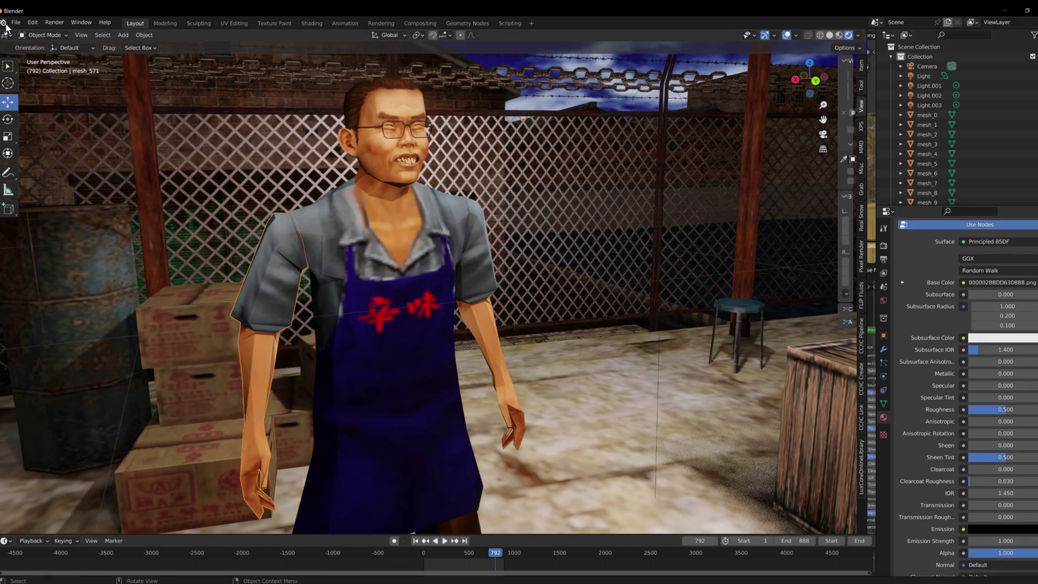
pyautogui.press('Tab')
pyautogui.rightClick(294, 363)
pyautogui.click(371, 400)
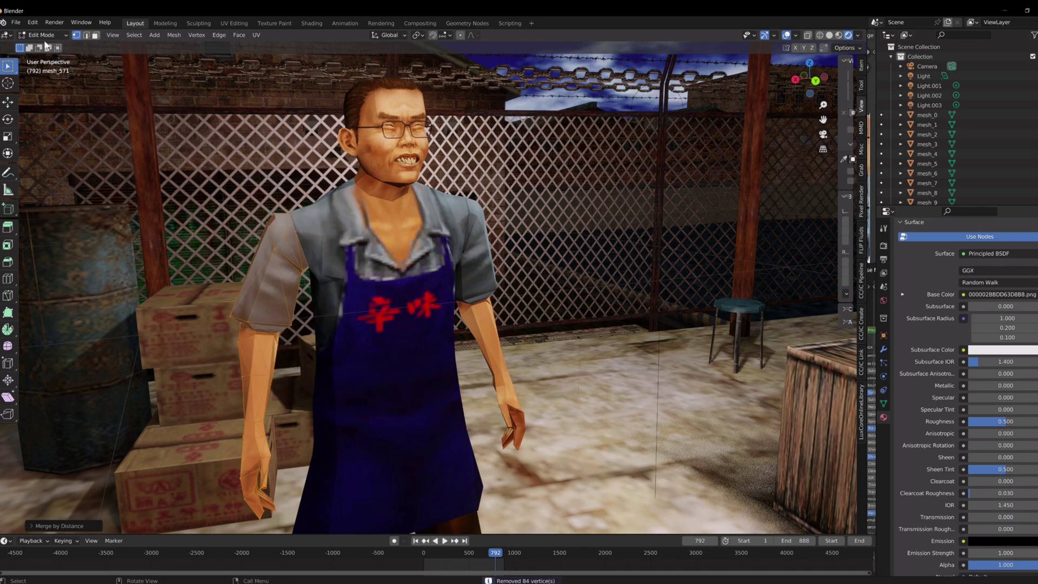
pyautogui.press('Tab')
pyautogui.rightClick(352, 315)
pyautogui.click(352, 314)
# Step: Select the vendor's torso and apron pieces and merge their vertices by distance
pyautogui.moveTo(424, 329); pyautogui.dragTo(395, 335, button='middle')
pyautogui.click(379, 335)
pyautogui.moveTo(281, 361)
pyautogui.mouseDown(button='middle')
pyautogui.moveTo(324, 363)
pyautogui.moveTo(284, 357)
pyautogui.mouseUp(button='middle')
pyautogui.click(353, 276)
pyautogui.click(366, 422)
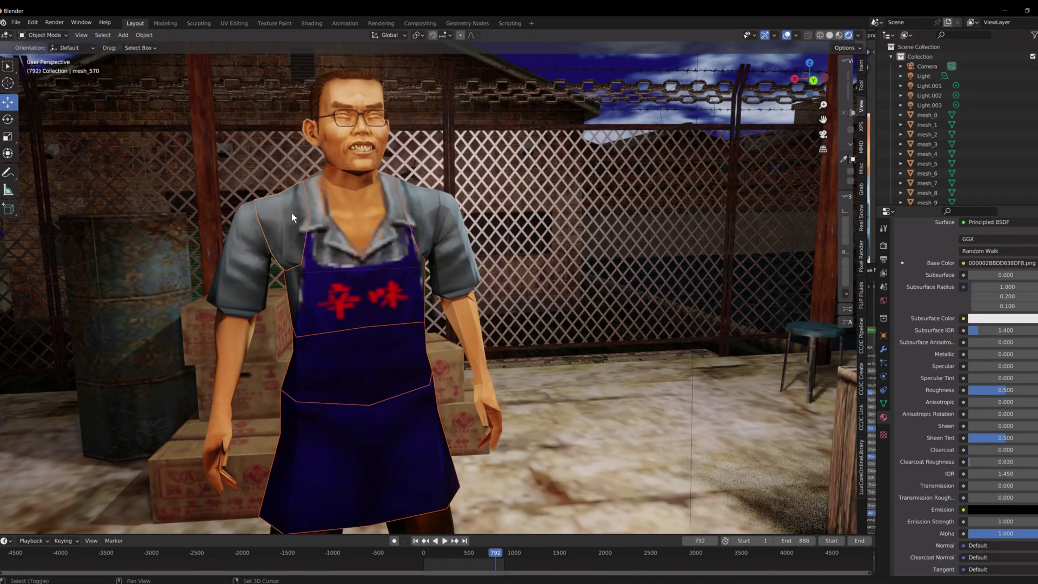
pyautogui.click(44, 35)
pyautogui.click(45, 57)
pyautogui.rightClick(339, 311)
pyautogui.moveTo(344, 313)
pyautogui.click(378, 345)
# Step: Return to Object Mode and shade the vendor's torso and apron pieces smooth
pyautogui.click(43, 36)
pyautogui.click(47, 46)
pyautogui.rightClick(335, 271)
pyautogui.click(336, 271)
# Step: Merge the vertices of the vendor's head by distance and shade the head smooth
pyautogui.scroll(5, 207, 174)
pyautogui.moveTo(822, 120); pyautogui.dragTo(951, 378)
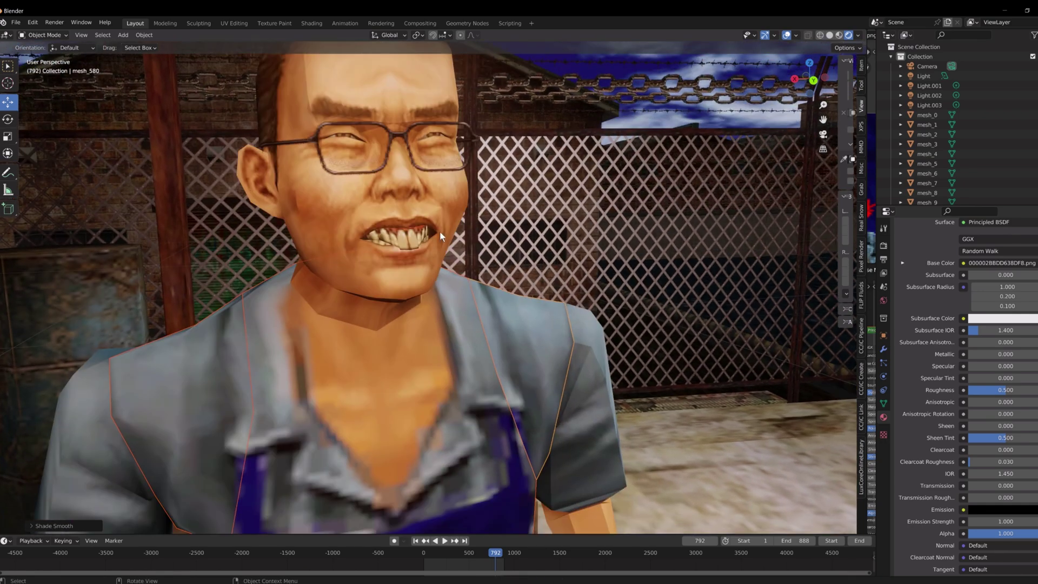
pyautogui.click(413, 201)
pyautogui.scroll(-2, 413, 200)
pyautogui.click(43, 34)
pyautogui.click(45, 56)
pyautogui.rightClick(379, 259)
pyautogui.click(459, 279)
pyautogui.click(44, 35)
pyautogui.click(45, 48)
pyautogui.rightClick(408, 205)
pyautogui.click(408, 205)
# Step: Select the pieces of the vendor's other arm and shade the sleeve smooth
pyautogui.scroll(2, 272, 186)
pyautogui.moveTo(271, 186); pyautogui.dragTo(322, 176, button='middle')
pyautogui.scroll(-4, 323, 177)
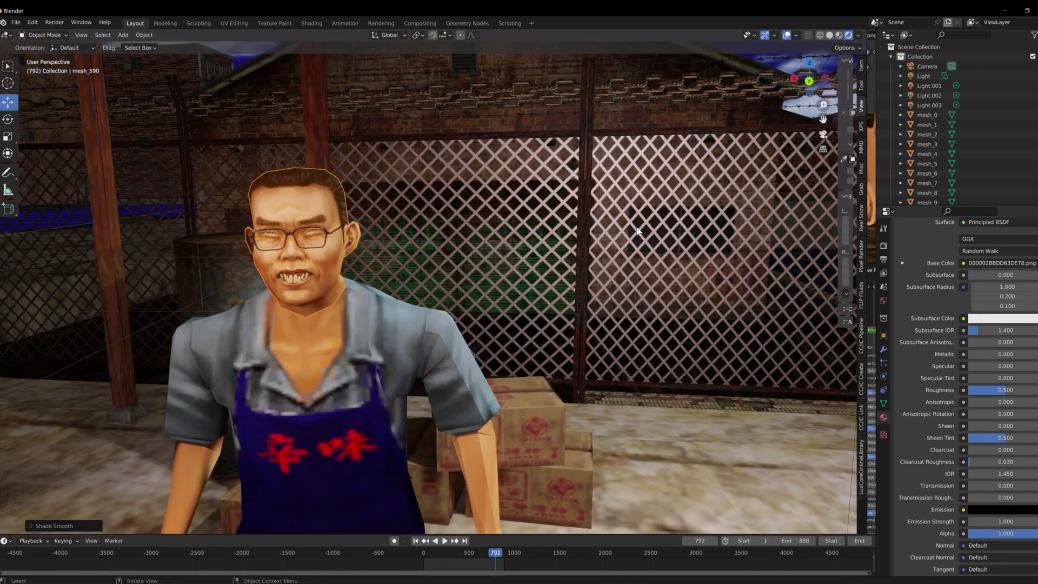
pyautogui.scroll(2, 440, 454)
pyautogui.click(441, 454)
pyautogui.moveTo(441, 454); pyautogui.dragTo(311, 424, button='middle')
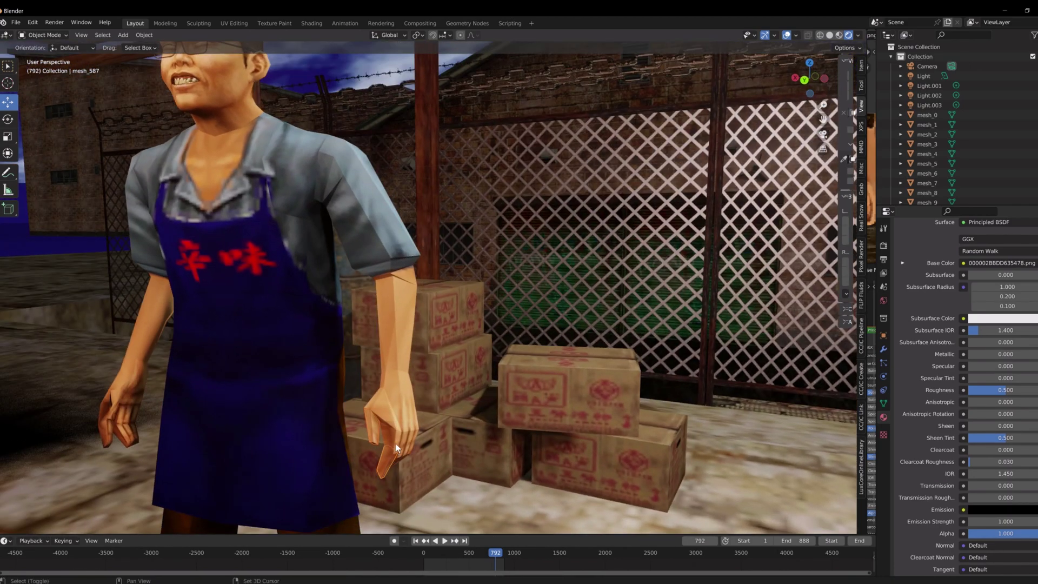
pyautogui.moveTo(395, 444); pyautogui.dragTo(351, 452, button='middle')
pyautogui.keyDown('shift'); pyautogui.click(352, 452); pyautogui.keyUp('shift')
pyautogui.moveTo(362, 341); pyautogui.dragTo(380, 357, button='middle')
pyautogui.keyDown('shift'); pyautogui.click(407, 315); pyautogui.keyUp('shift')
pyautogui.rightClick(381, 277)
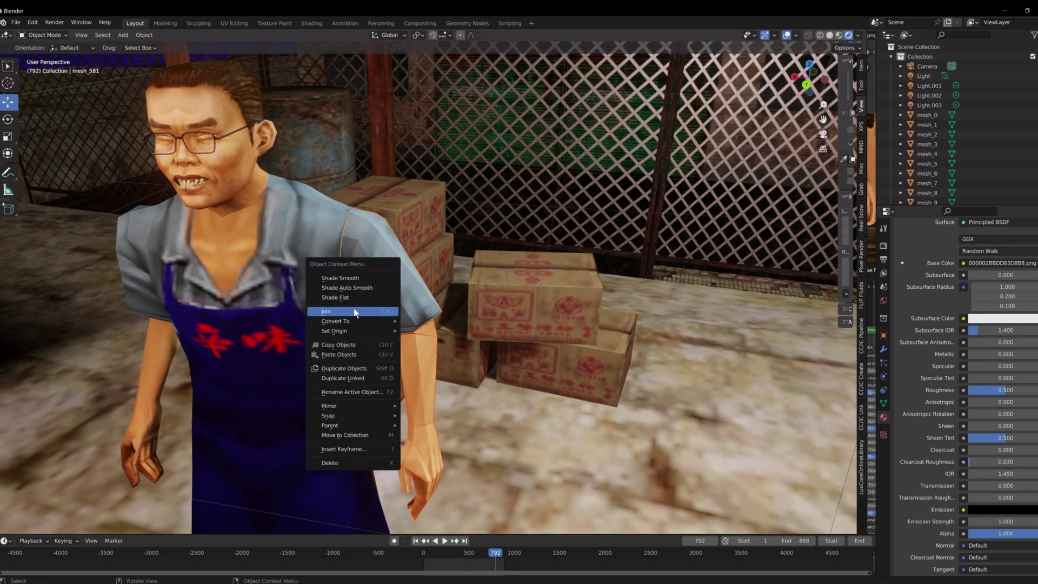
pyautogui.click(351, 278)
# Step: Try moving the sleeve piece along the X axis, and undo the move
pyautogui.scroll(-5, 331, 399)
pyautogui.moveTo(332, 399); pyautogui.dragTo(331, 380, button='middle')
pyautogui.scroll(4, 331, 381)
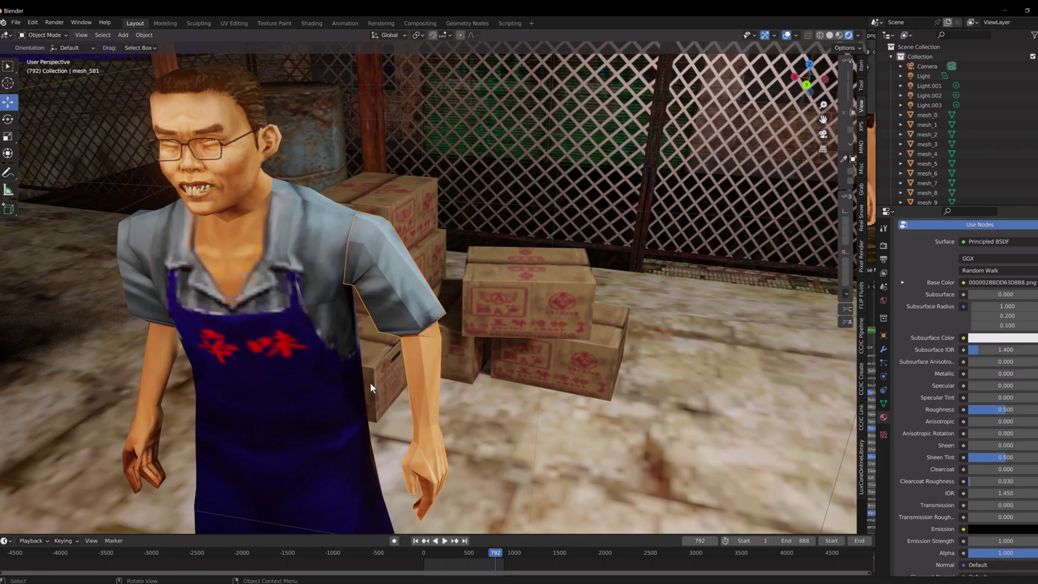
pyautogui.press('g')
pyautogui.press('x')
pyautogui.click(379, 363)
pyautogui.hotkey('ctrl', 'z')
# Step: Set the boot material's specular to 0.000 and shade both of the vendor's boots smooth
pyautogui.click(208, 165)
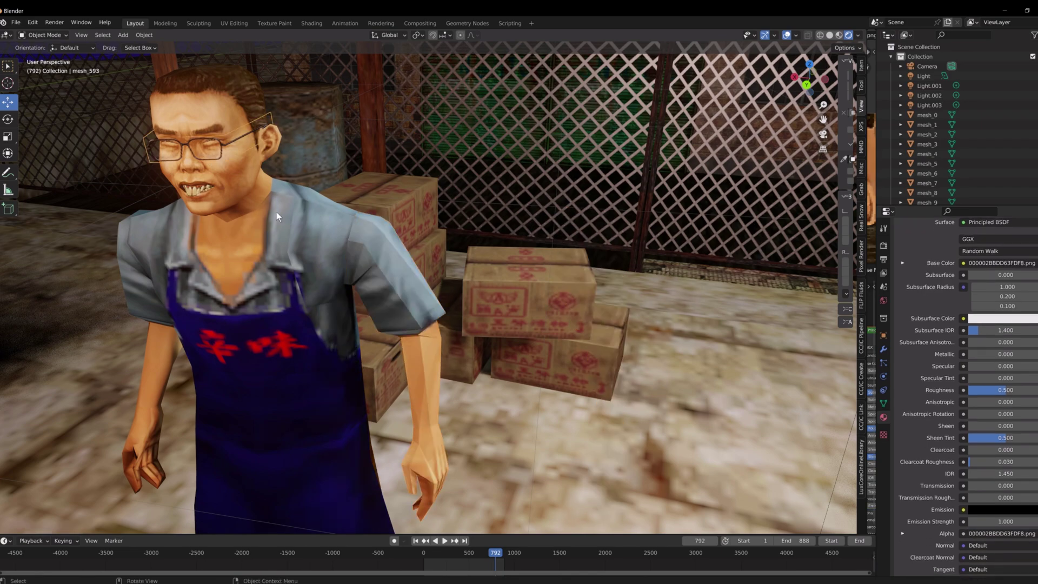
pyautogui.press('KP_Decimal')
pyautogui.moveTo(317, 253); pyautogui.dragTo(354, 266, button='middle')
pyautogui.scroll(-4, 474, 397)
pyautogui.moveTo(474, 396); pyautogui.dragTo(456, 367, button='middle')
pyautogui.keyDown('shift'); pyautogui.moveTo(489, 519); pyautogui.dragTo(532, 360, button='middle'); pyautogui.keyUp('shift')
pyautogui.moveTo(994, 367); pyautogui.dragTo(966, 368)
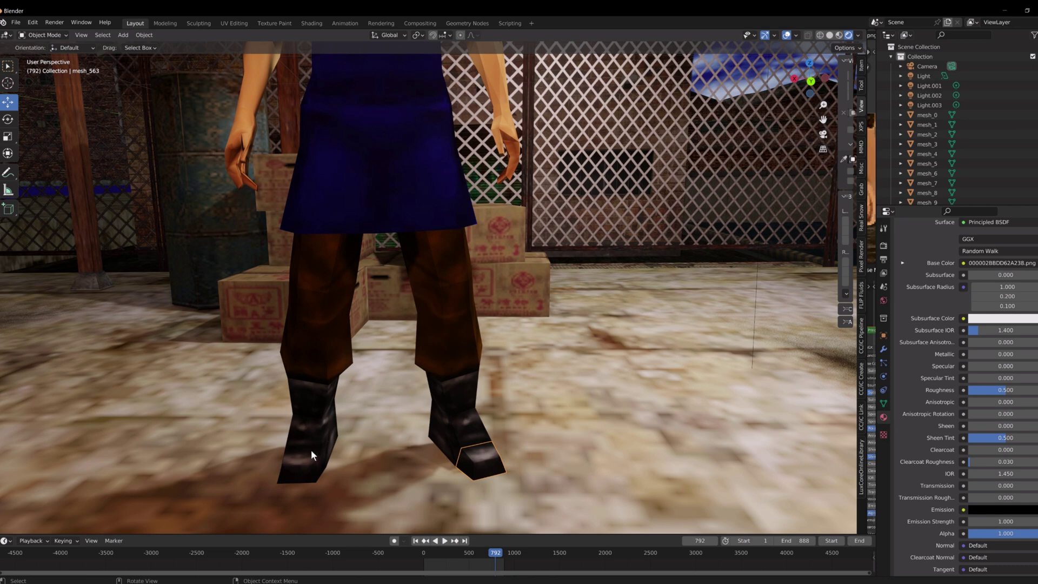
pyautogui.rightClick(454, 395)
pyautogui.click(300, 449)
pyautogui.rightClick(302, 406)
# Step: Merge the vertices of the vendor's trouser pieces by distance and shade them smooth
pyautogui.click(333, 336)
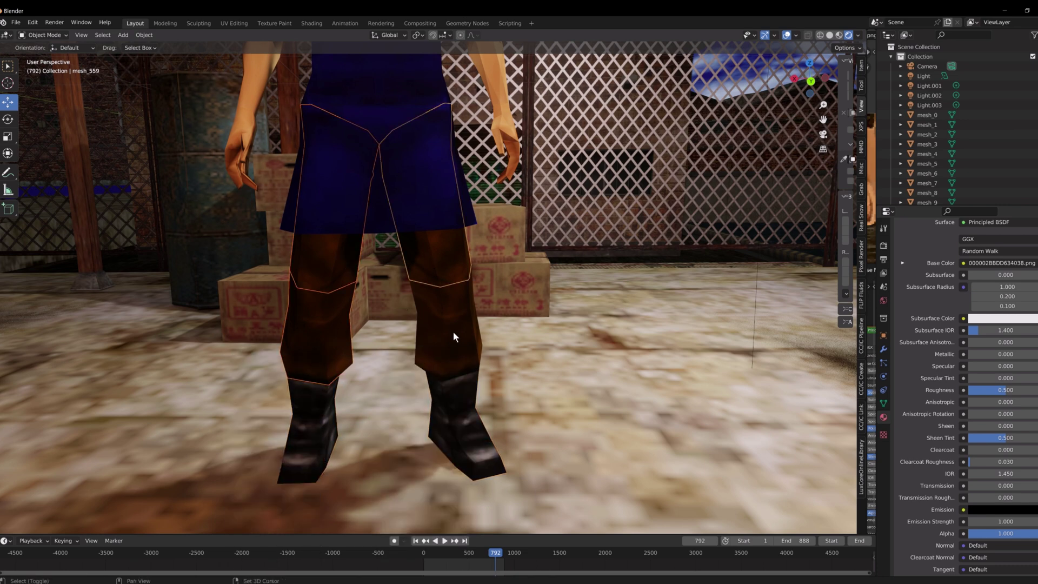
pyautogui.press('Tab')
pyautogui.rightClick(346, 238)
pyautogui.click(395, 275)
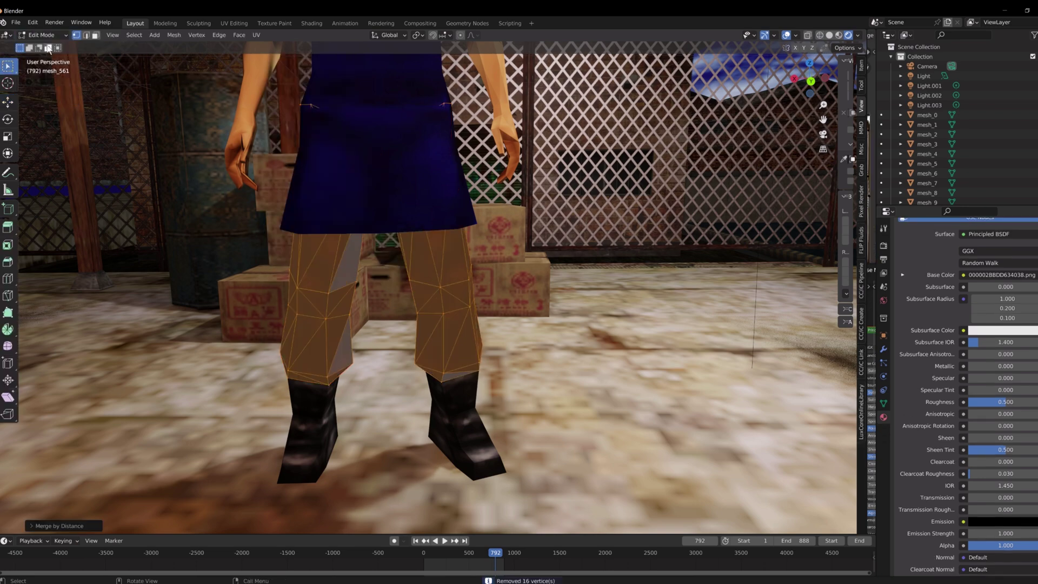
pyautogui.press('Tab')
pyautogui.rightClick(373, 254)
pyautogui.click(375, 254)
# Step: Select all of the vendor's body pieces together, from boots, trousers and apron to arms, head and glasses
pyautogui.moveTo(374, 255); pyautogui.dragTo(412, 408, button='middle')
pyautogui.scroll(3, 389, 372)
pyautogui.keyDown('shift'); pyautogui.click(369, 344); pyautogui.keyUp('shift')
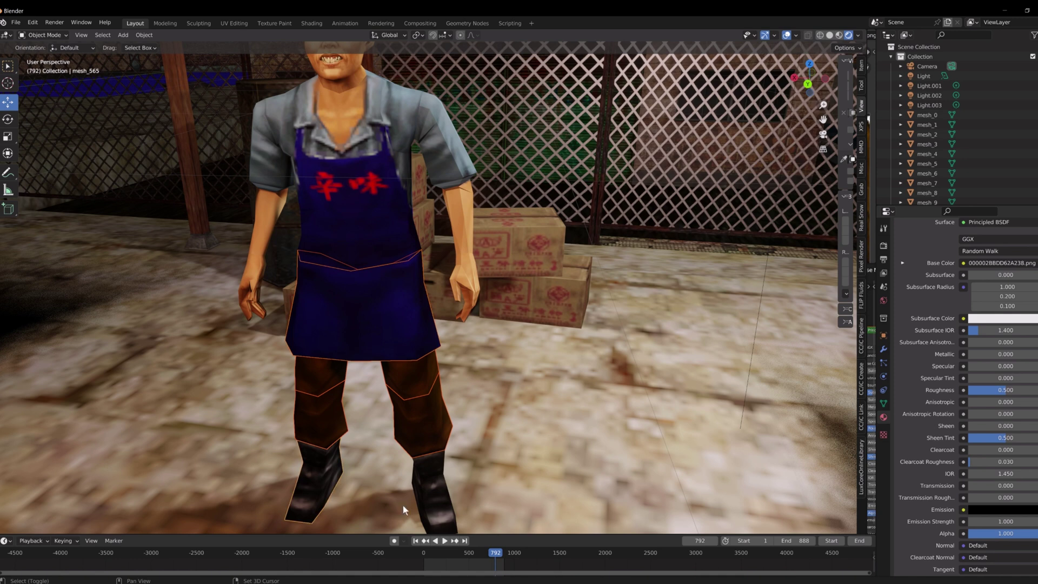
pyautogui.keyDown('shift'); pyautogui.click(349, 169); pyautogui.keyUp('shift')
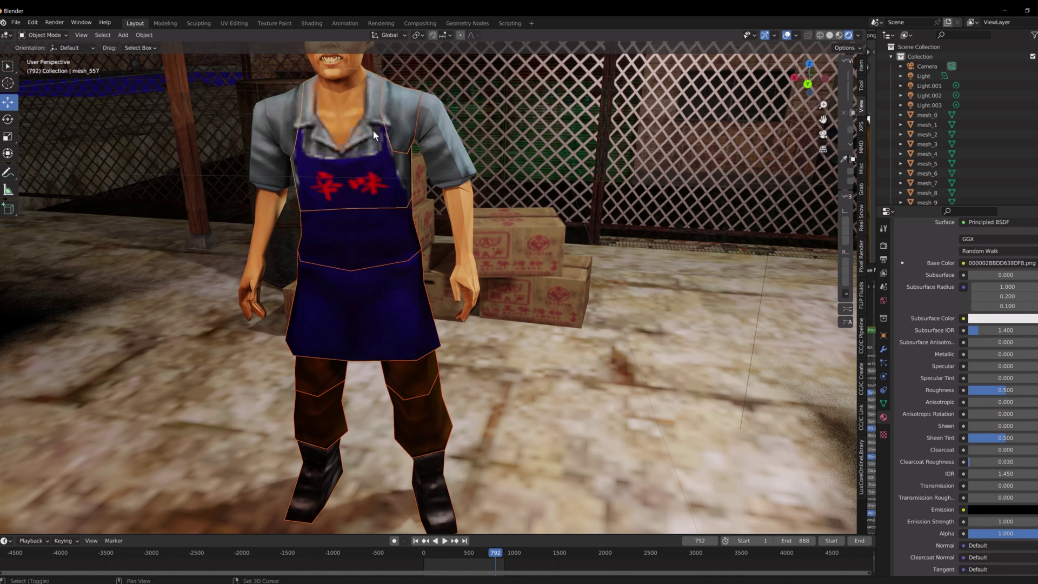
pyautogui.keyDown('shift'); pyautogui.click(429, 158); pyautogui.keyUp('shift')
pyautogui.moveTo(823, 119); pyautogui.dragTo(835, 177)
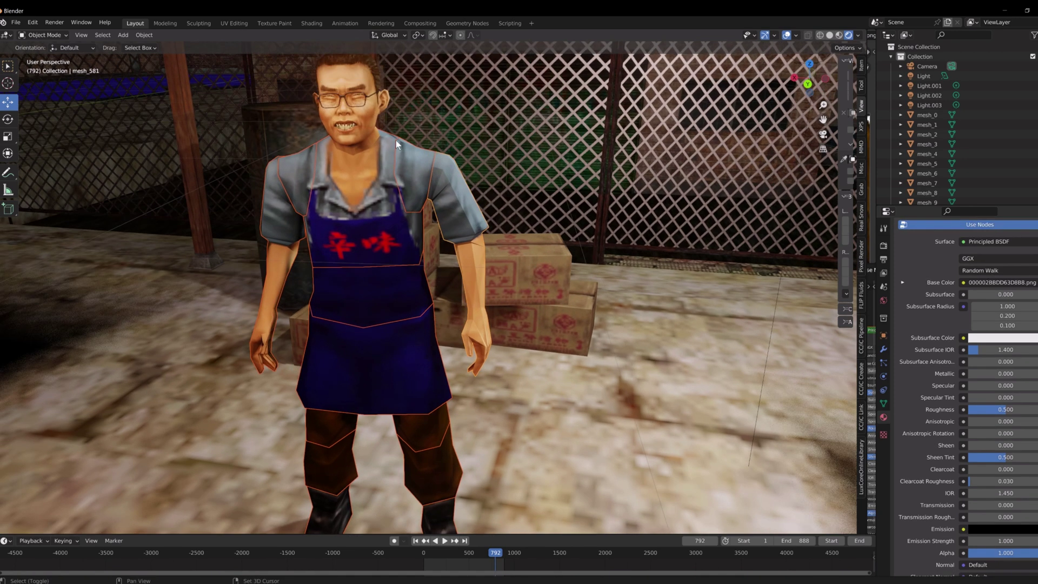
pyautogui.keyDown('shift'); pyautogui.click(347, 125); pyautogui.keyUp('shift')
pyautogui.keyDown('shift'); pyautogui.click(342, 126); pyautogui.keyUp('shift')
pyautogui.moveTo(342, 126); pyautogui.dragTo(391, 154, button='middle')
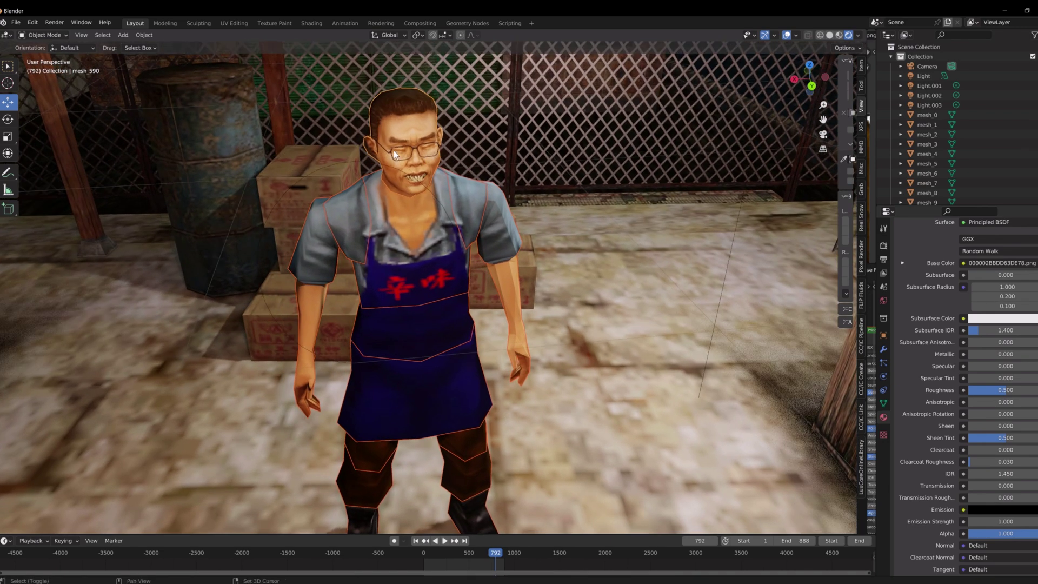
pyautogui.keyDown('shift'); pyautogui.click(392, 154); pyautogui.keyUp('shift')
# Step: Set the origins of the selected vendor pieces to their geometry and move the pieces along the X axis
pyautogui.rightClick(404, 209)
pyautogui.moveTo(387, 262)
pyautogui.click(449, 271)
pyautogui.moveTo(449, 271); pyautogui.dragTo(425, 264, button='middle')
pyautogui.scroll(-1, 426, 264)
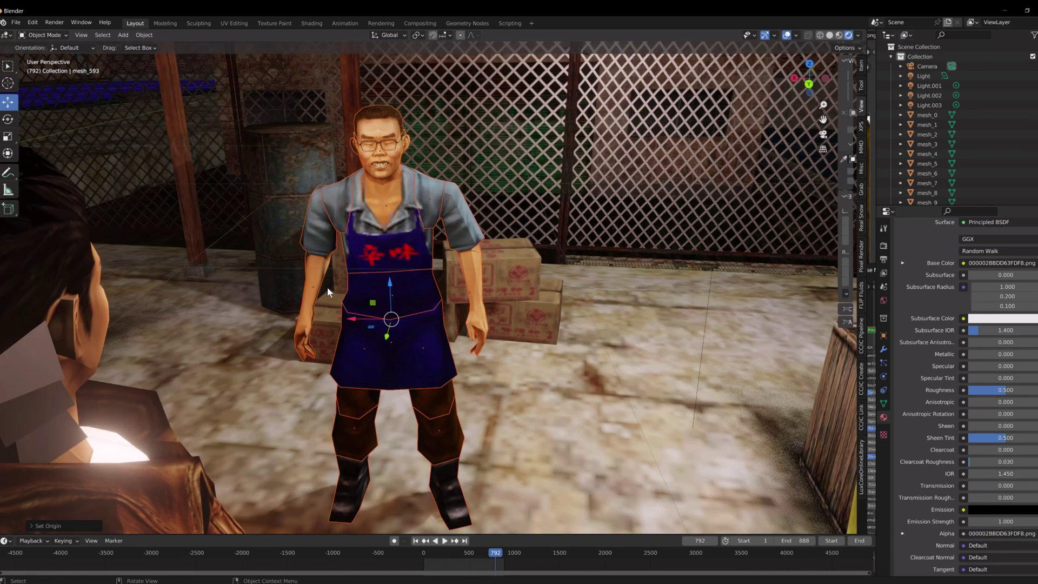
pyautogui.press('g')
pyautogui.press('x')
pyautogui.click(413, 264)
# Step: Export the vendor as an FBX file with path mode Copy, limited to the selected objects
pyautogui.click(16, 22)
pyautogui.moveTo(54, 163)
pyautogui.click(186, 273)
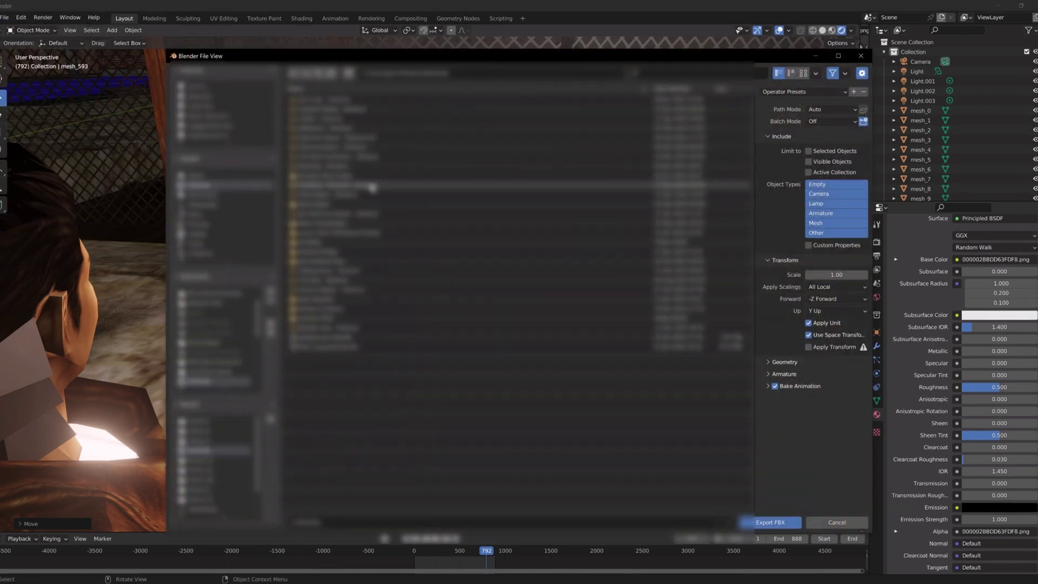
pyautogui.click(306, 522)
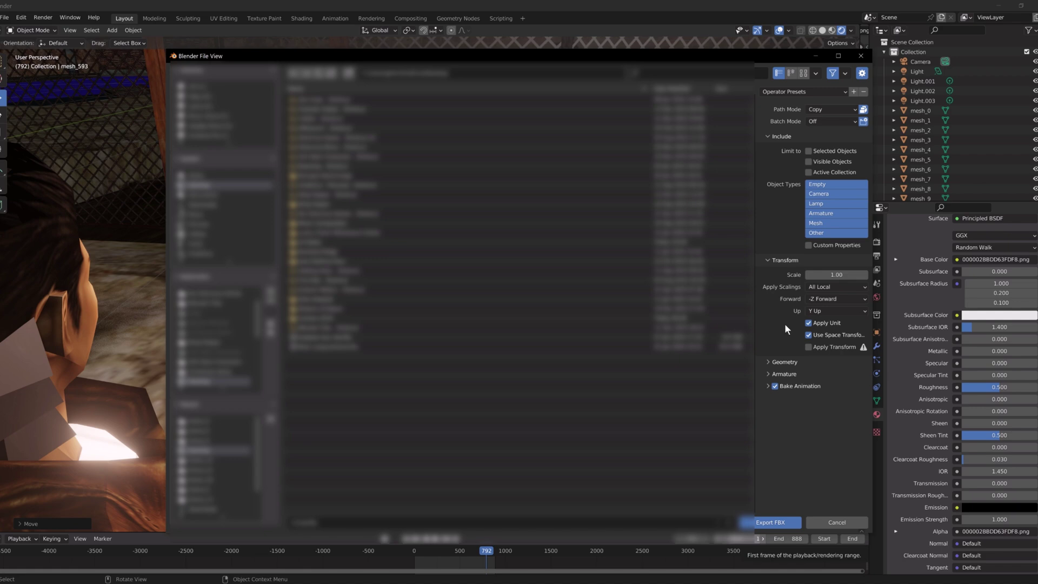
pyautogui.click(808, 152)
pyautogui.click(773, 523)
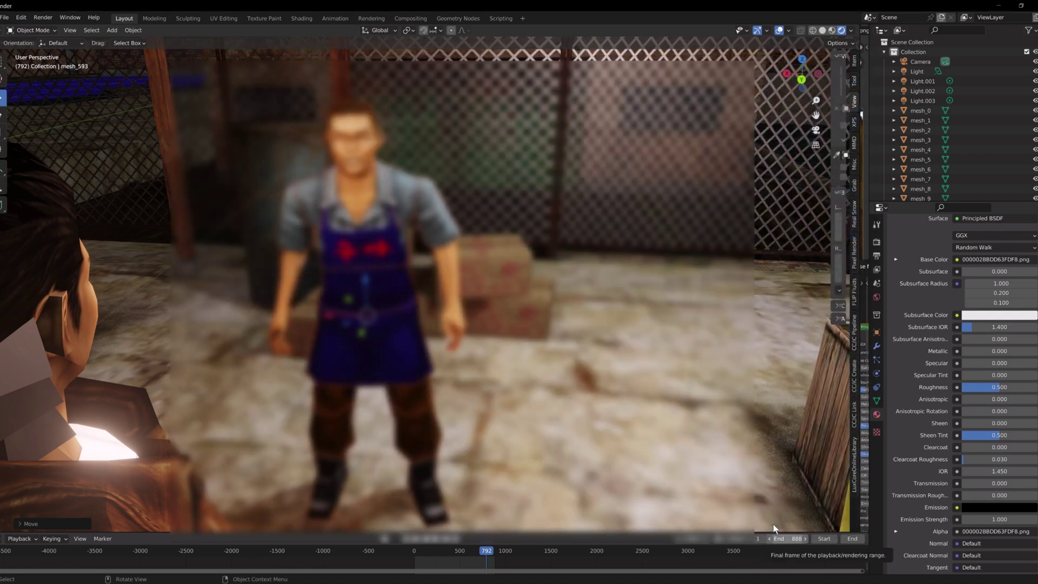
pyautogui.scroll(5, 274, 338)
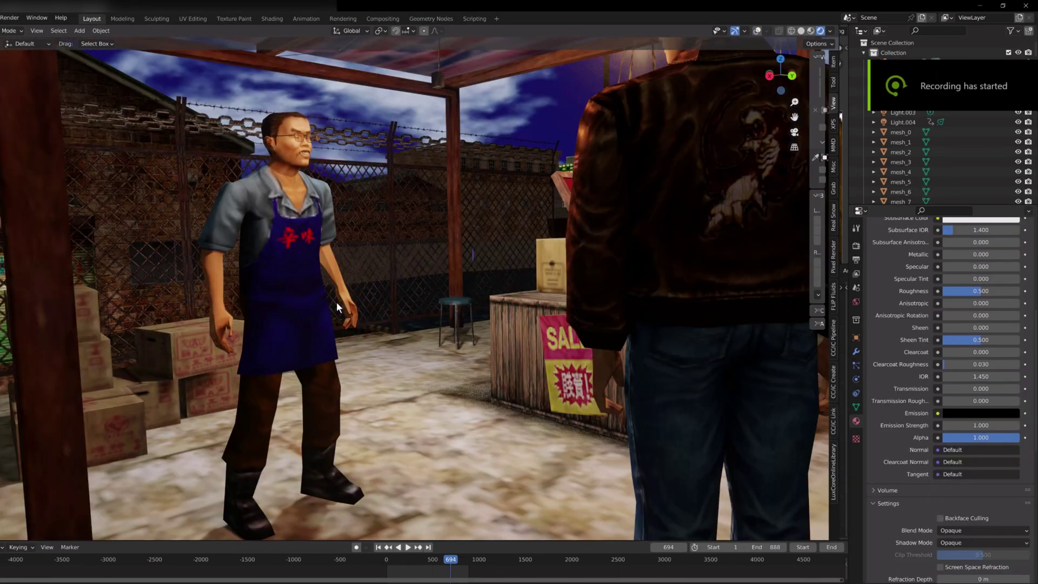
# Step: Start a new General scene, delete the default cube and widen the 3D viewport
pyautogui.click(1, 18)
pyautogui.moveTo(38, 30)
pyautogui.click(99, 31)
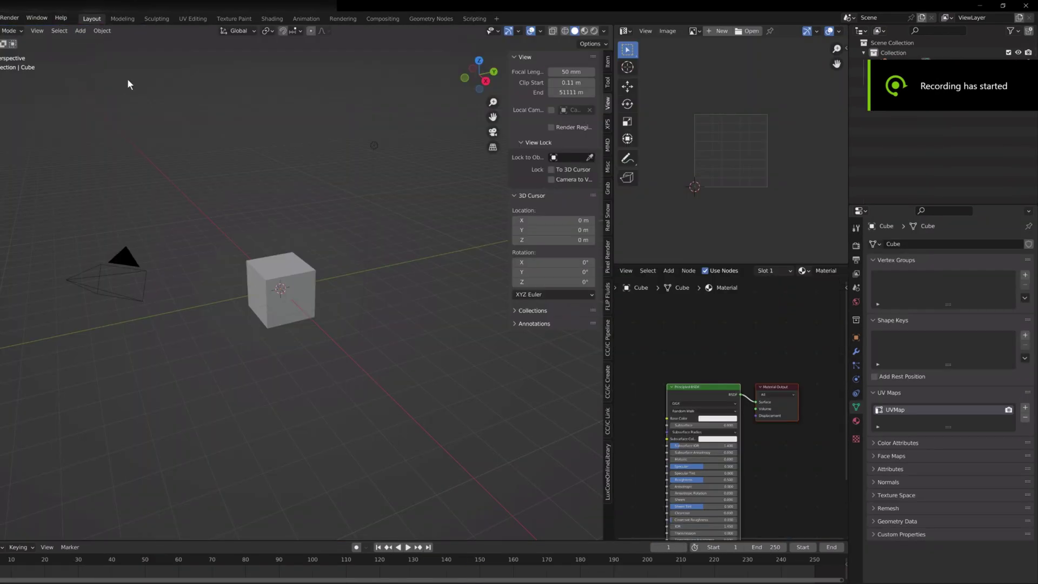
pyautogui.press('Delete')
pyautogui.moveTo(612, 216); pyautogui.dragTo(839, 216)
# Step: Import the exported vendor FBX into the new scene
pyautogui.click(2, 18)
pyautogui.moveTo(2, 152)
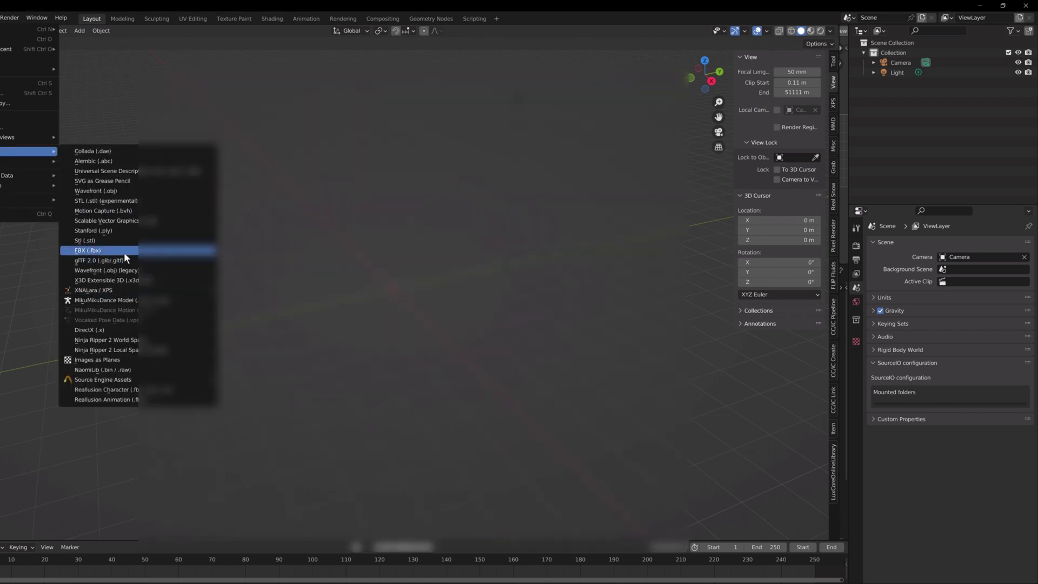
pyautogui.click(92, 250)
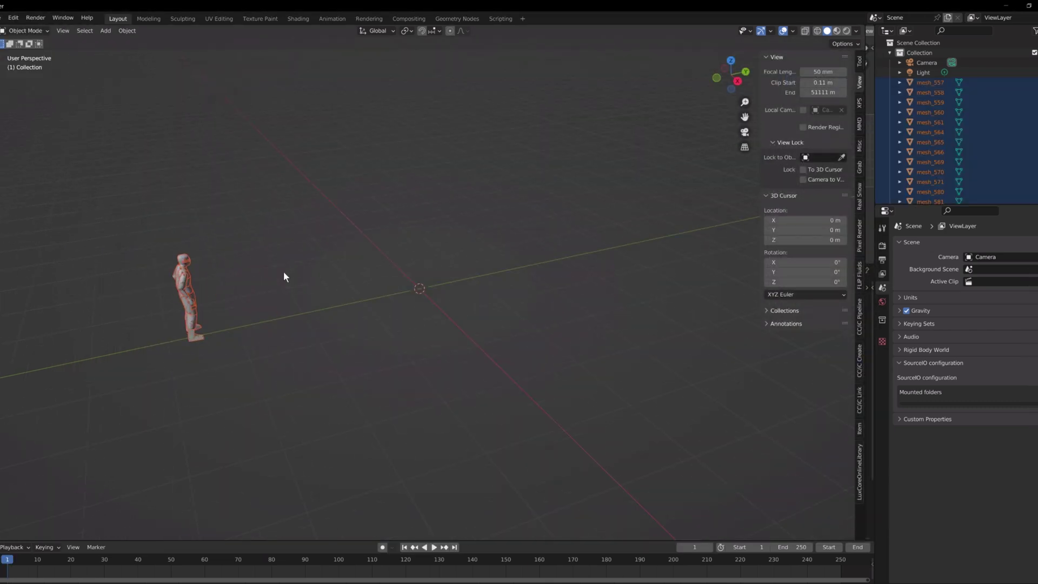
# Step: Move the imported vendor to the world origin so that his feet rest on the ground grid
pyautogui.moveTo(235, 267); pyautogui.dragTo(449, 264)
pyautogui.scroll(3, 449, 265)
pyautogui.moveTo(450, 265); pyautogui.dragTo(306, 245, button='middle')
pyautogui.scroll(-2, 306, 246)
pyautogui.moveTo(637, 306); pyautogui.dragTo(645, 181)
pyautogui.moveTo(607, 213); pyautogui.dragTo(367, 245)
pyautogui.scroll(2, 367, 245)
pyautogui.moveTo(366, 245); pyautogui.dragTo(316, 171, button='middle')
pyautogui.press('g')
pyautogui.press('z')
pyautogui.moveTo(415, 154); pyautogui.dragTo(414, 149)
pyautogui.moveTo(379, 190); pyautogui.dragTo(361, 192)
pyautogui.moveTo(361, 193); pyautogui.dragTo(317, 205, button='middle')
pyautogui.moveTo(363, 183); pyautogui.dragTo(368, 184)
pyautogui.moveTo(308, 219); pyautogui.dragTo(380, 227, button='middle')
pyautogui.scroll(5, 379, 227)
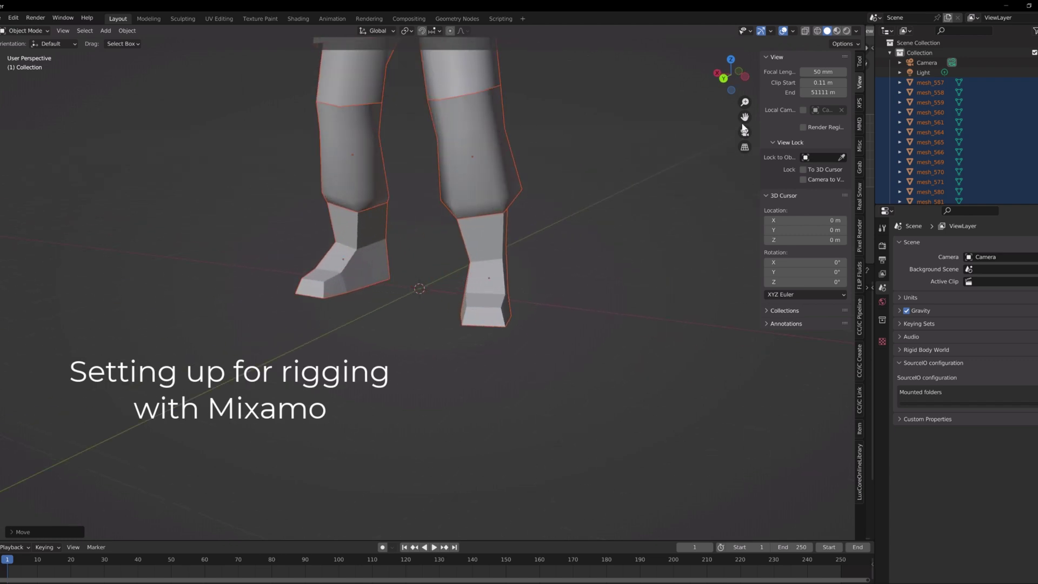
# Step: Show the vendor in Material Preview and set the head material's blend mode to Alpha Hashed
pyautogui.keyDown('shift'); pyautogui.moveTo(681, 81); pyautogui.dragTo(520, 324, button='middle'); pyautogui.keyUp('shift')
pyautogui.scroll(-2, 520, 167)
pyautogui.moveTo(411, 129); pyautogui.dragTo(447, 129, button='middle')
pyautogui.scroll(-2, 447, 129)
pyautogui.click(836, 31)
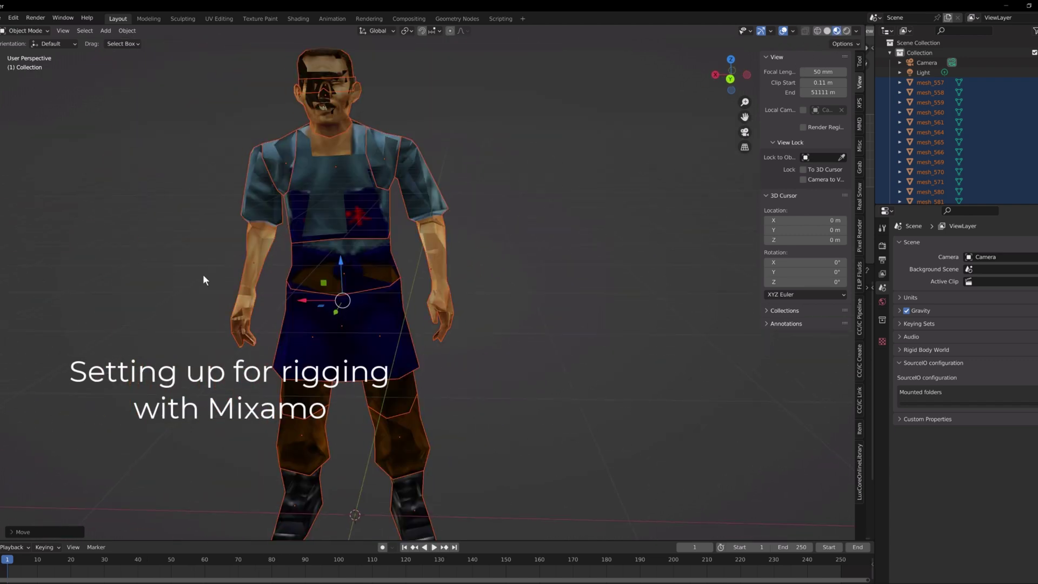
pyautogui.click(324, 92)
pyautogui.click(882, 421)
pyautogui.scroll(-10, 918, 465)
pyautogui.click(997, 530)
pyautogui.click(997, 497)
# Step: Set the blend mode of the torso, trouser and boot materials to Alpha Hashed
pyautogui.click(336, 220)
pyautogui.click(984, 529)
pyautogui.click(987, 497)
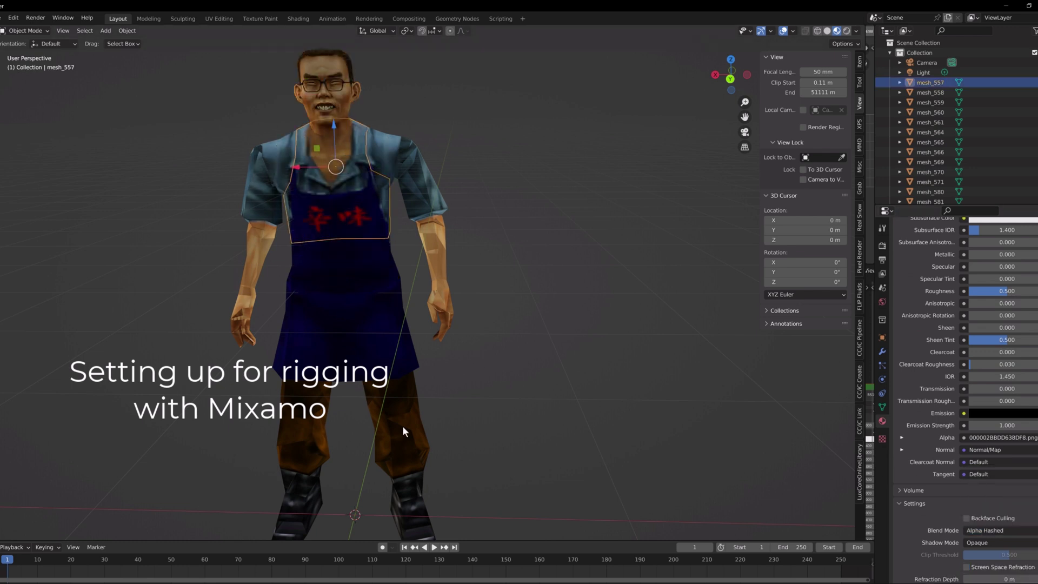
pyautogui.click(396, 432)
pyautogui.click(979, 526)
pyautogui.click(985, 498)
pyautogui.click(414, 493)
pyautogui.click(980, 530)
pyautogui.click(988, 500)
# Step: Set the blend mode of both materials on the vendor's left arm to Alpha Hashed
pyautogui.click(444, 273)
pyautogui.click(986, 517)
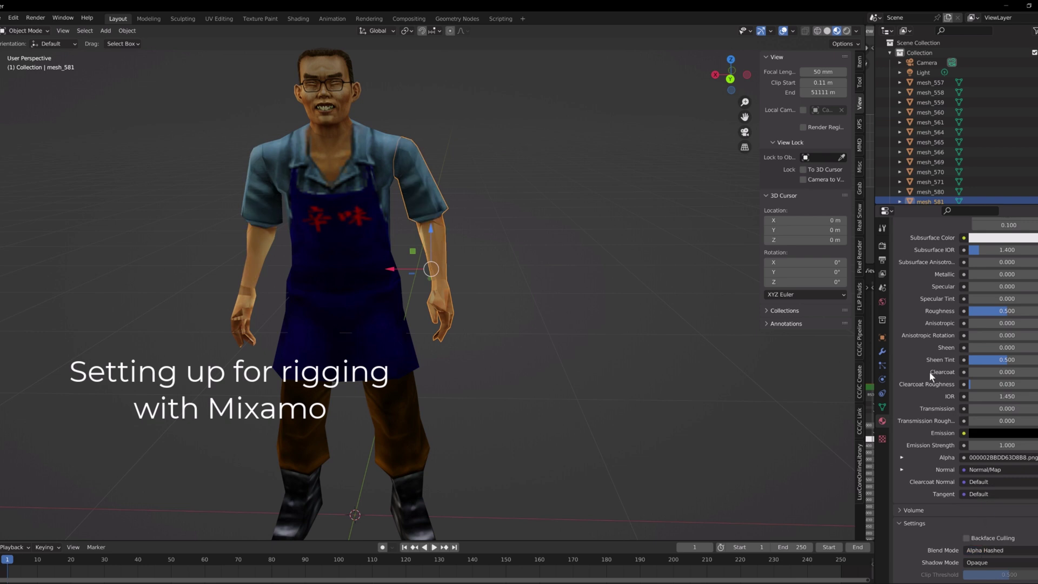
pyautogui.scroll(10, 927, 372)
pyautogui.click(929, 254)
pyautogui.scroll(-9, 931, 378)
pyautogui.scroll(-1, 932, 489)
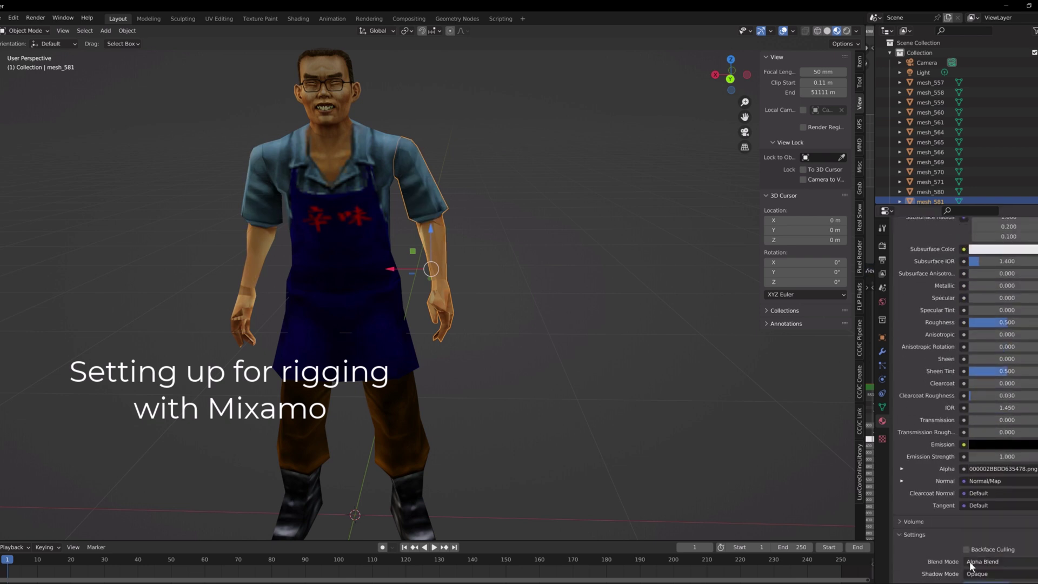
pyautogui.click(987, 527)
pyautogui.scroll(3, 466, 333)
# Step: Set the blend mode of the lower apron's material to Alpha Hashed
pyautogui.click(346, 346)
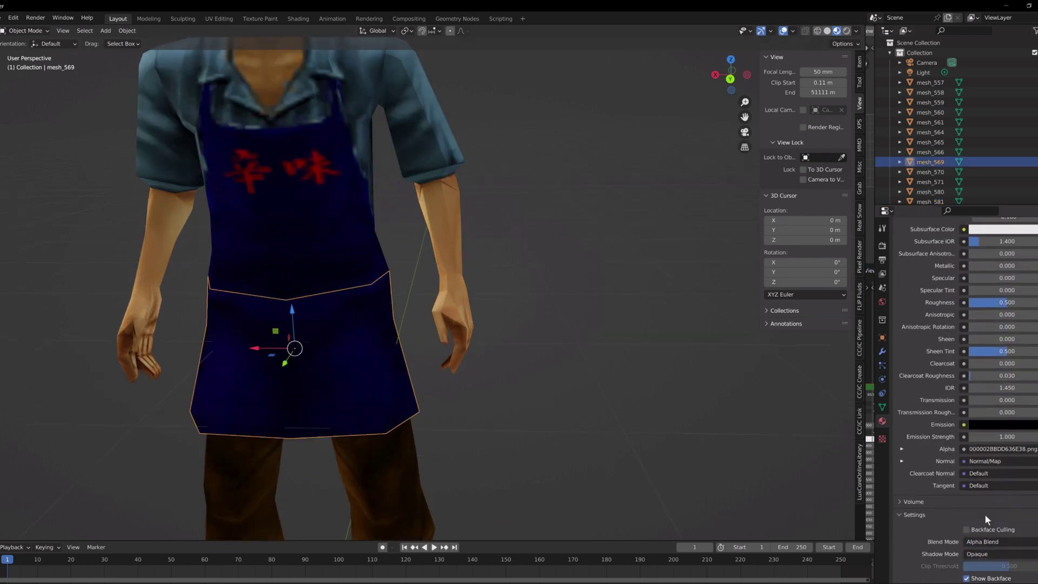
pyautogui.scroll(-4, 544, 404)
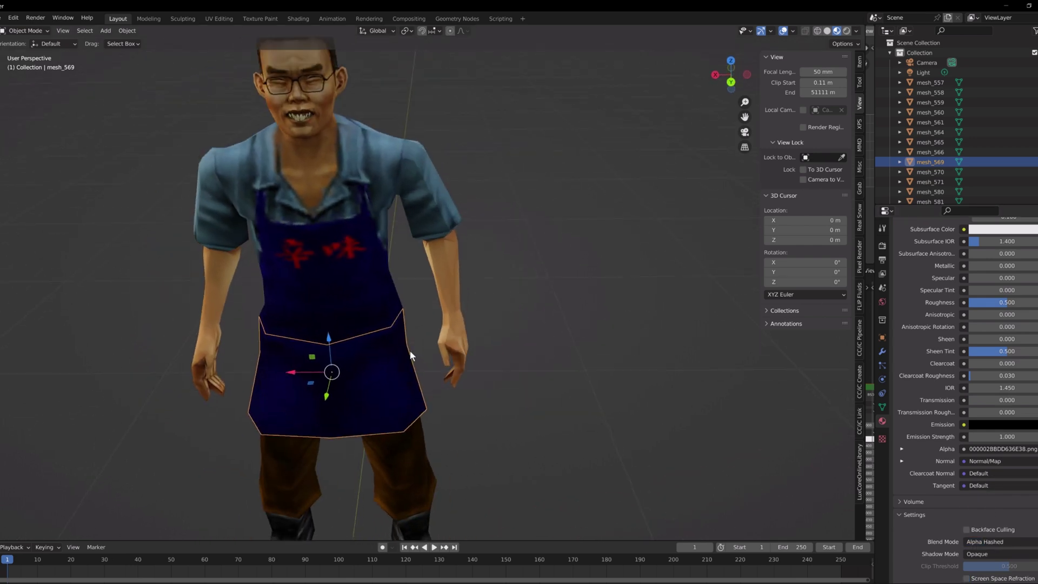
pyautogui.click(314, 76)
# Step: Apply Shade Smooth to the vendor's left and right arm meshes
pyautogui.moveTo(532, 324); pyautogui.dragTo(516, 316, button='middle')
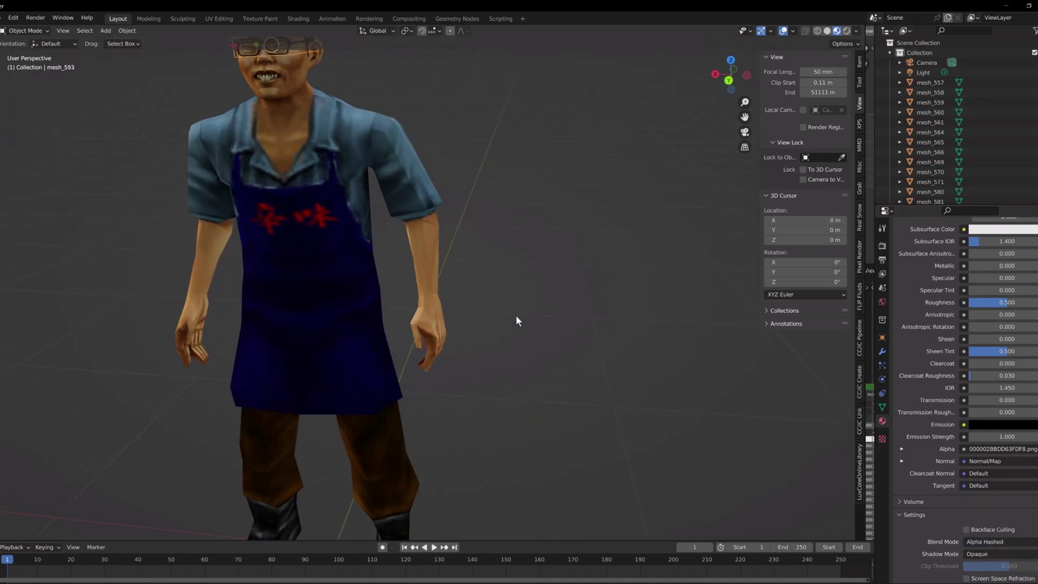
pyautogui.click(438, 331)
pyautogui.rightClick(438, 331)
pyautogui.click(439, 332)
pyautogui.click(201, 301)
pyautogui.rightClick(201, 301)
pyautogui.click(200, 301)
# Step: Open the right arm and shoulder meshes together in Edit Mode and select the lower sleeve, forearm and hand vertices
pyautogui.moveTo(173, 294); pyautogui.dragTo(270, 274, button='middle')
pyautogui.keyDown('shift'); pyautogui.moveTo(530, 98); pyautogui.dragTo(586, 226, button='middle'); pyautogui.keyUp('shift')
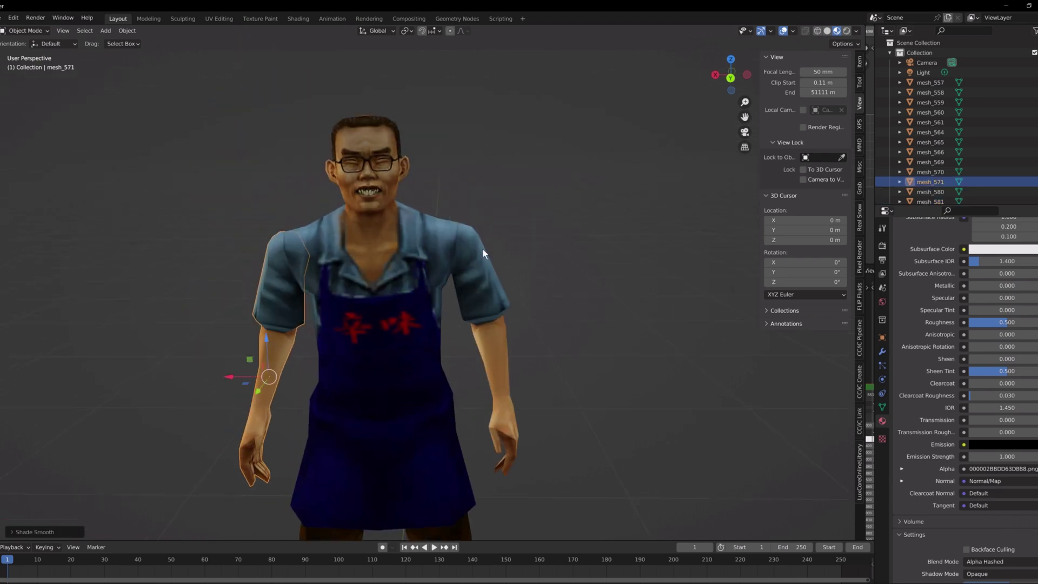
pyautogui.moveTo(471, 253); pyautogui.dragTo(481, 236, button='middle')
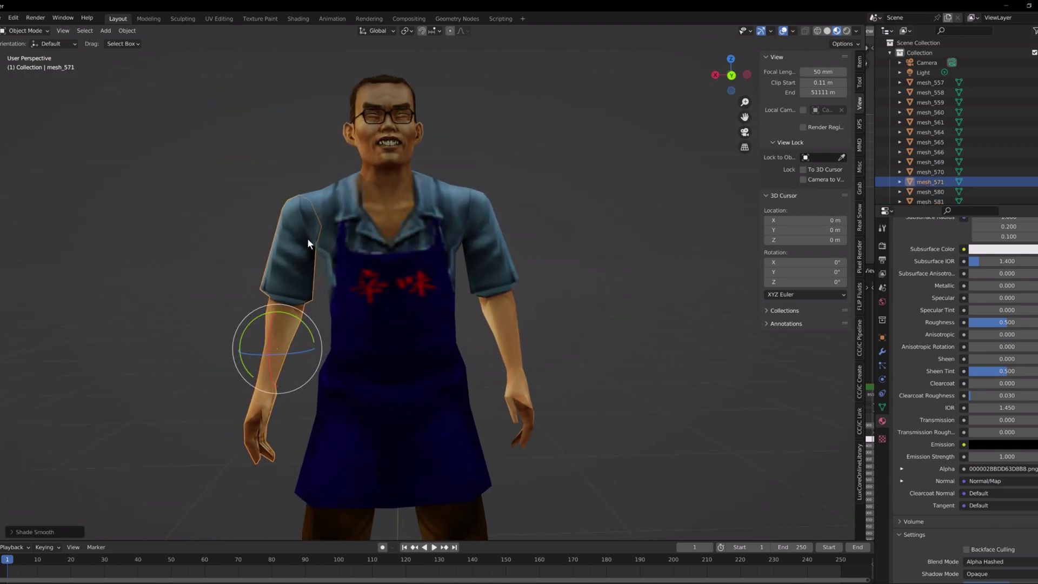
pyautogui.keyDown('shift'); pyautogui.click(328, 216); pyautogui.keyUp('shift')
pyautogui.click(26, 31)
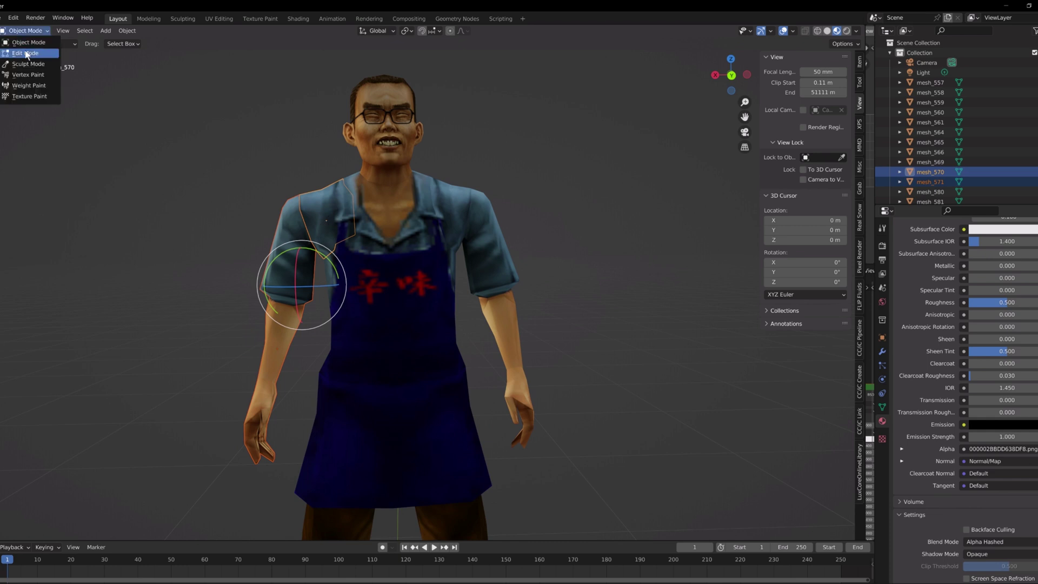
pyautogui.click(21, 50)
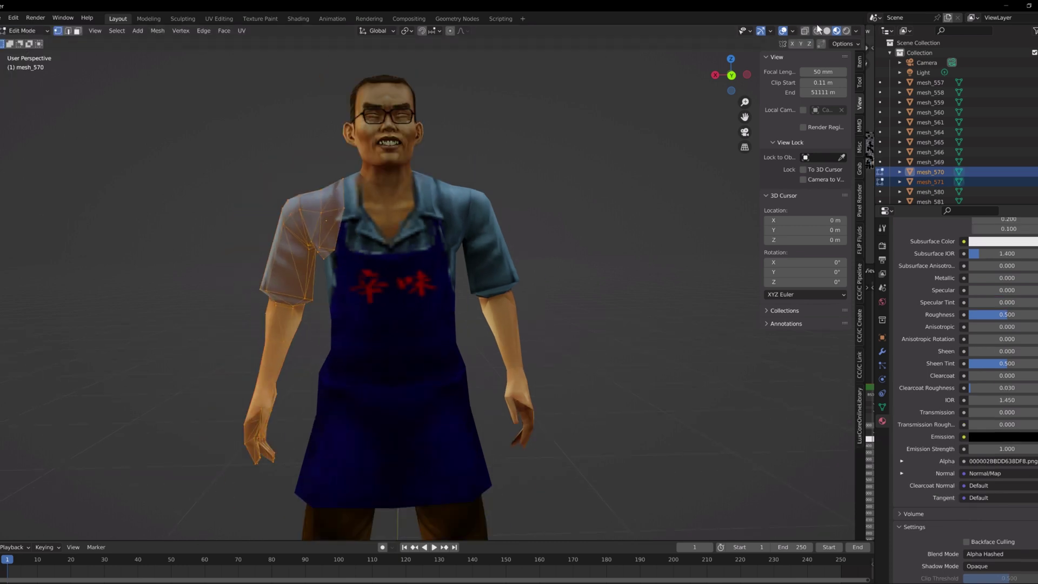
pyautogui.moveTo(379, 493); pyautogui.dragTo(209, 270)
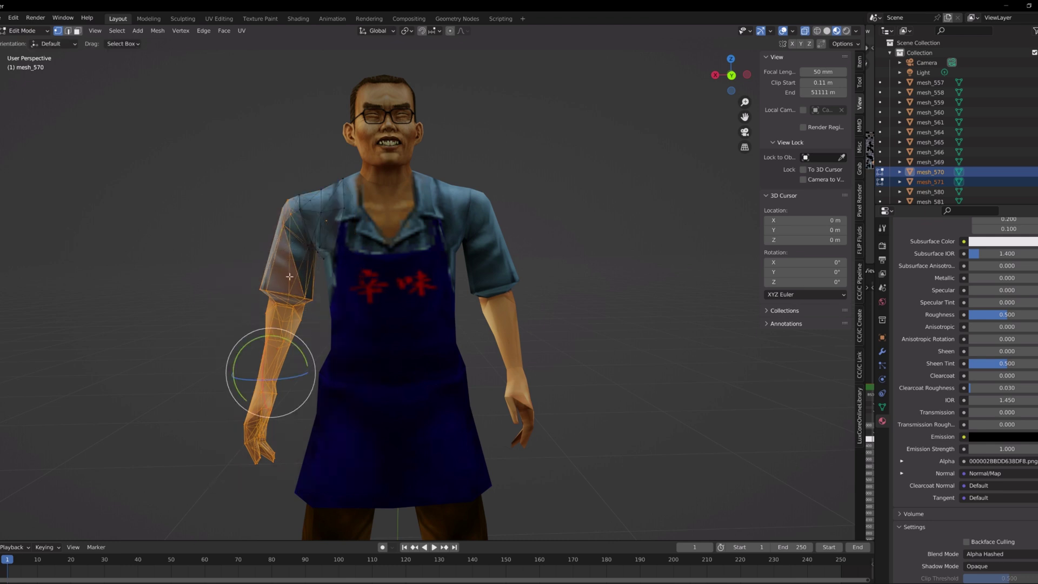
# Step: Rotate the right arm's selected vertices outward, move them up and away from the body, and return to Object Mode
pyautogui.moveTo(302, 355); pyautogui.dragTo(91, 174)
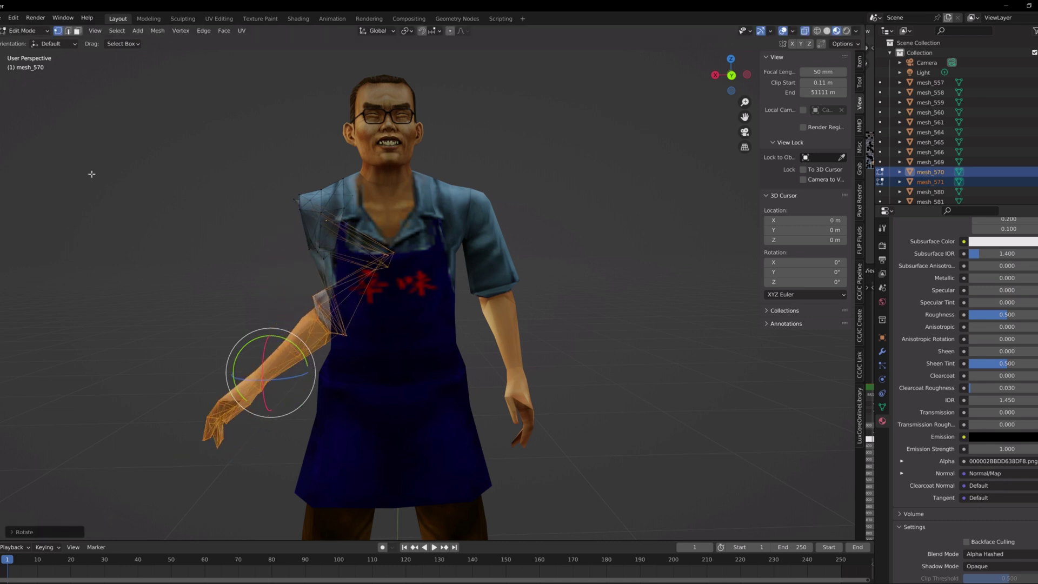
pyautogui.moveTo(269, 330); pyautogui.dragTo(270, 276)
pyautogui.moveTo(239, 318); pyautogui.dragTo(149, 318)
pyautogui.click(137, 197)
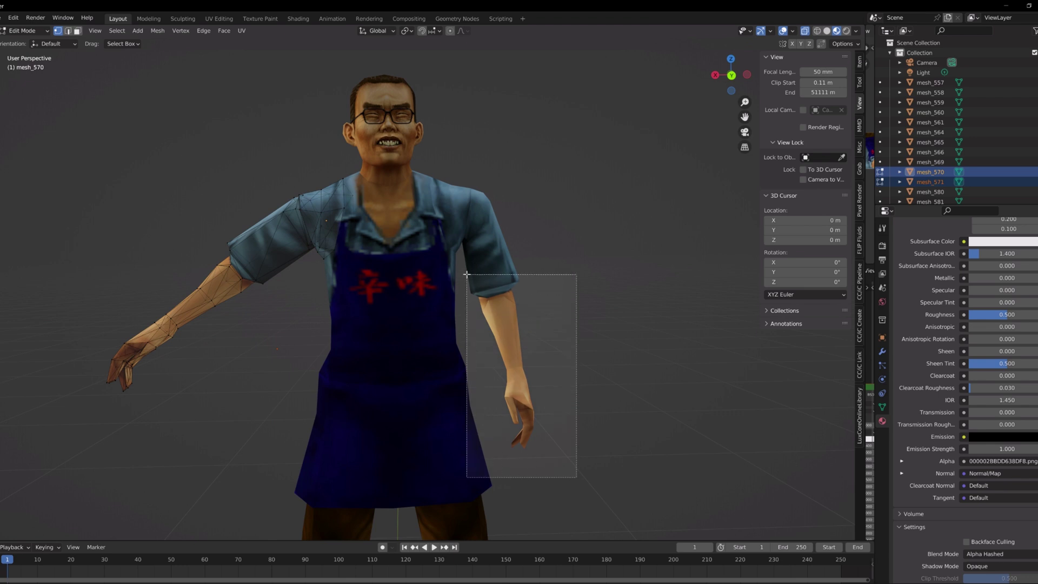
pyautogui.press('Tab')
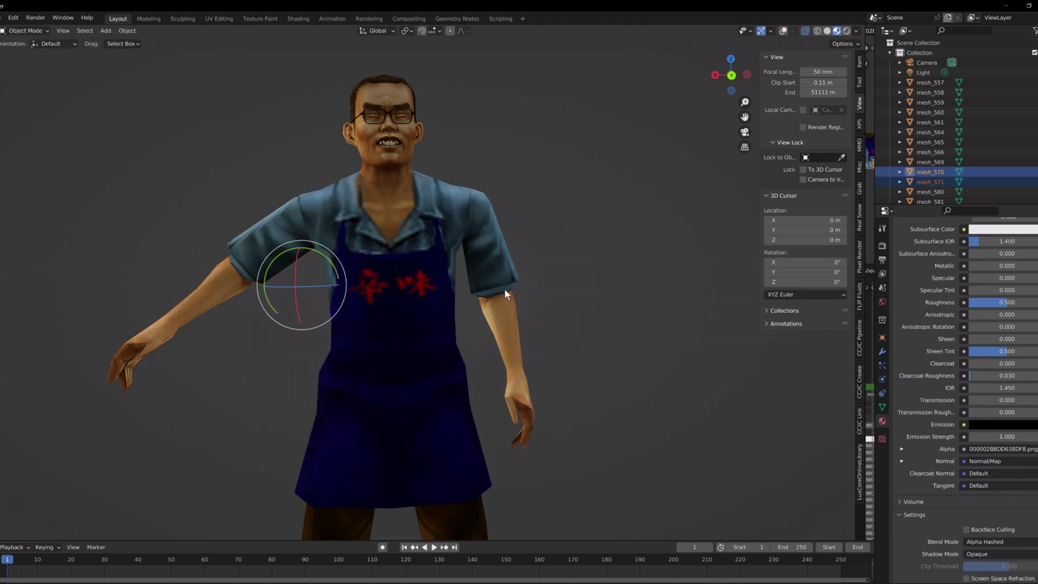
# Step: Open the left arm and shoulder meshes together in Edit Mode and select the lower sleeve, forearm and hand with overlays hidden
pyautogui.click(506, 287)
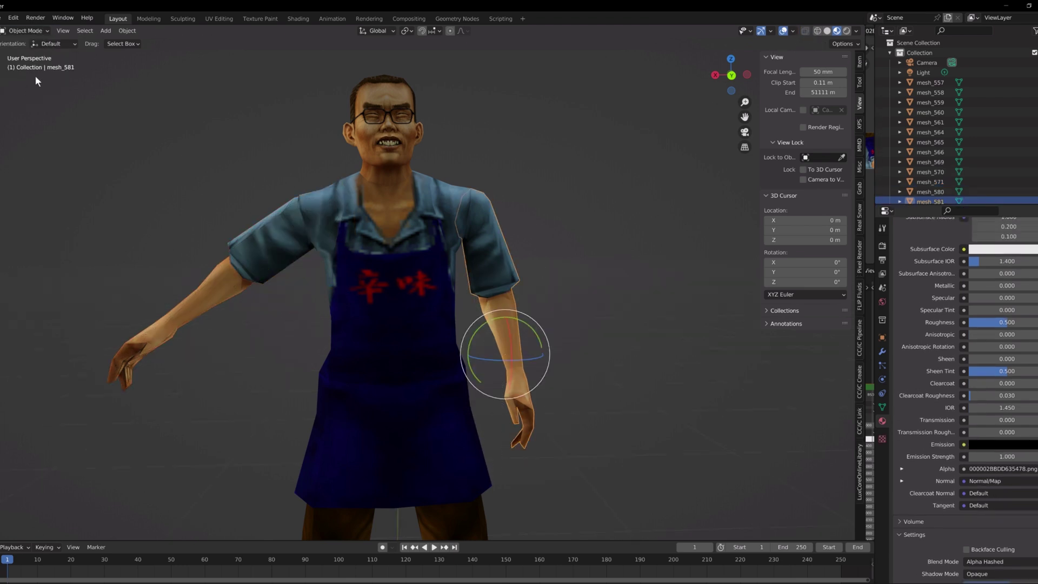
pyautogui.keyDown('shift'); pyautogui.click(458, 190); pyautogui.keyUp('shift')
pyautogui.click(27, 30)
pyautogui.click(24, 55)
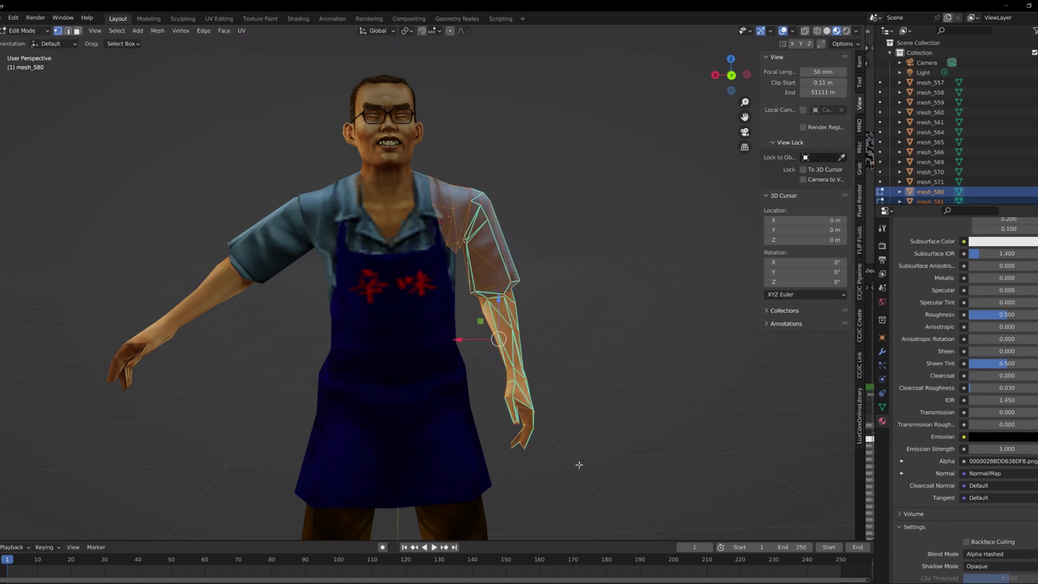
pyautogui.moveTo(583, 483); pyautogui.dragTo(460, 263)
pyautogui.keyDown('shift'); pyautogui.moveTo(566, 281); pyautogui.dragTo(478, 203); pyautogui.keyUp('shift')
pyautogui.keyDown('shift'); pyautogui.moveTo(467, 266); pyautogui.dragTo(663, 566); pyautogui.keyUp('shift')
pyautogui.click(782, 31)
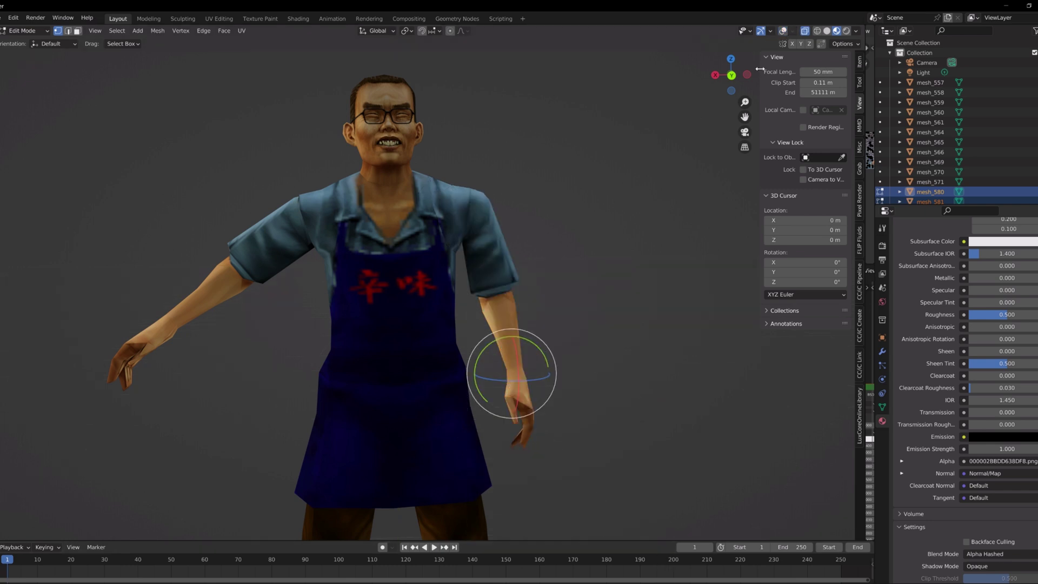
# Step: Rotate and move the left arm's selected vertices up and outward to mirror the right arm's pose, and leave Edit Mode
pyautogui.moveTo(535, 342); pyautogui.dragTo(563, 463)
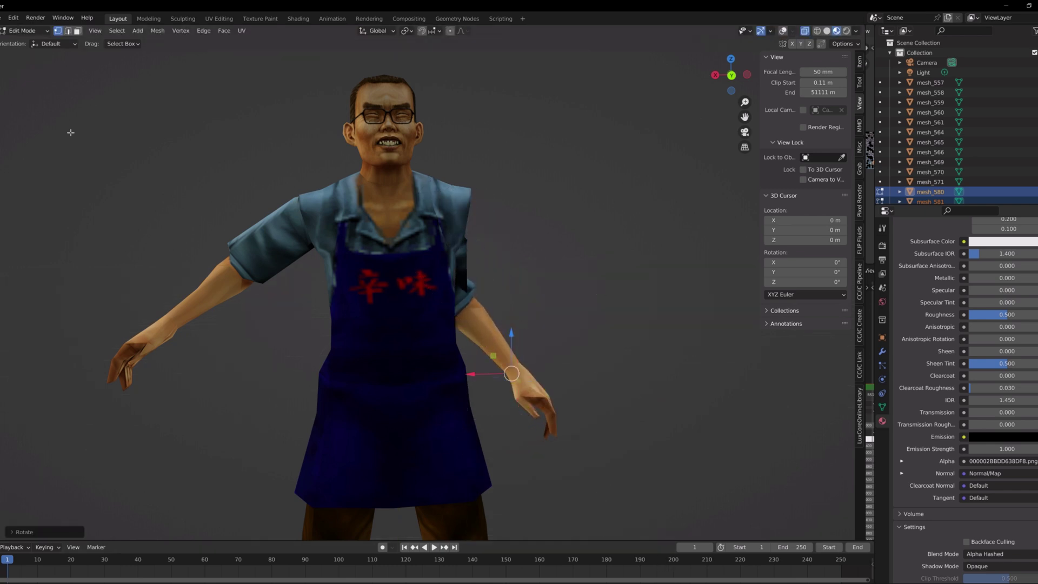
pyautogui.moveTo(513, 334); pyautogui.dragTo(521, 267)
pyautogui.moveTo(473, 323); pyautogui.dragTo(541, 323)
pyautogui.moveTo(577, 282); pyautogui.dragTo(577, 293)
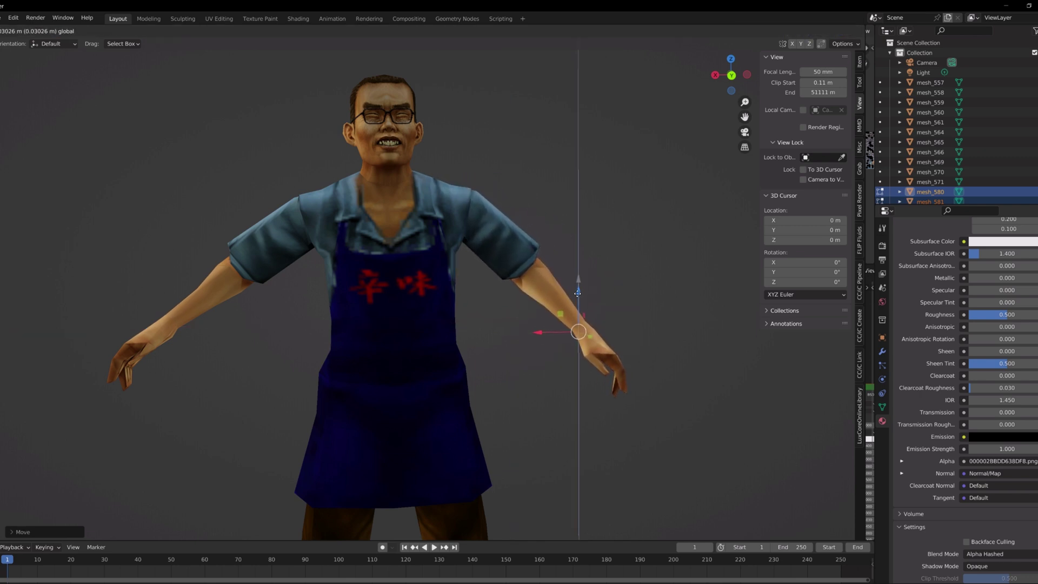
pyautogui.scroll(-5, 299, 389)
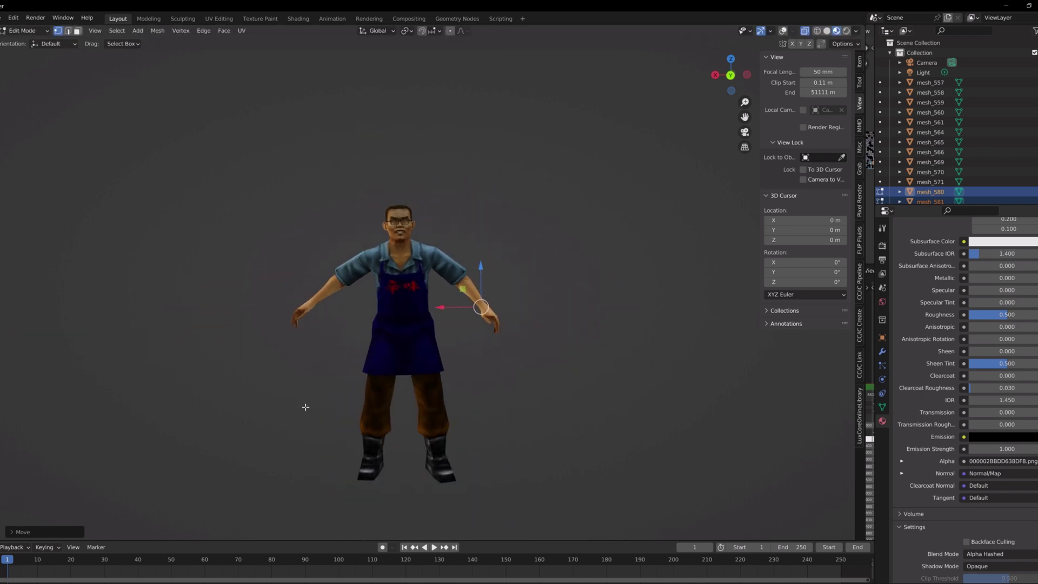
pyautogui.press('Tab')
# Step: Export the posed vendor as an OBJ file
pyautogui.moveTo(341, 176); pyautogui.dragTo(325, 181, button='middle')
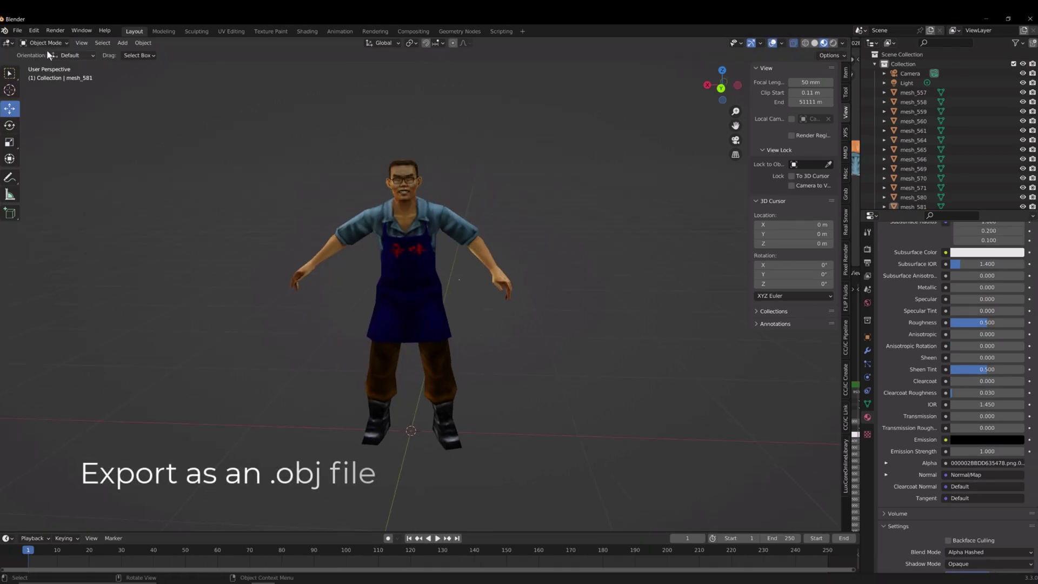
pyautogui.click(17, 31)
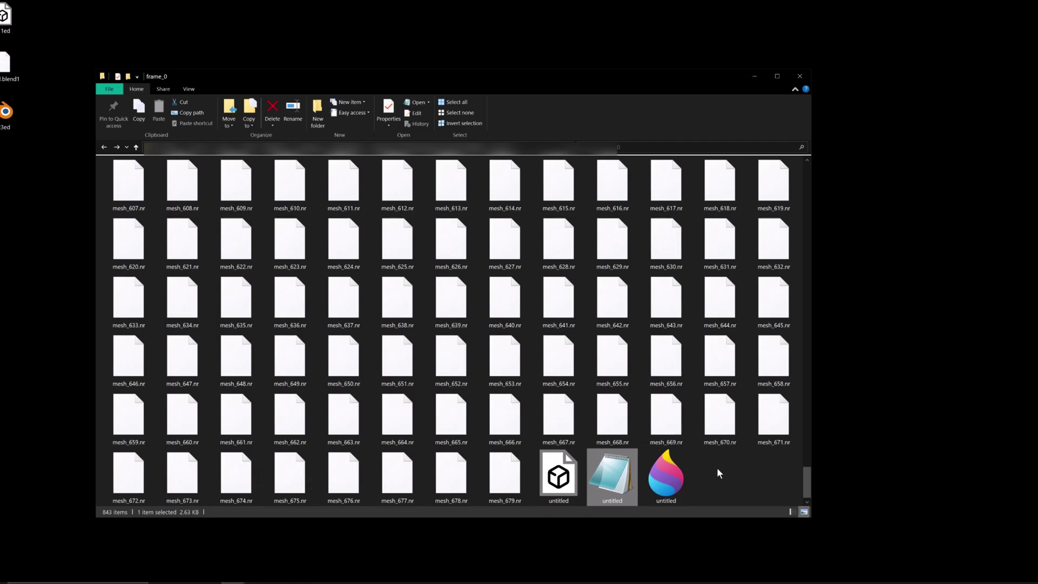
# Step: Switch to the frame_0 folder and set up a ZIP archive named 123 for the exported model files
pyautogui.keyDown('ctrl'); pyautogui.click(670, 483); pyautogui.keyUp('ctrl')
pyautogui.rightClick(614, 486)
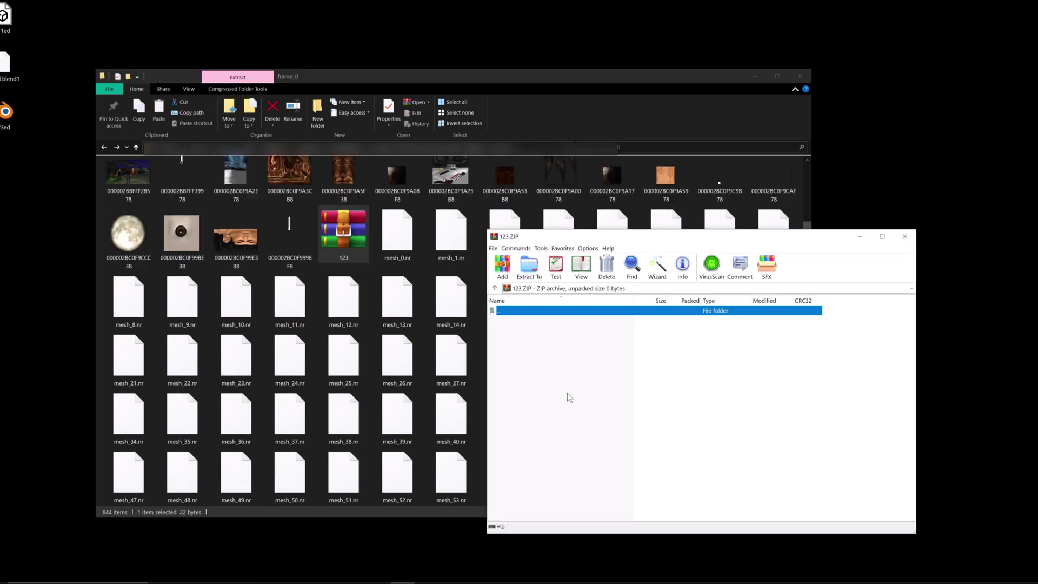
pyautogui.rightClick(566, 394)
pyautogui.click(537, 398)
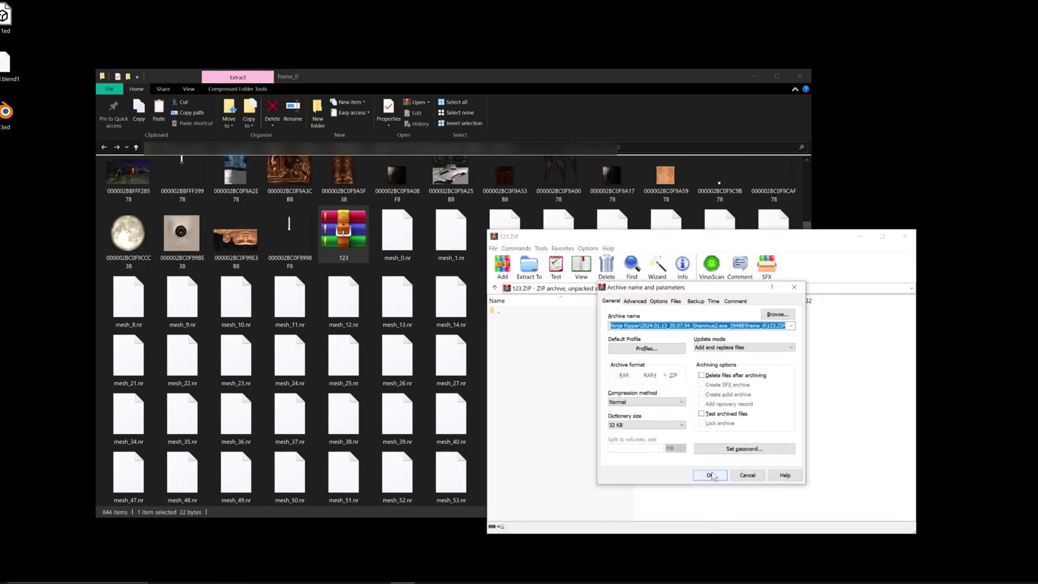
pyautogui.click(708, 474)
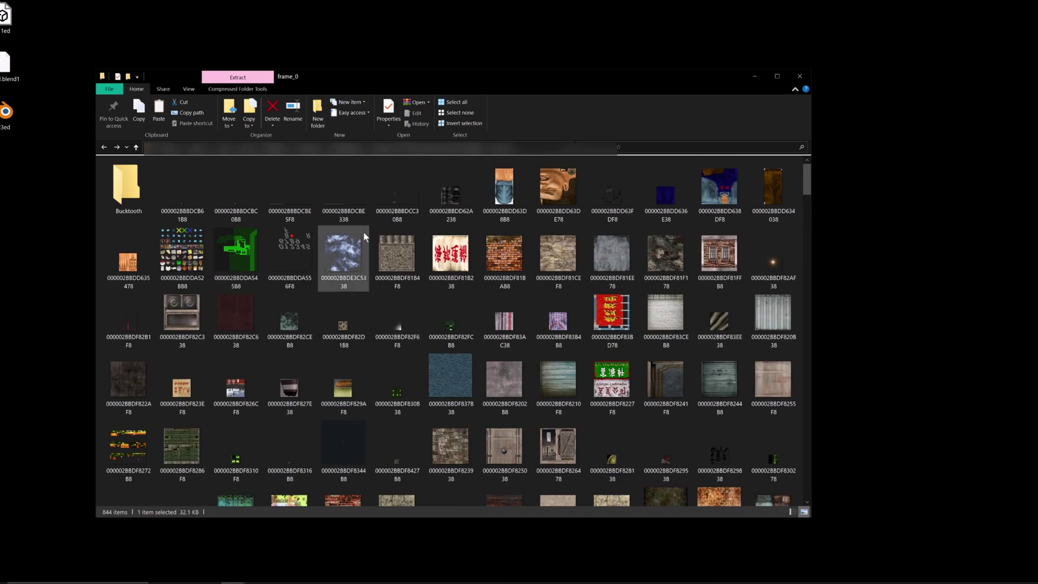
# Step: Select the vendor's texture images in the frame_0 folder
pyautogui.rightClick(316, 173)
pyautogui.moveTo(337, 193)
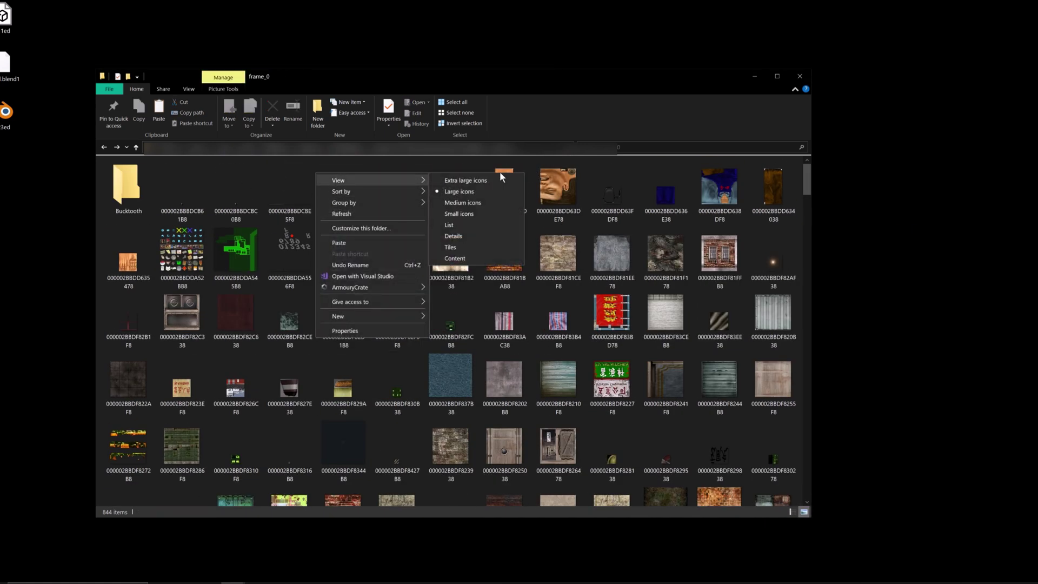
pyautogui.click(500, 178)
pyautogui.click(443, 195)
pyautogui.keyDown('shift'); pyautogui.moveTo(121, 267); pyautogui.dragTo(334, 482); pyautogui.keyUp('shift')
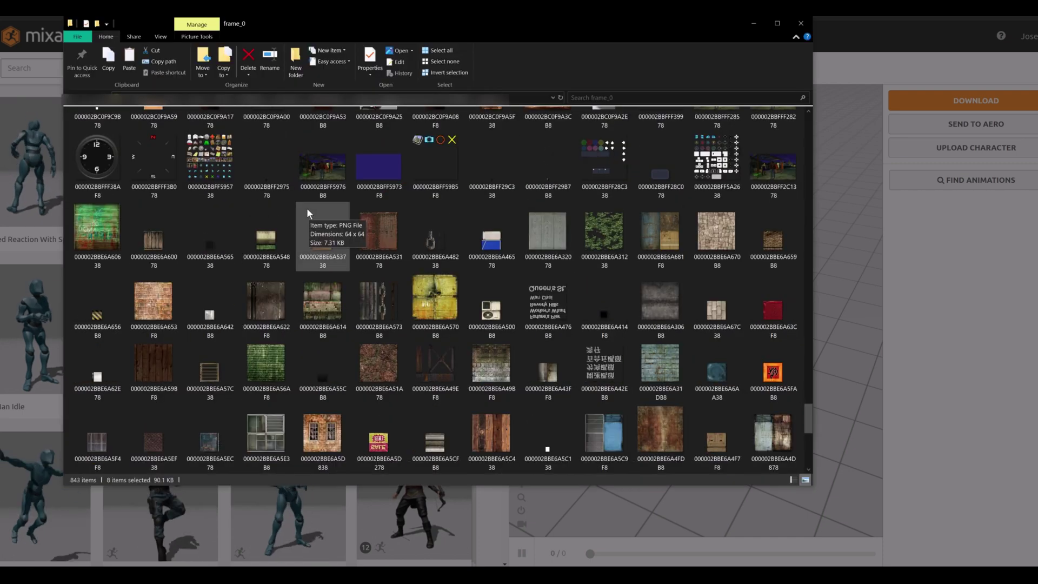
# Step: Find the 123 archive in the frame_0 folder and upload it to Mixamo as a new character
pyautogui.scroll(3, 305, 227)
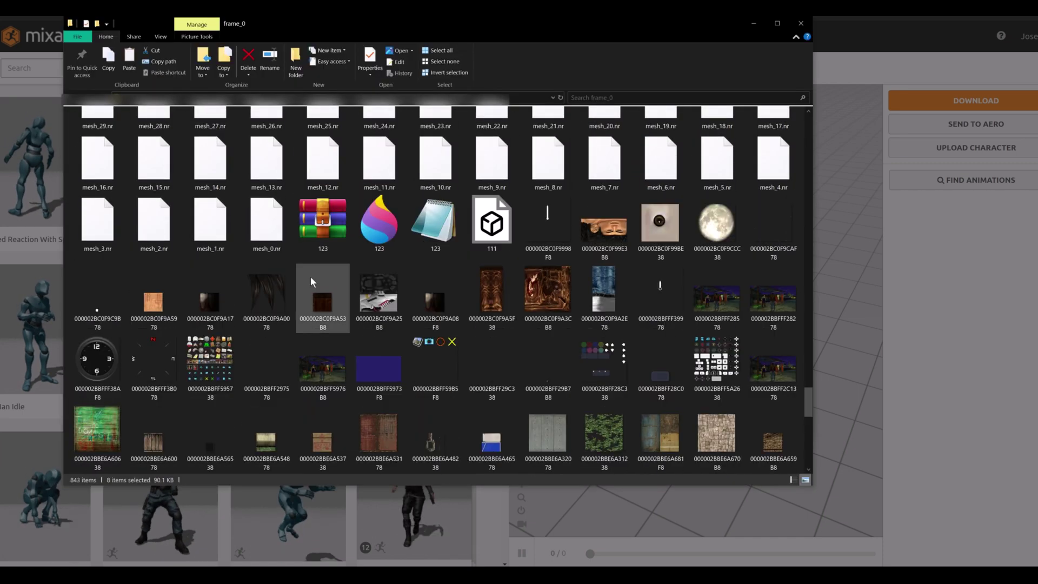
pyautogui.moveTo(433, 30); pyautogui.dragTo(307, 47)
pyautogui.moveTo(198, 238); pyautogui.dragTo(752, 354)
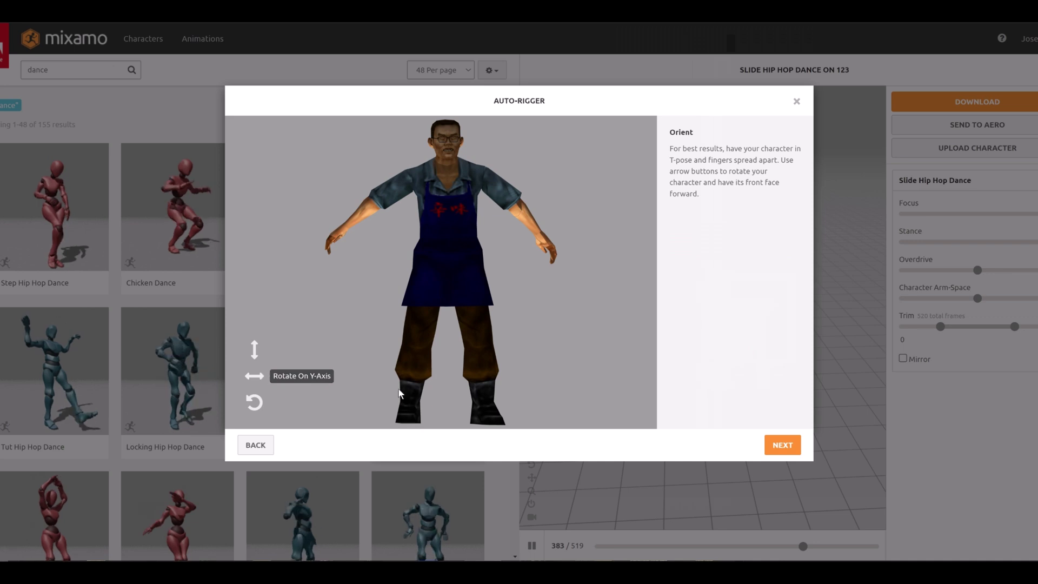
# Step: Auto-rig the vendor with markers on chin, wrists, elbows, knees and groin, using the Standard Skeleton (65), and accept the new character
pyautogui.click(774, 447)
pyautogui.moveTo(293, 273); pyautogui.dragTo(448, 161)
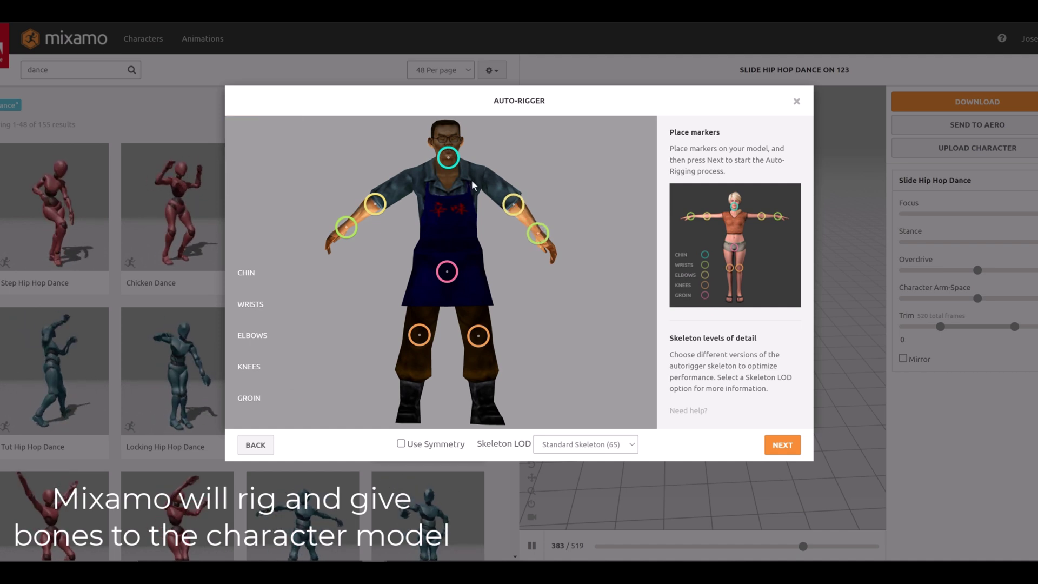
pyautogui.click(783, 451)
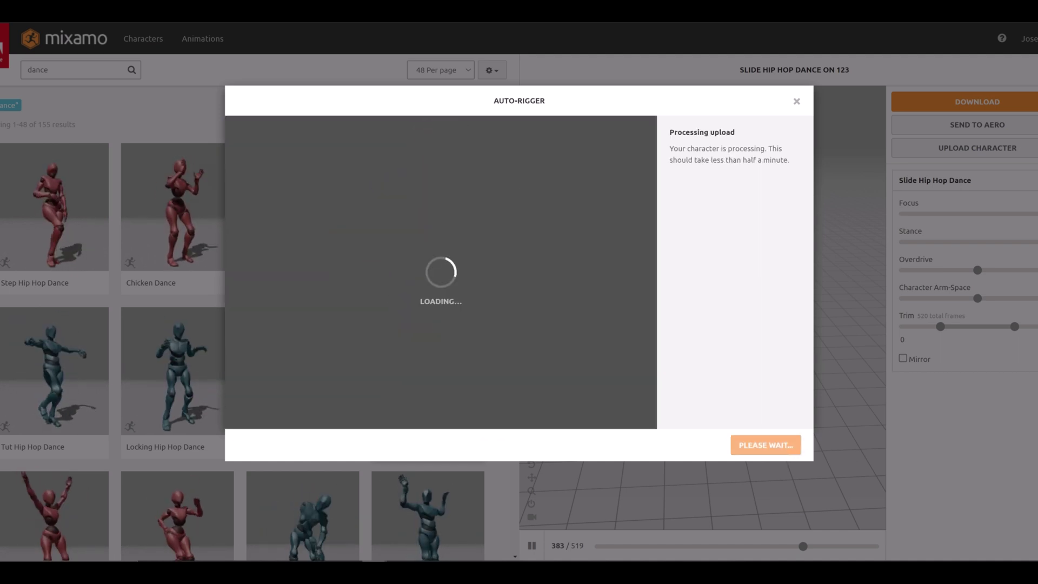
pyautogui.click(782, 445)
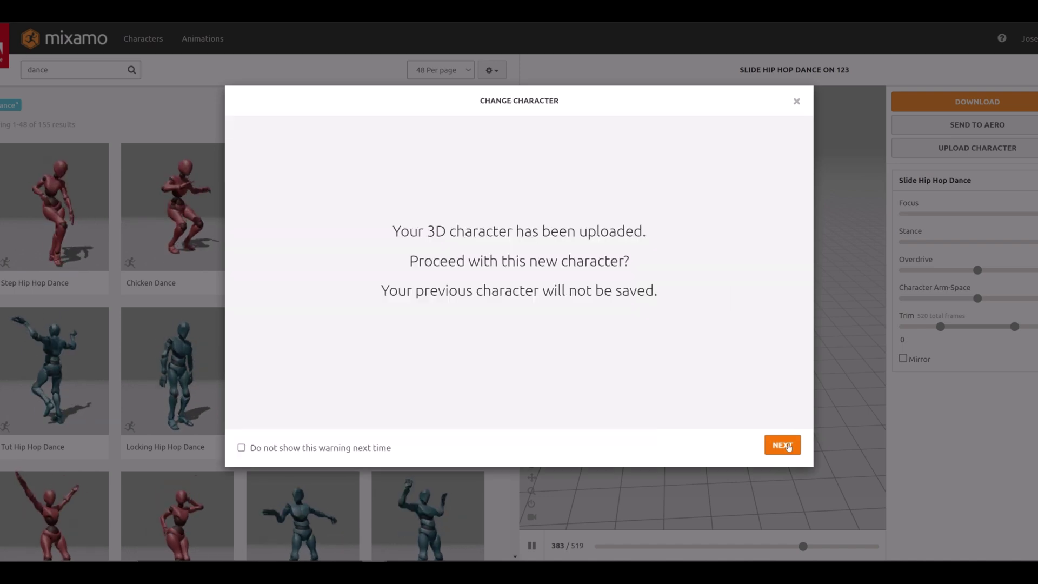
pyautogui.click(783, 443)
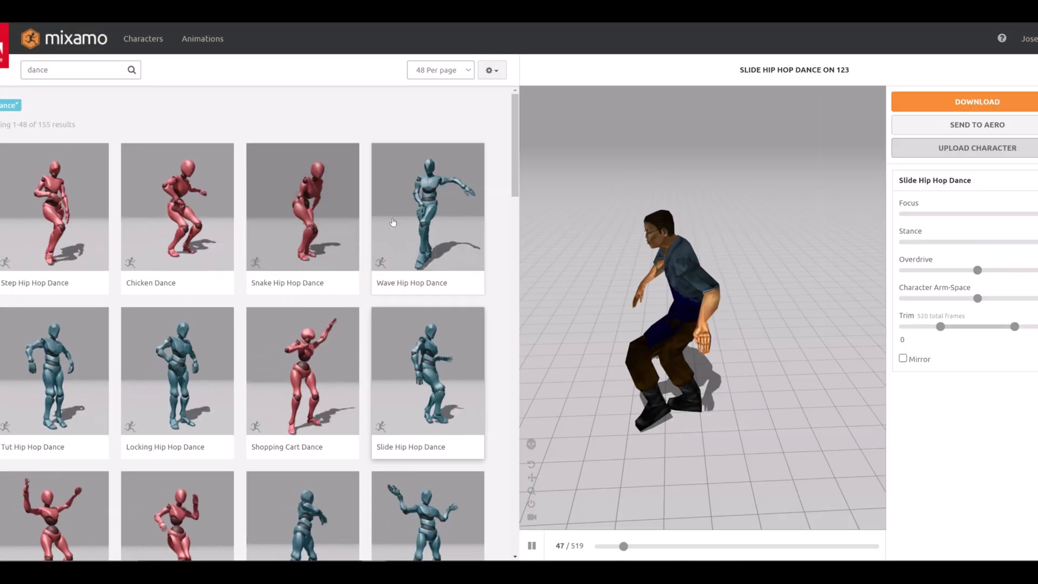
# Step: Apply the Slide Hip Hop Dance animation to the rigged vendor and download the animated character
pyautogui.click(404, 333)
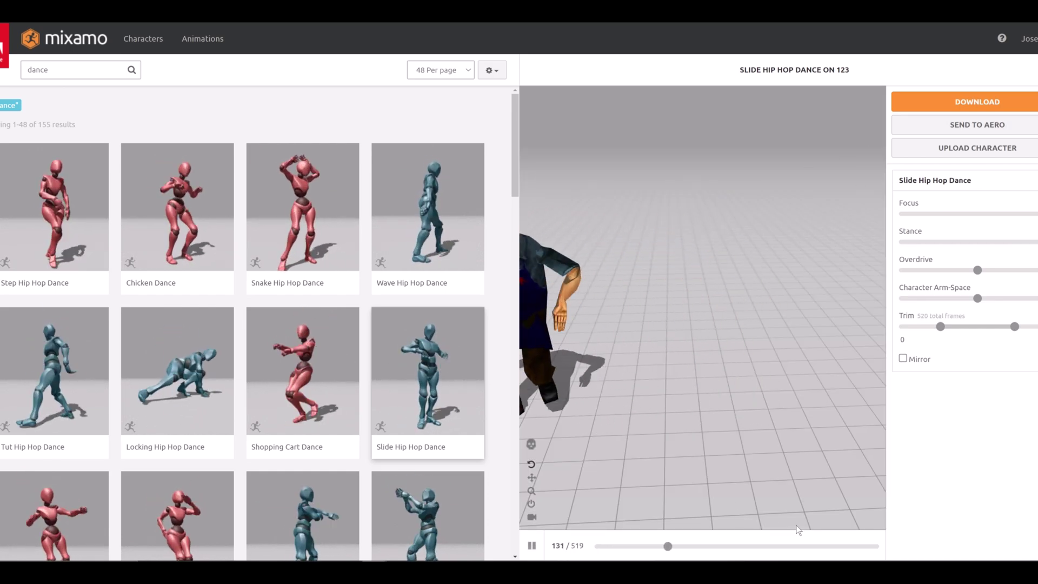
pyautogui.click(975, 102)
pyautogui.click(683, 246)
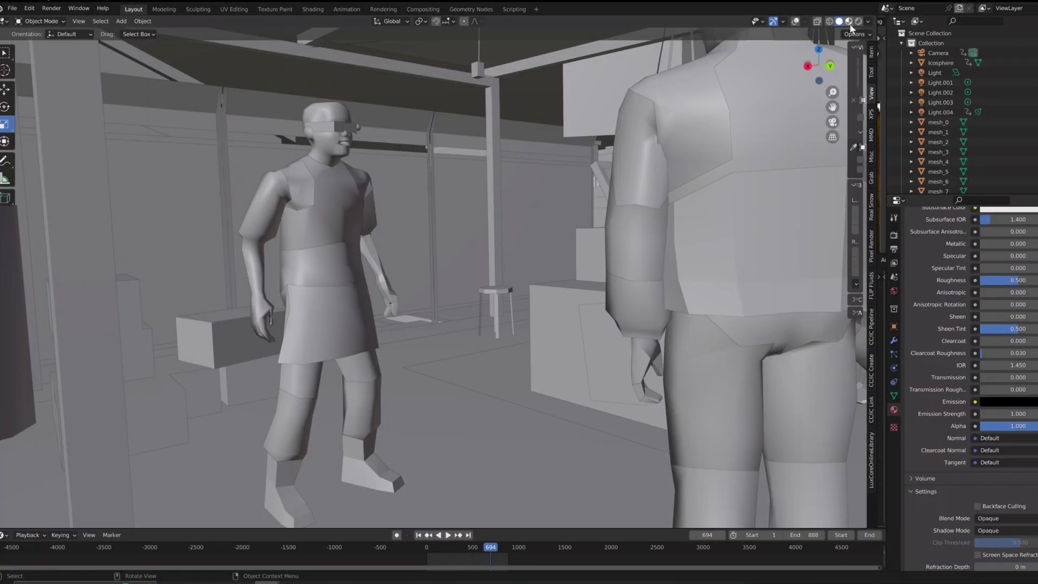
# Step: Switch to the Blender harbour scene, show it in Material Preview with overlays, and delete the old vendor's upper-body meshes
pyautogui.click(849, 21)
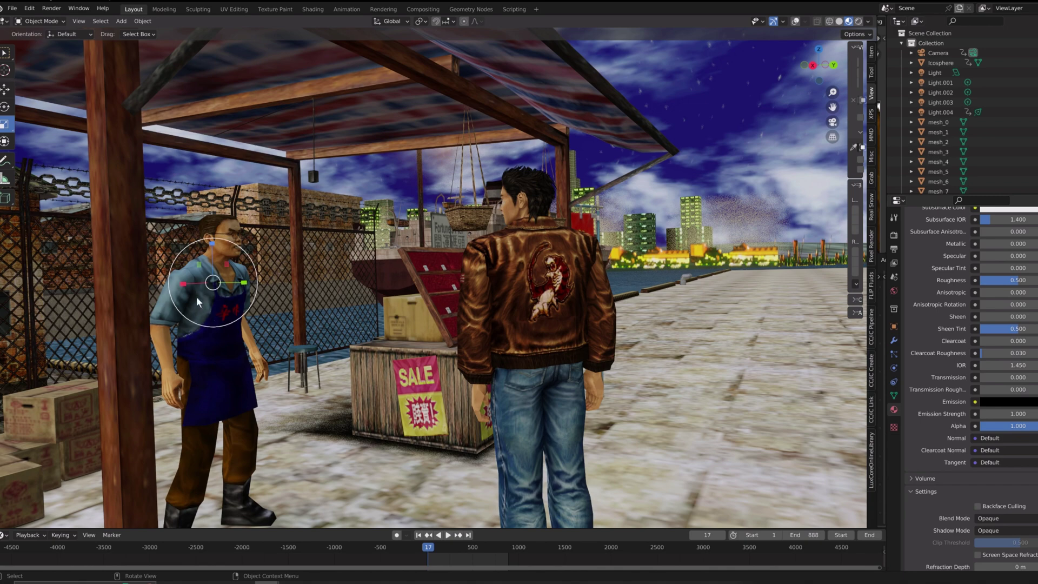
pyautogui.click(794, 21)
pyautogui.keyDown('shift'); pyautogui.moveTo(313, 288); pyautogui.dragTo(232, 378, button='middle'); pyautogui.keyUp('shift')
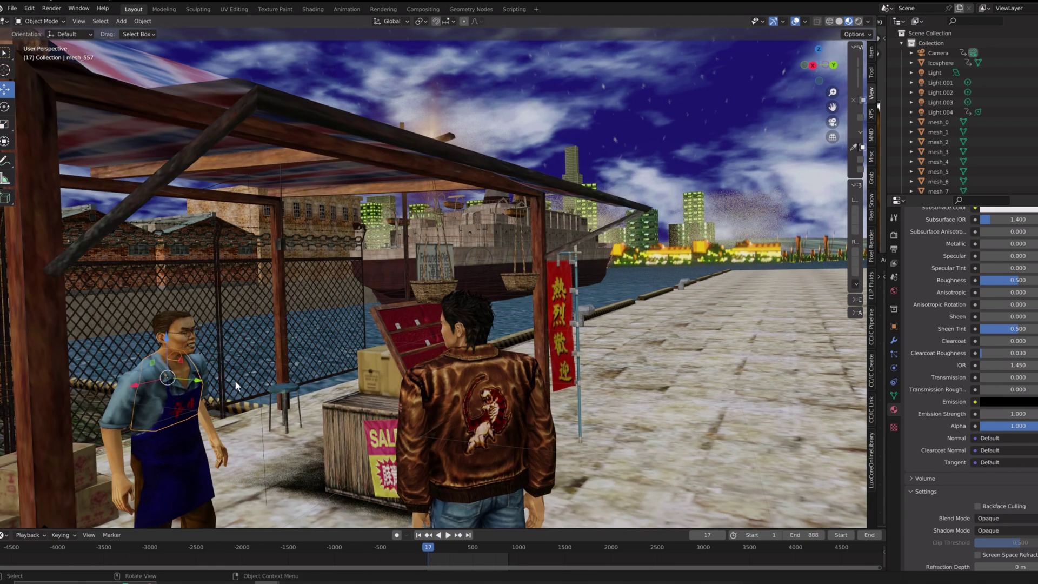
pyautogui.press('Delete')
pyautogui.click(114, 439)
pyautogui.press('Delete')
pyautogui.keyDown('shift'); pyautogui.moveTo(796, 89); pyautogui.dragTo(817, 118, button='middle'); pyautogui.keyUp('shift')
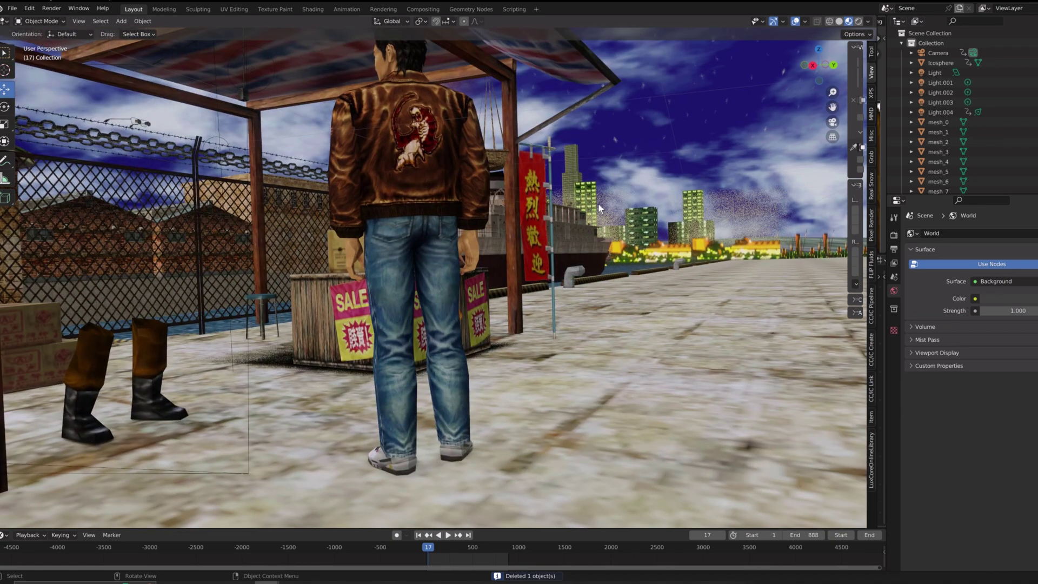
# Step: Import the rigged vendor FBX downloaded from Mixamo into the harbour scene
pyautogui.click(12, 8)
pyautogui.moveTo(46, 139)
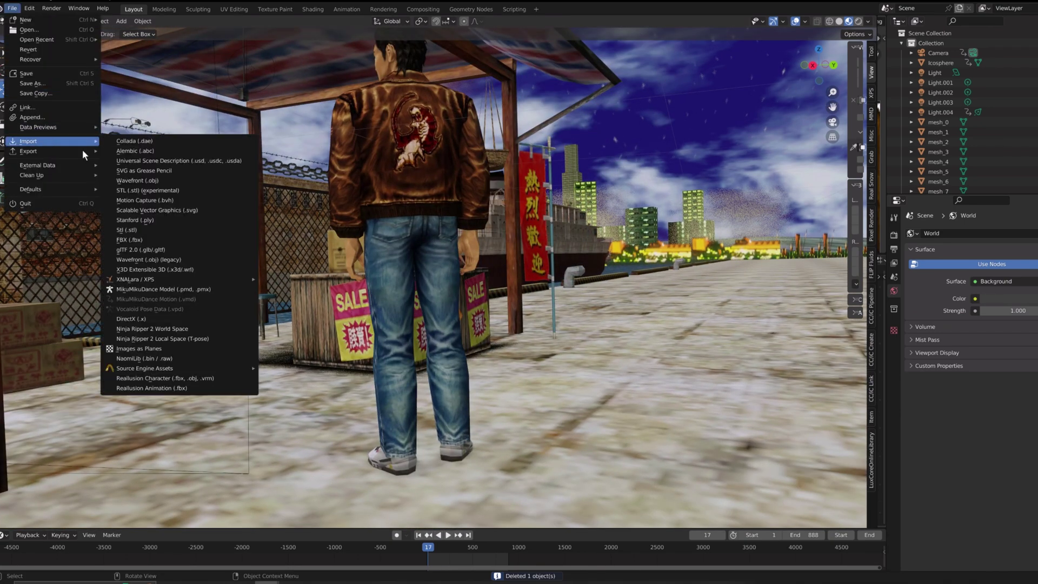
pyautogui.click(135, 240)
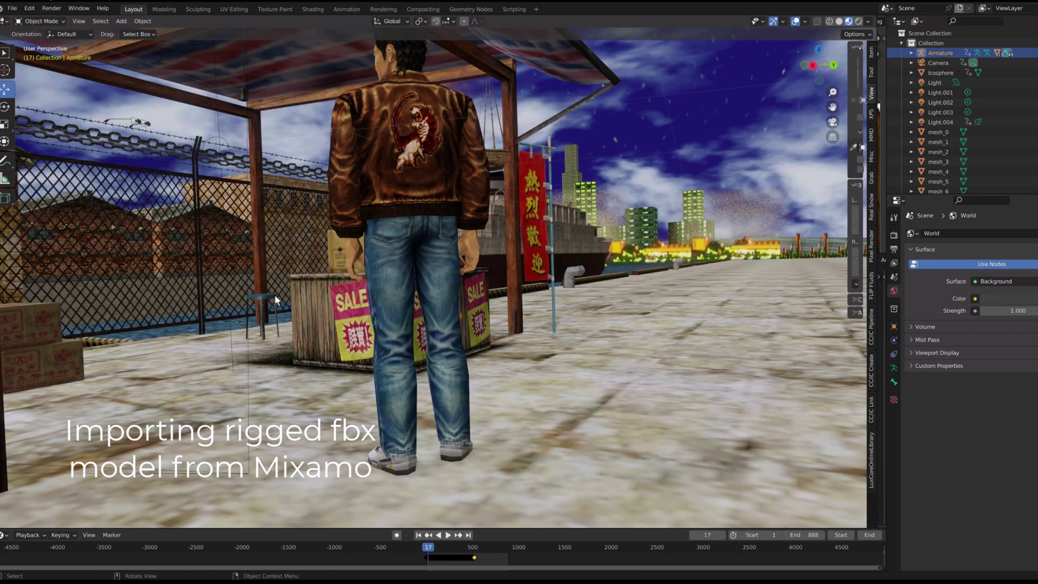
# Step: Enlarge the imported vendor armature, adjust its height to the ground, and move it beneath the market stall's awning
pyautogui.moveTo(834, 95); pyautogui.dragTo(489, 265)
pyautogui.press('s')
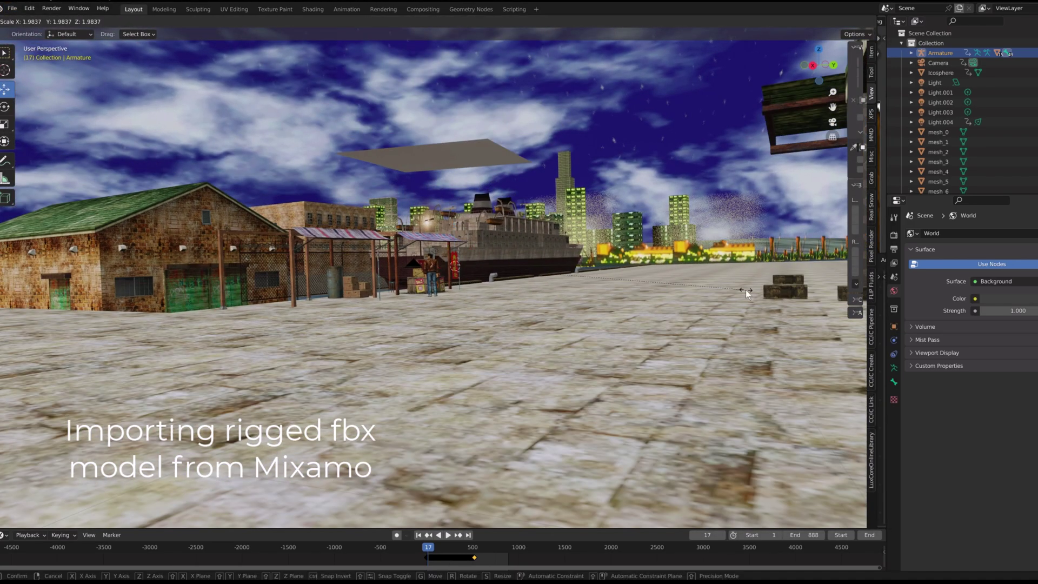
pyautogui.press('g')
pyautogui.press('z')
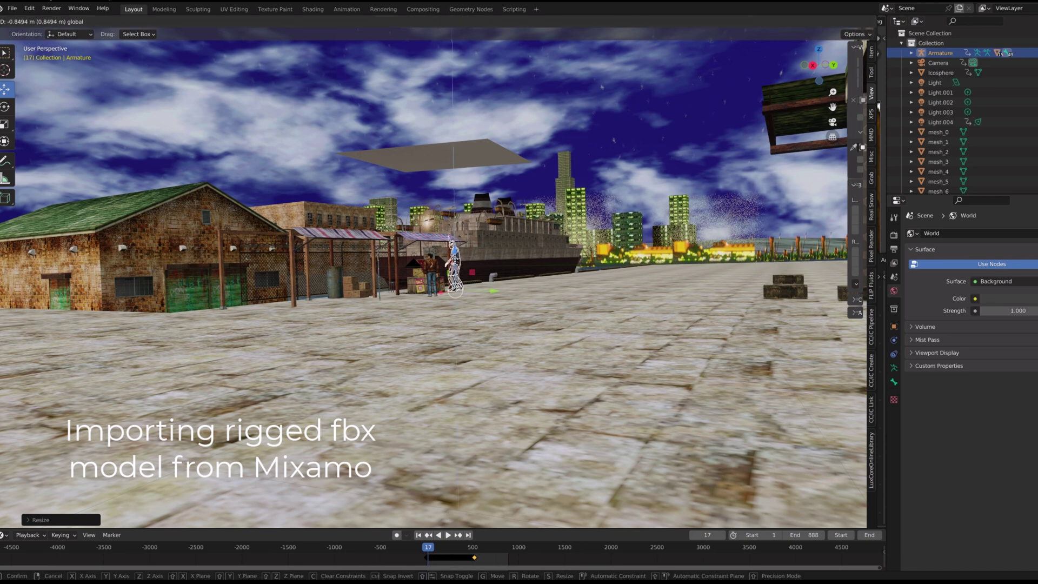
pyautogui.moveTo(491, 303); pyautogui.dragTo(347, 291)
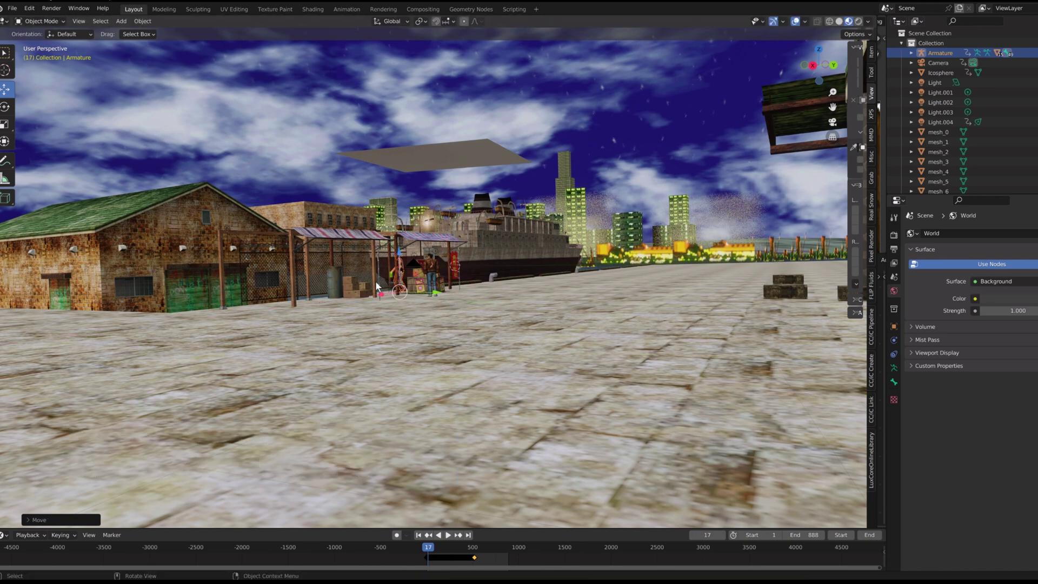
# Step: Looking through the camera, reposition the vendor armature beside the sale counter, including along Y, and adjust its scale
pyautogui.press('KP_0')
pyautogui.press('g')
pyautogui.click(290, 480)
pyautogui.press('g')
pyautogui.press('y')
pyautogui.click(465, 350)
pyautogui.press('s')
pyautogui.click(459, 355)
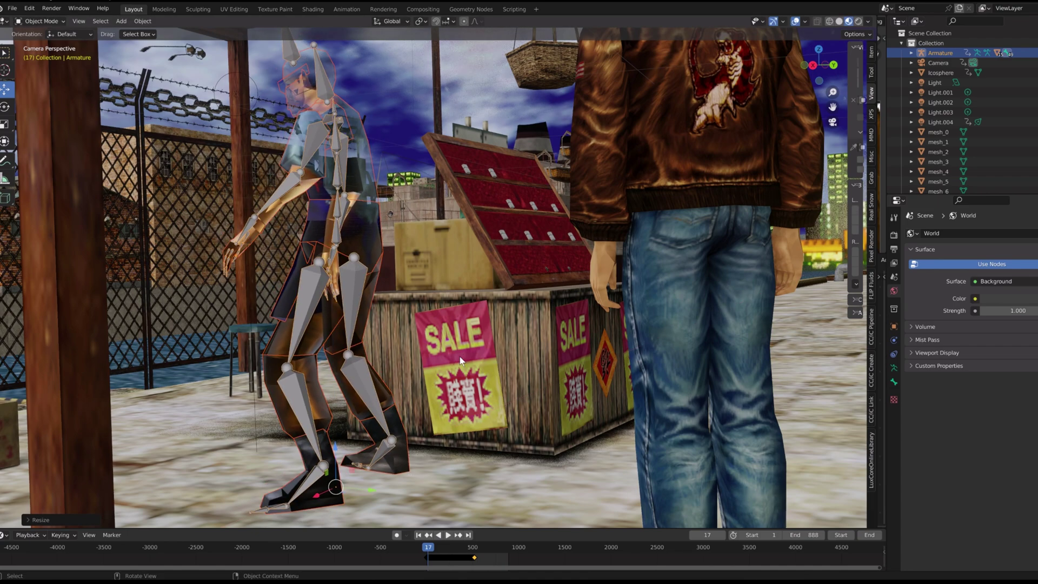
# Step: Go to frame 231 and mirror the vendor armature so the figure faces the sale counter
pyautogui.moveTo(456, 547); pyautogui.dragTo(447, 547)
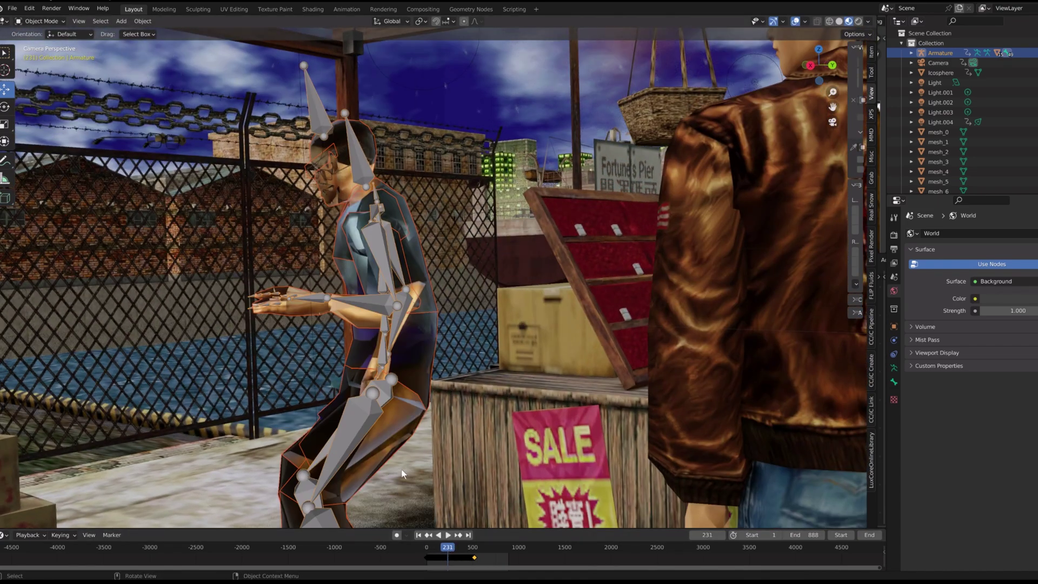
pyautogui.rightClick(366, 527)
pyautogui.click(439, 460)
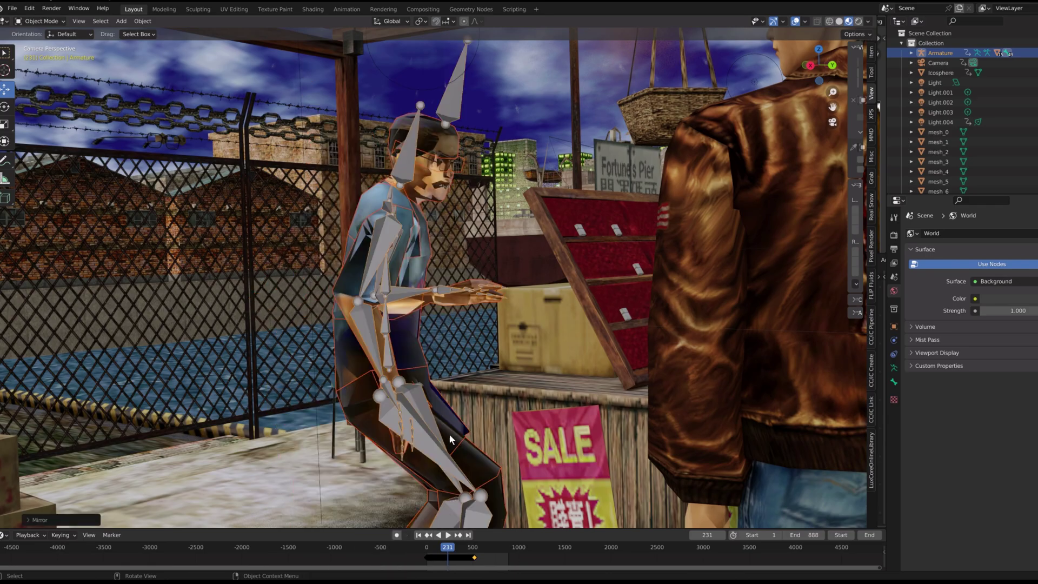
# Step: Play the vendor's dance animation from the start of the timeline to check it through the moving camera
pyautogui.click(427, 544)
pyautogui.press('space')
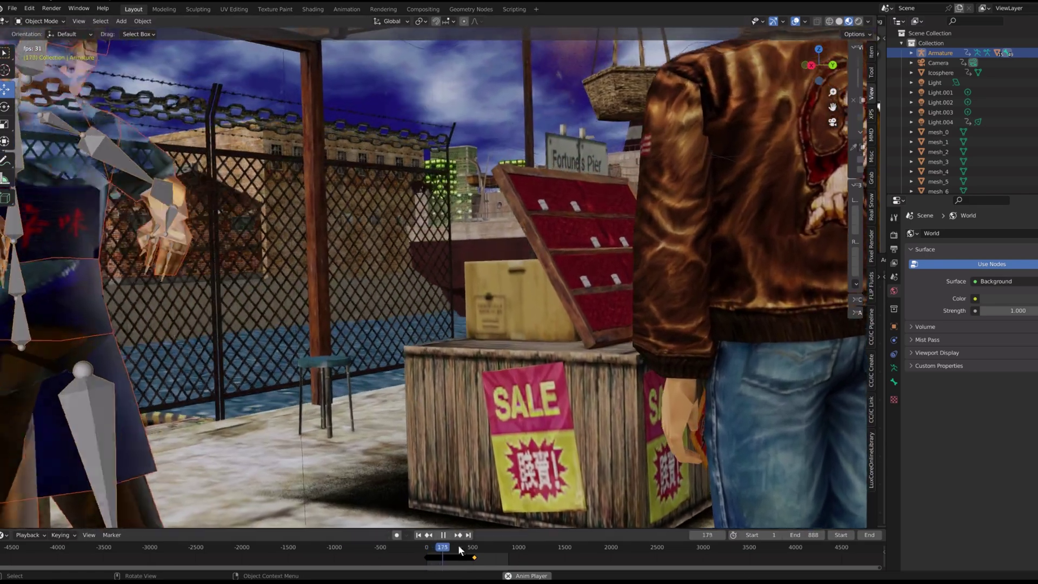
pyautogui.click(459, 545)
pyautogui.press('space')
# Step: Make the material of the vendor's see-through torso opaque, and select his head and arm meshes to correct their materials
pyautogui.click(212, 357)
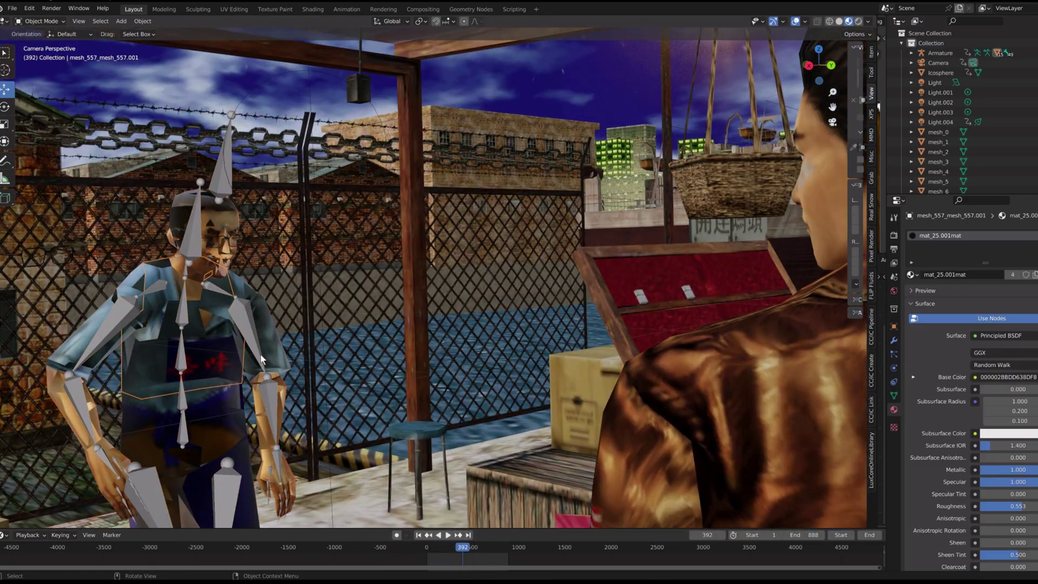
pyautogui.scroll(-6, 1005, 470)
pyautogui.click(221, 249)
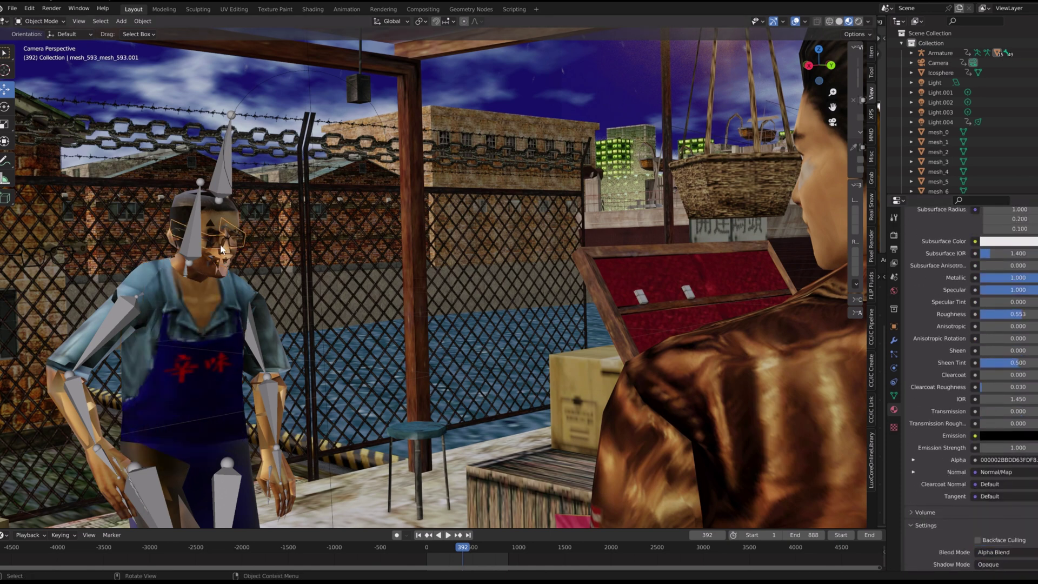
pyautogui.click(276, 342)
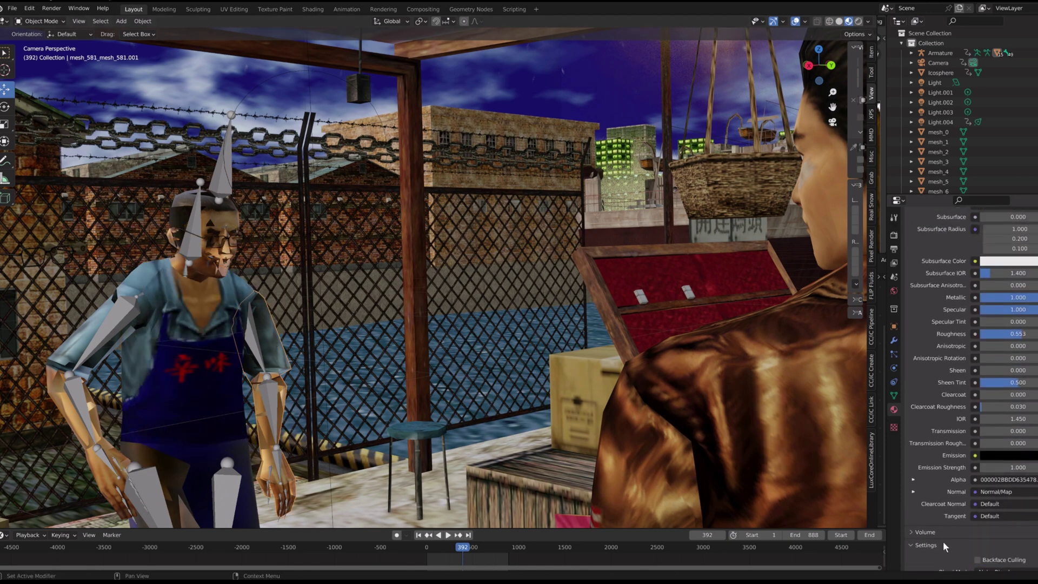